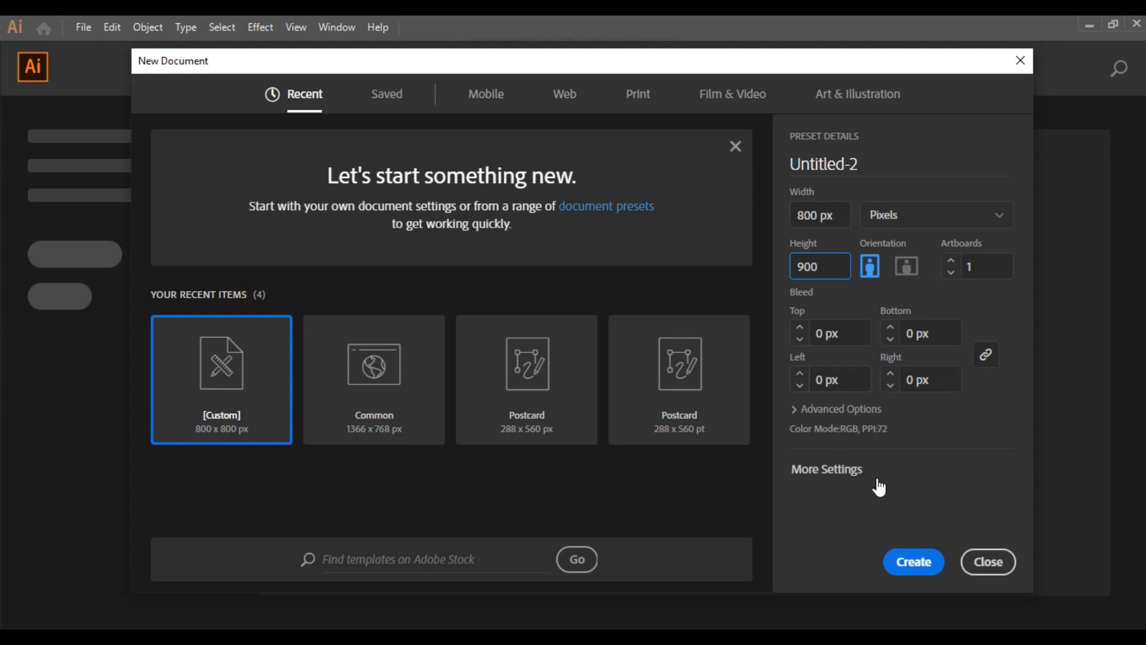
Create the 800 × 900 px document and place the linked illustration image from the Illustration folder in it
left_click(914, 562)
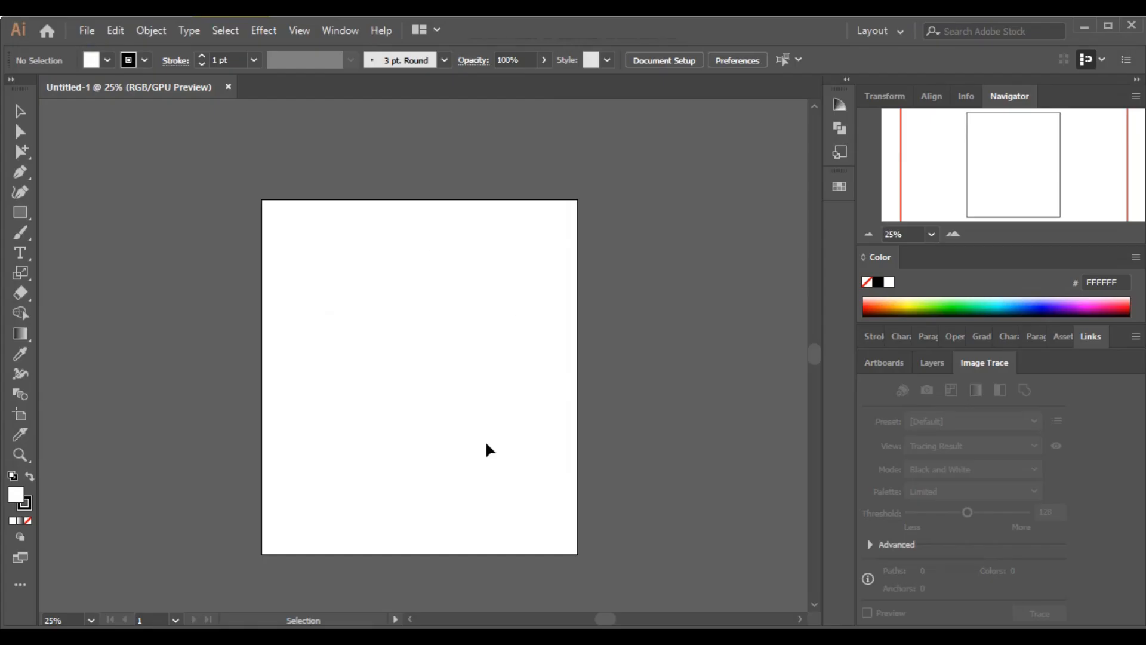
left_click(89, 32)
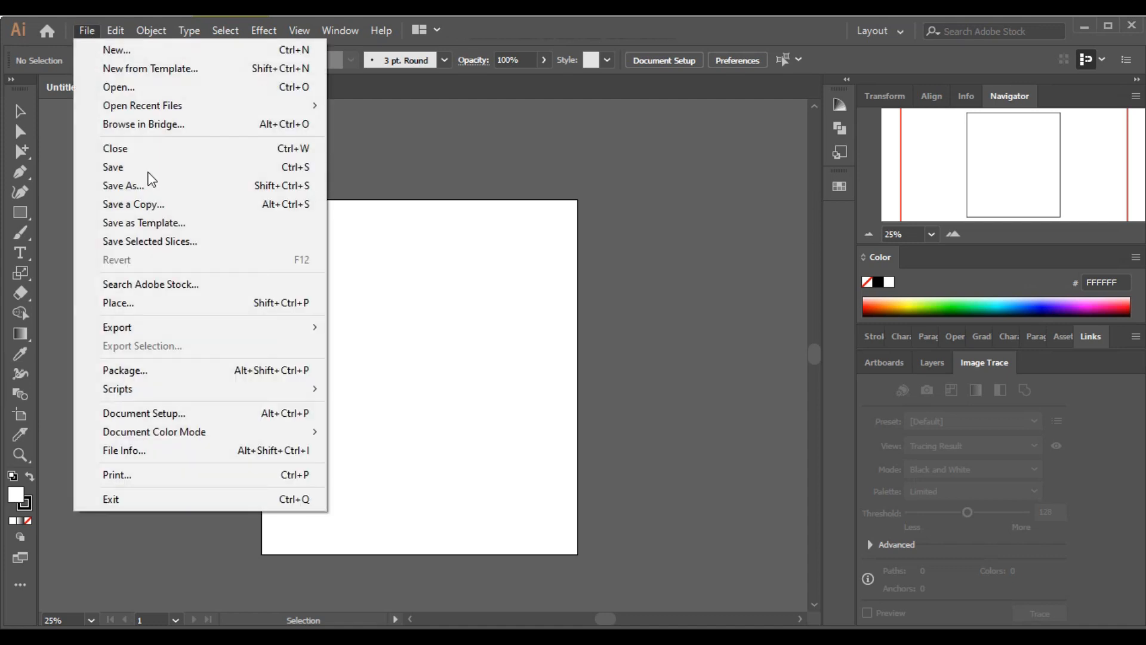
left_click(175, 304)
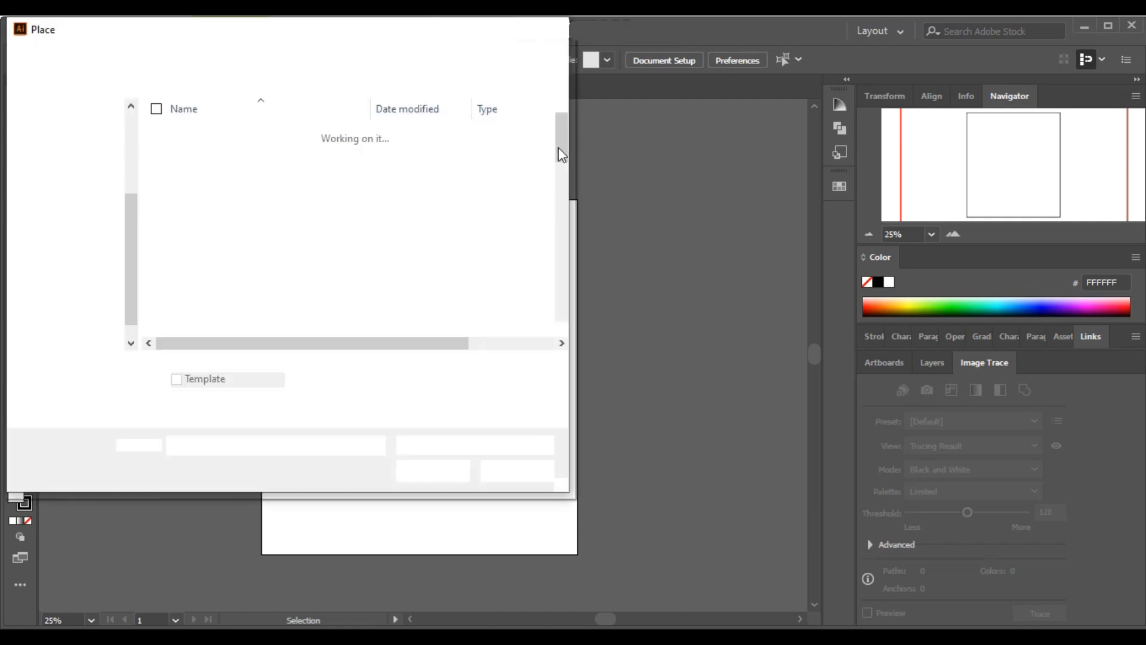
scroll(564, 175, "down", 4)
double_click(232, 220)
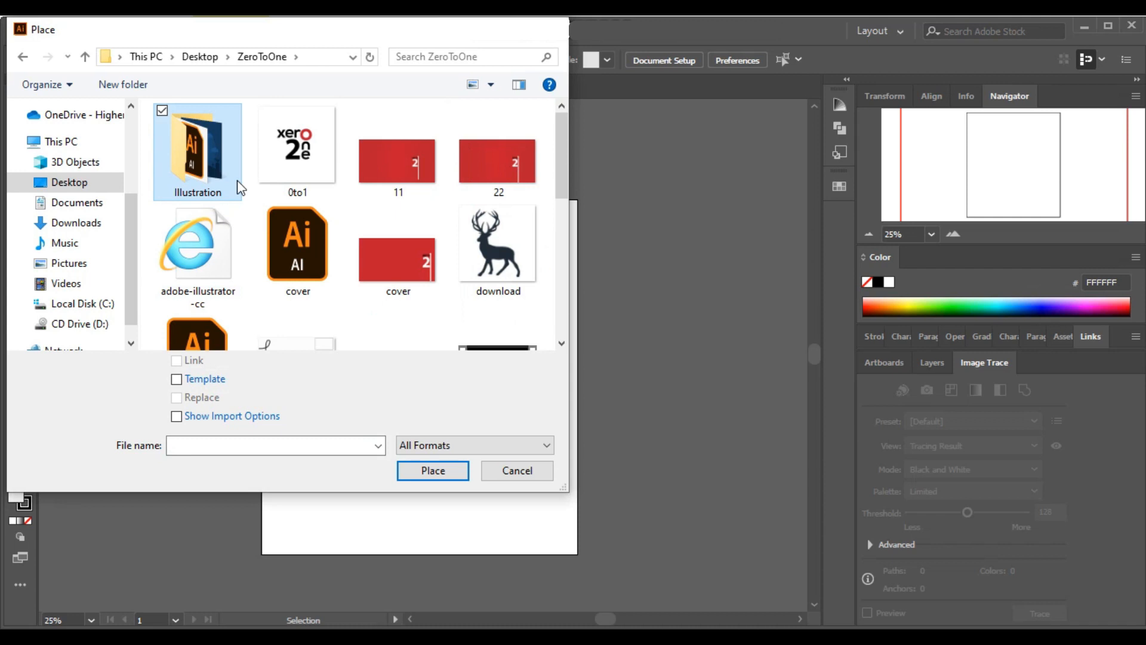
double_click(237, 183)
left_click(393, 177)
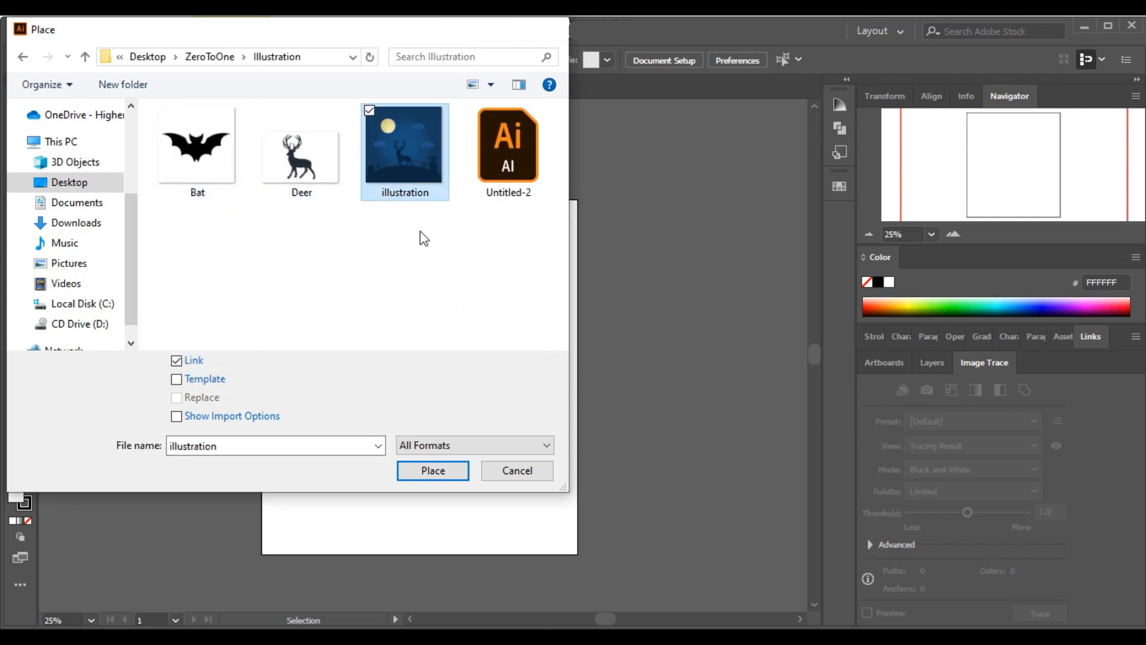
left_click(432, 470)
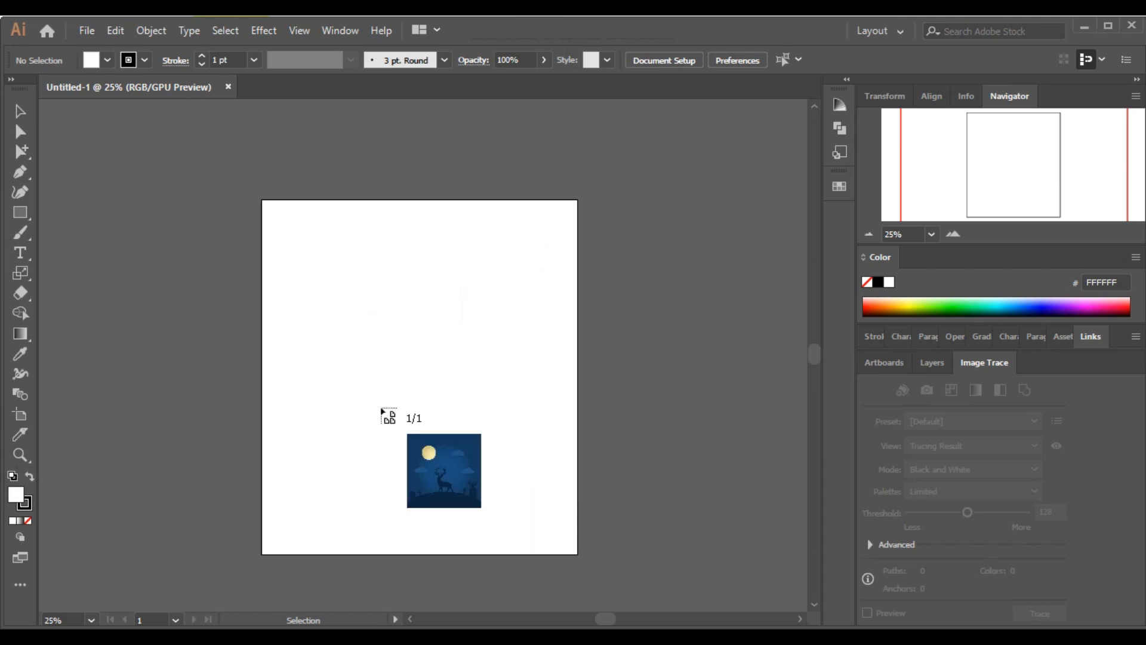
left_click(133, 199)
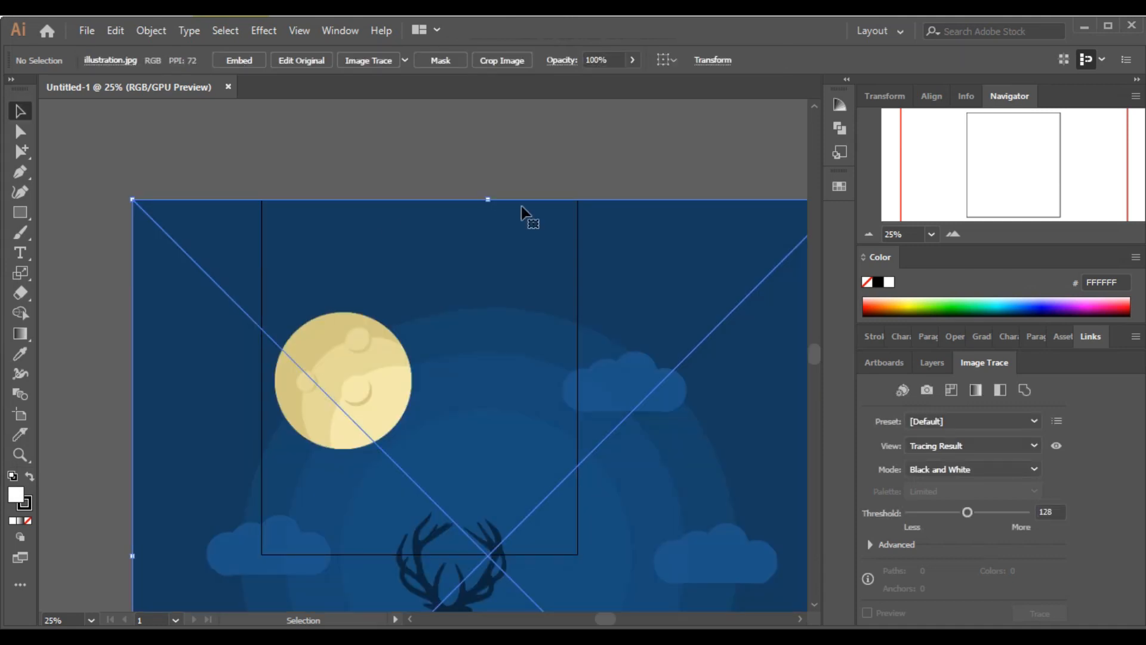
Scale the placed illustration down proportionally and position it outside the artboard, beside its left edge, as a reference
left_click_drag(488, 200, 491, 365)
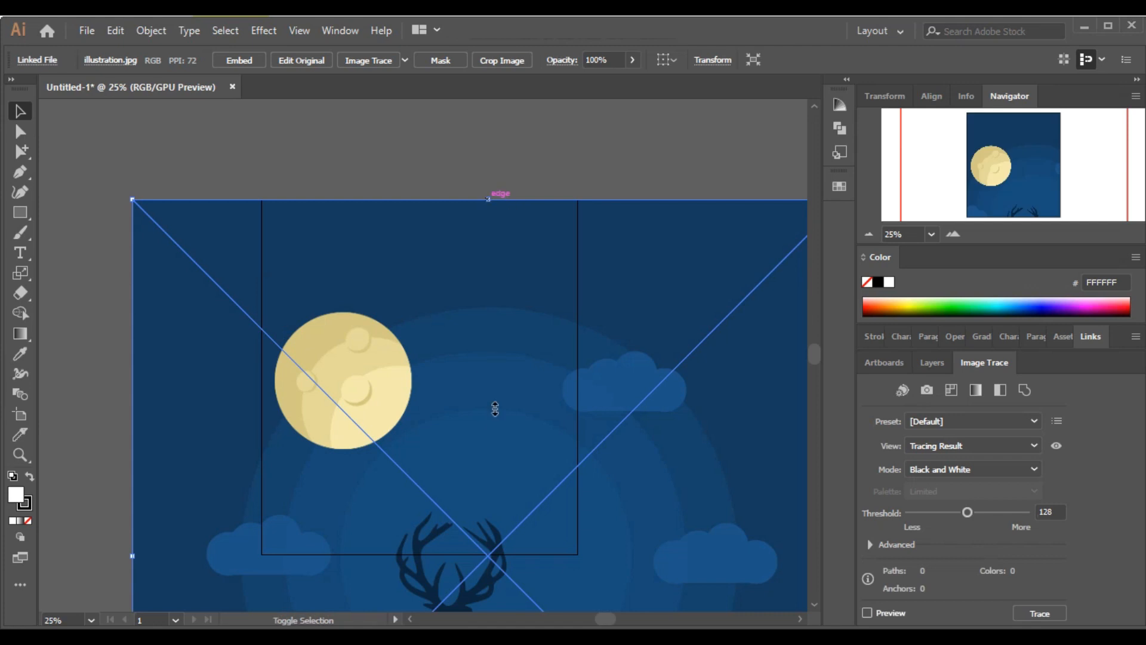
left_click_drag(508, 448, 335, 220)
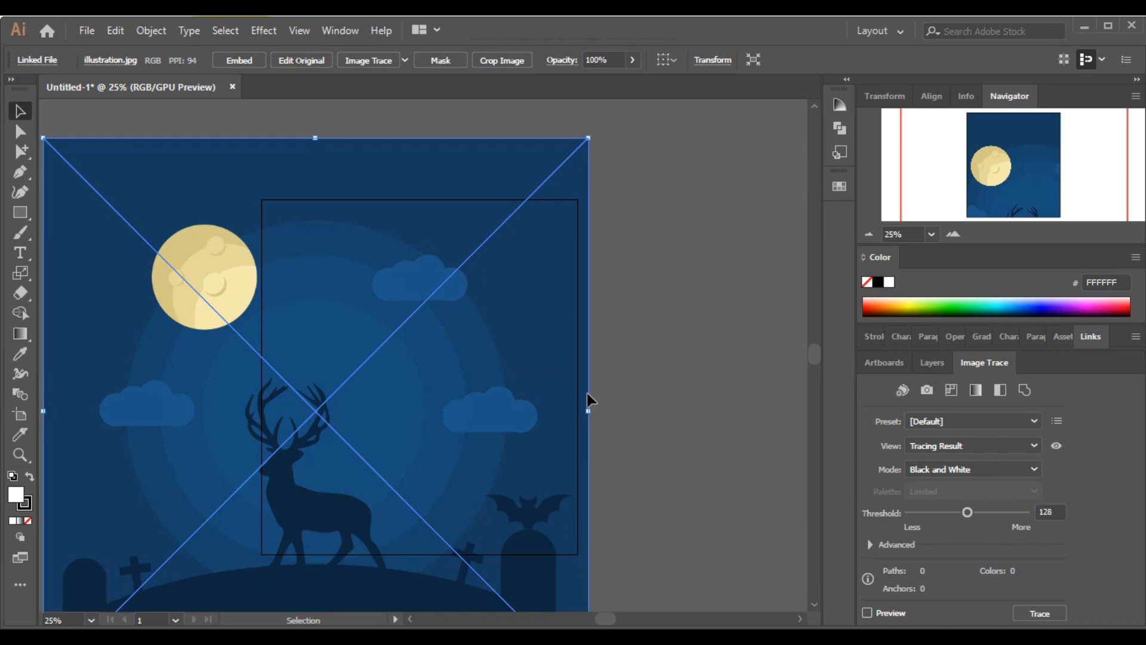
left_click_drag(588, 411, 212, 298)
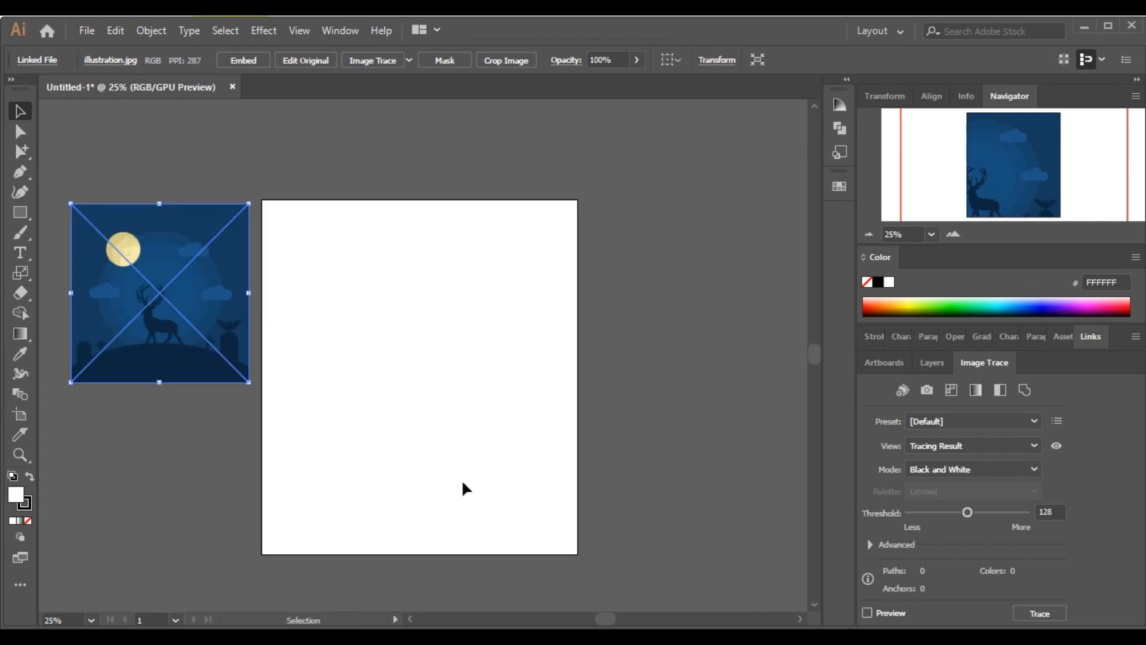
left_click(463, 486)
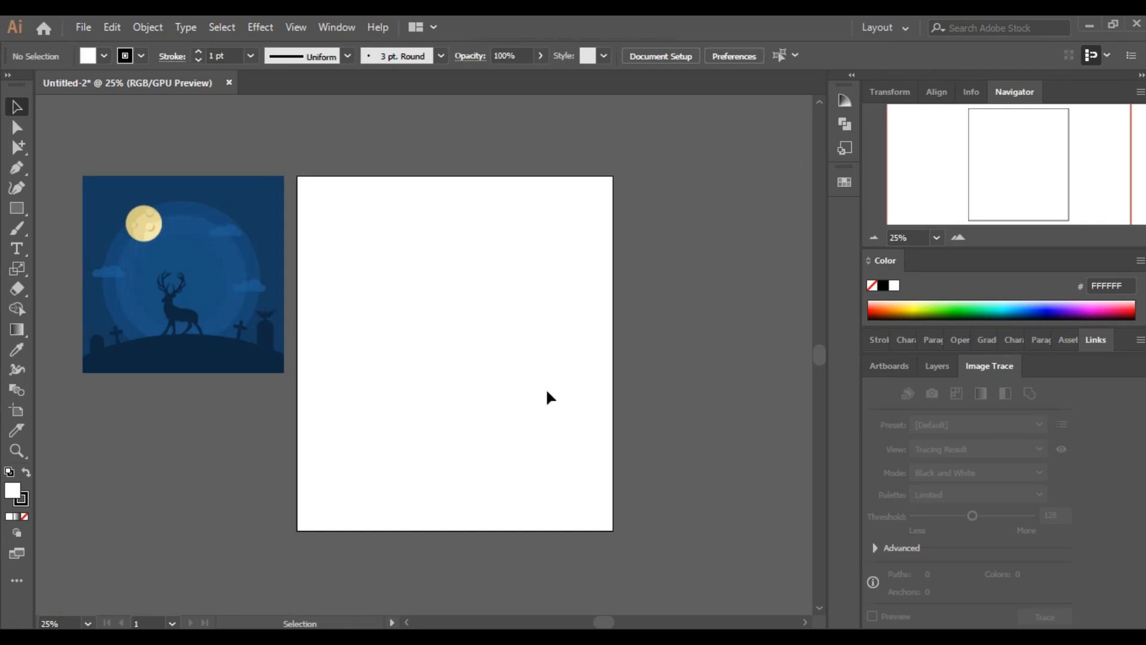
Add a new layer above Layer 1, keeping Layer 1 as the active layer
left_click(958, 238)
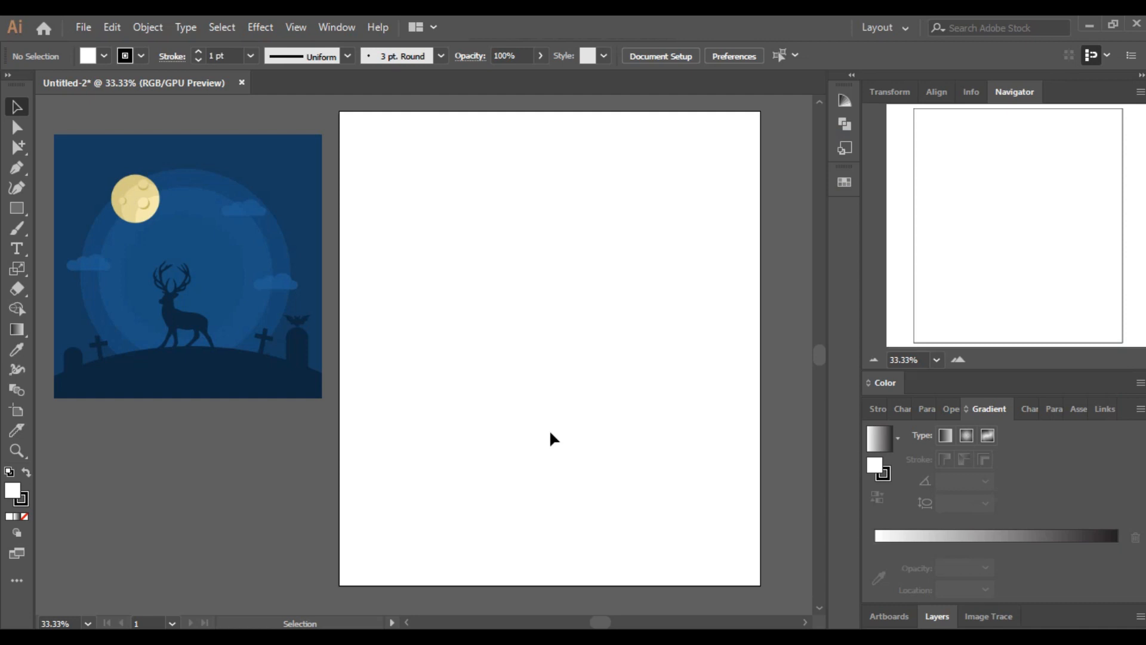
left_click(943, 620)
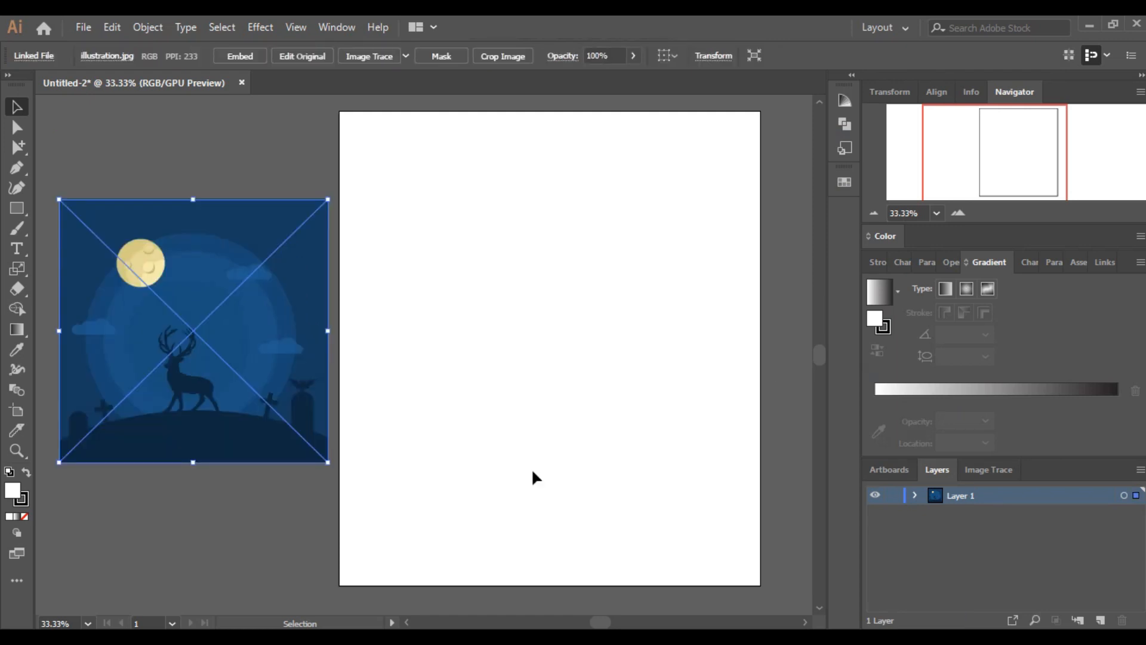
left_click(536, 340)
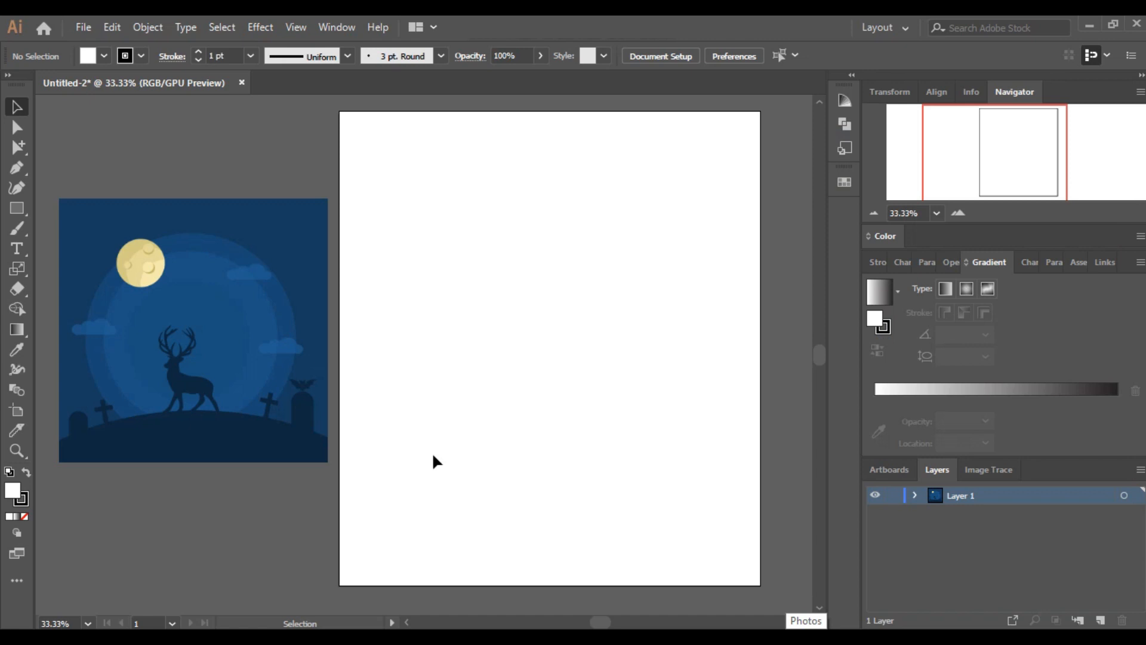
left_click(1100, 620)
left_click(1006, 523)
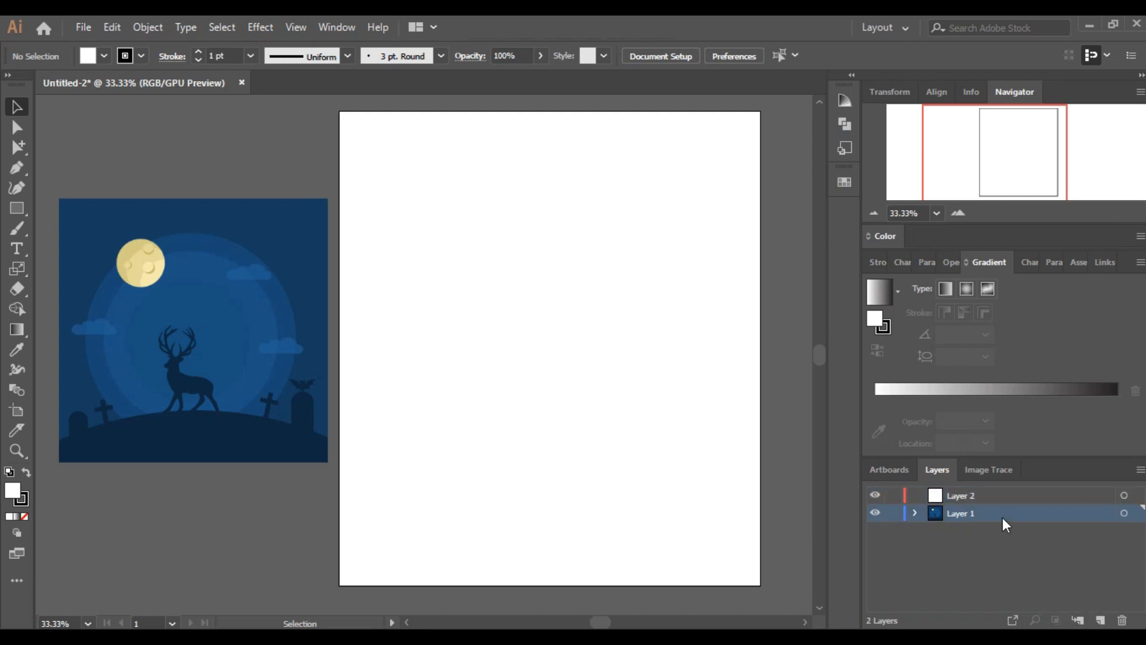
Move the reference illustration onto the middle of the artboard and lock Layer 1
left_click(147, 287)
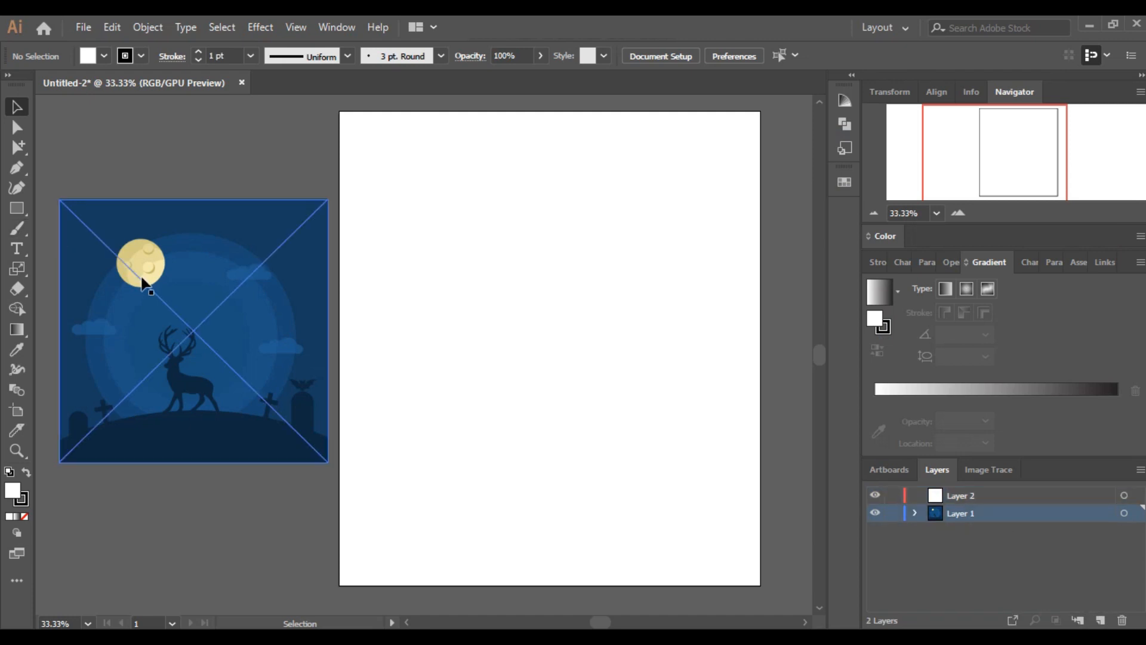
left_click_drag(225, 322, 596, 334)
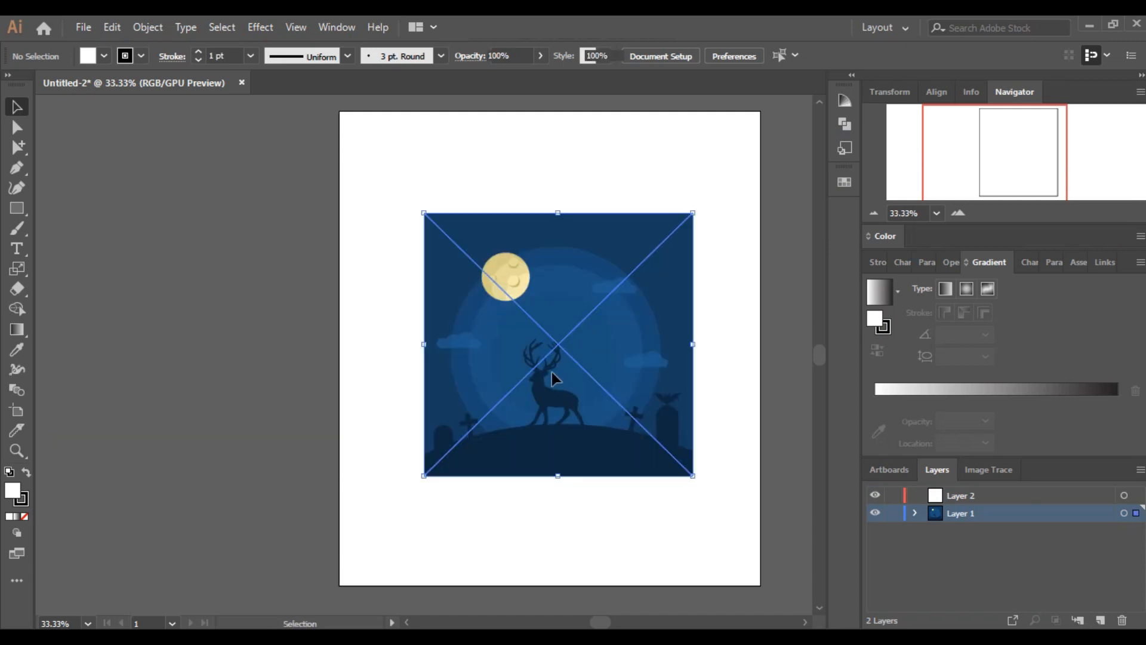
left_click(594, 504)
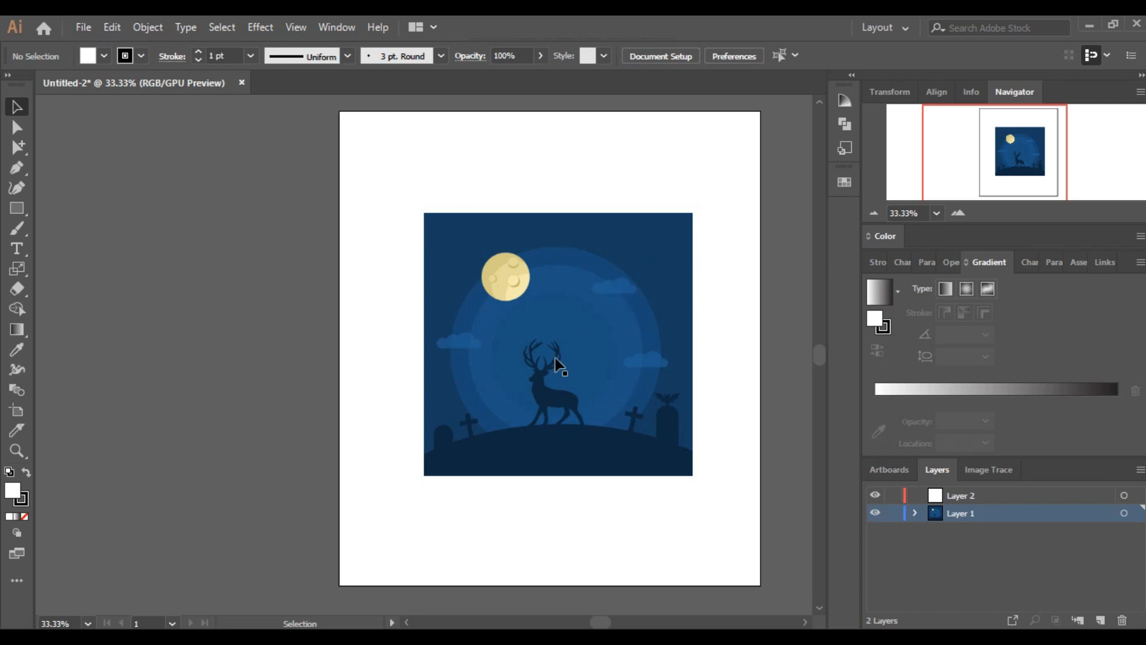
left_click(893, 514)
left_click(15, 230)
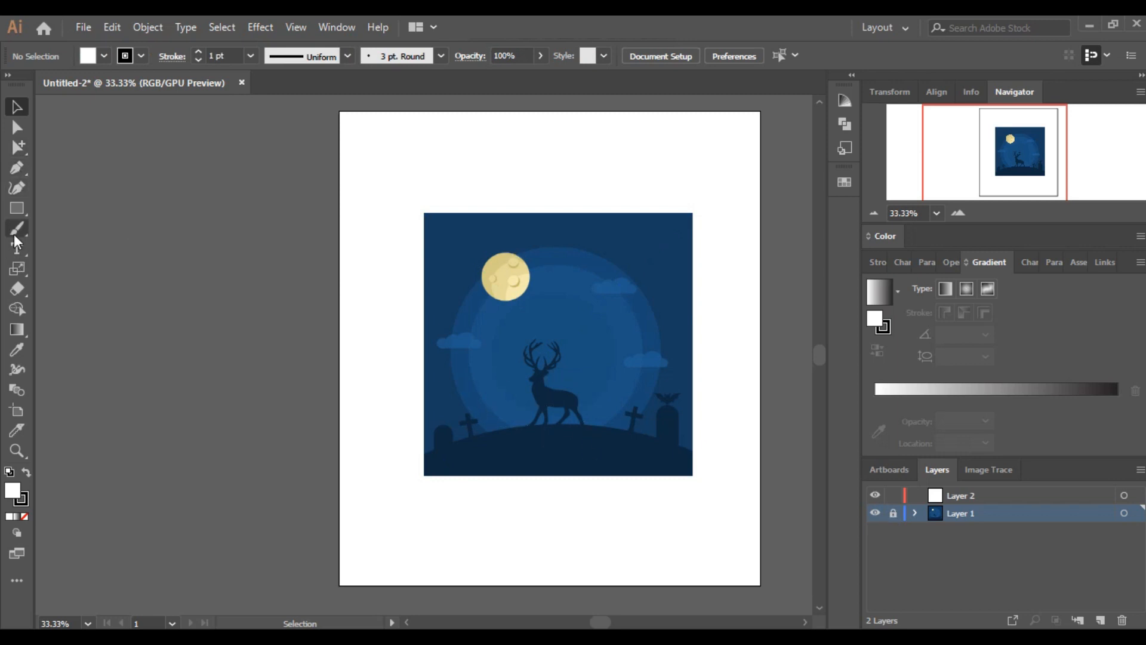
left_click(16, 108)
Unlock Layer 1, move the reference illustration off the artboard to its left side, and lock the layer again
left_click(893, 513)
left_click_drag(519, 351, 233, 322)
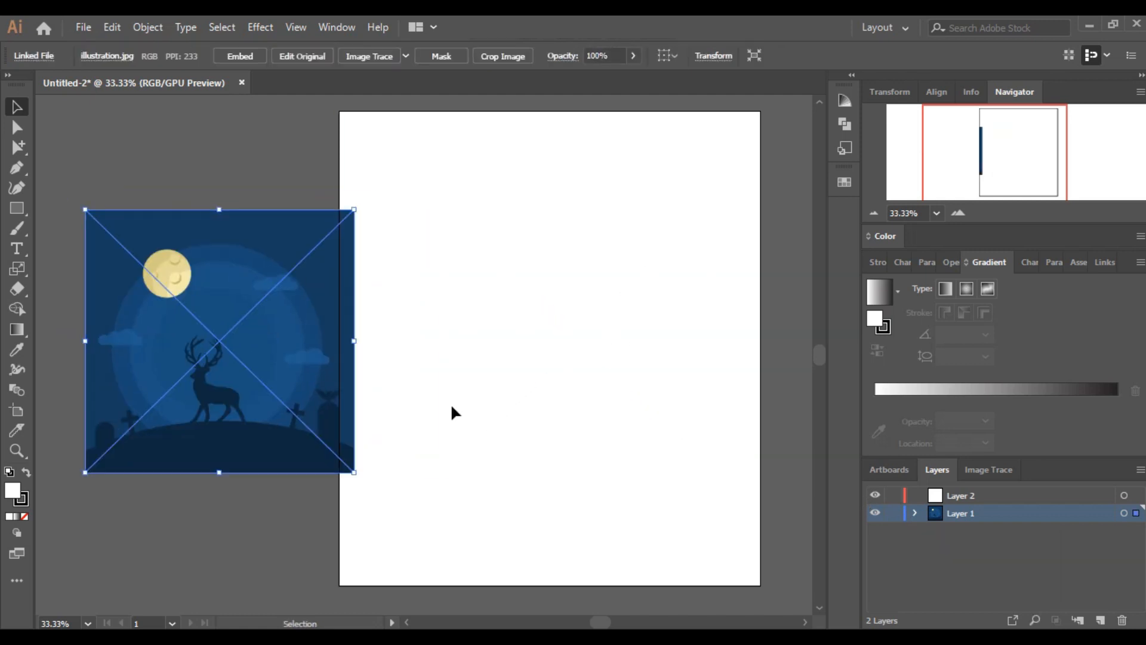
left_click_drag(274, 323, 245, 290)
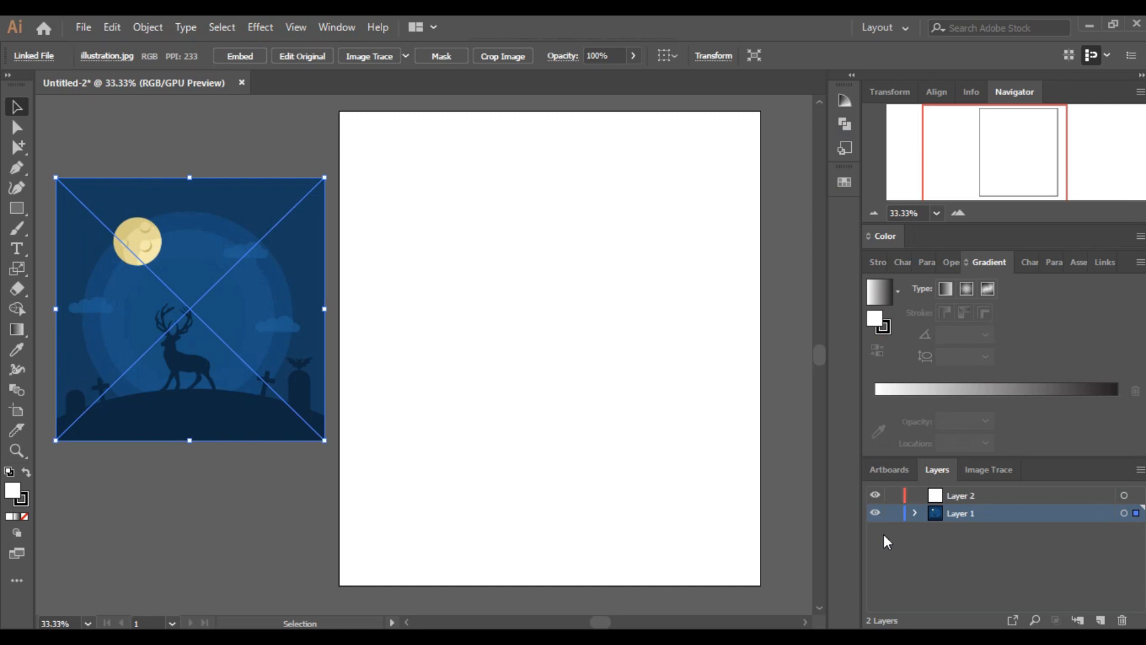
left_click(893, 513)
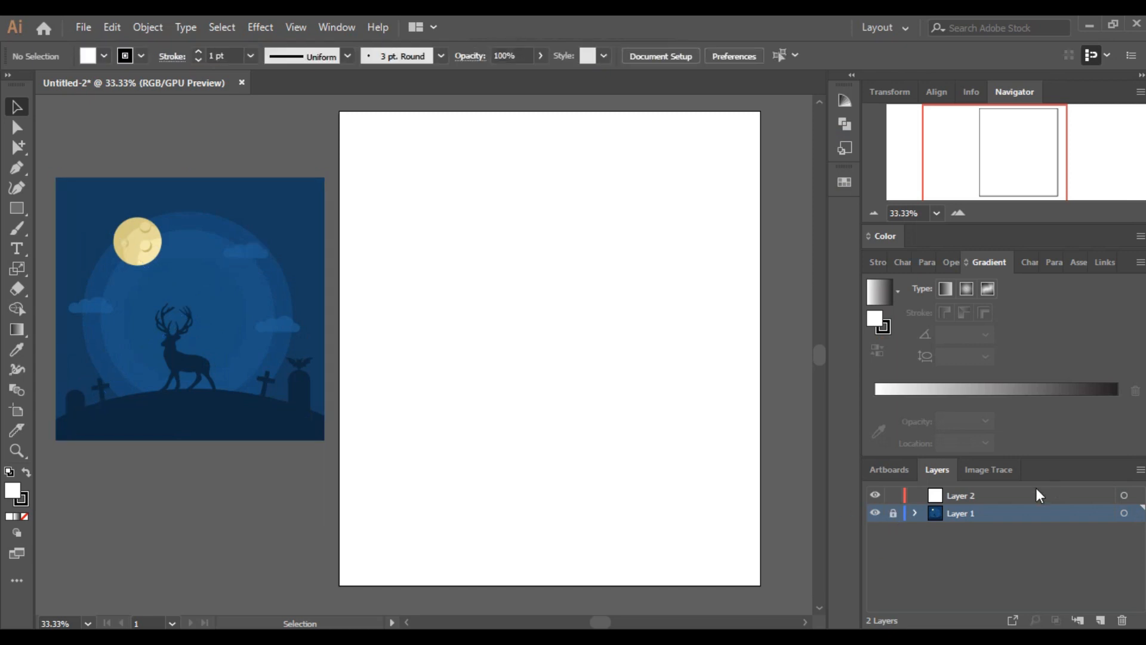
Rename Layer 2 to Clouds and keep it as the active layer
left_click(991, 499)
scroll(593, 378, "up", 1)
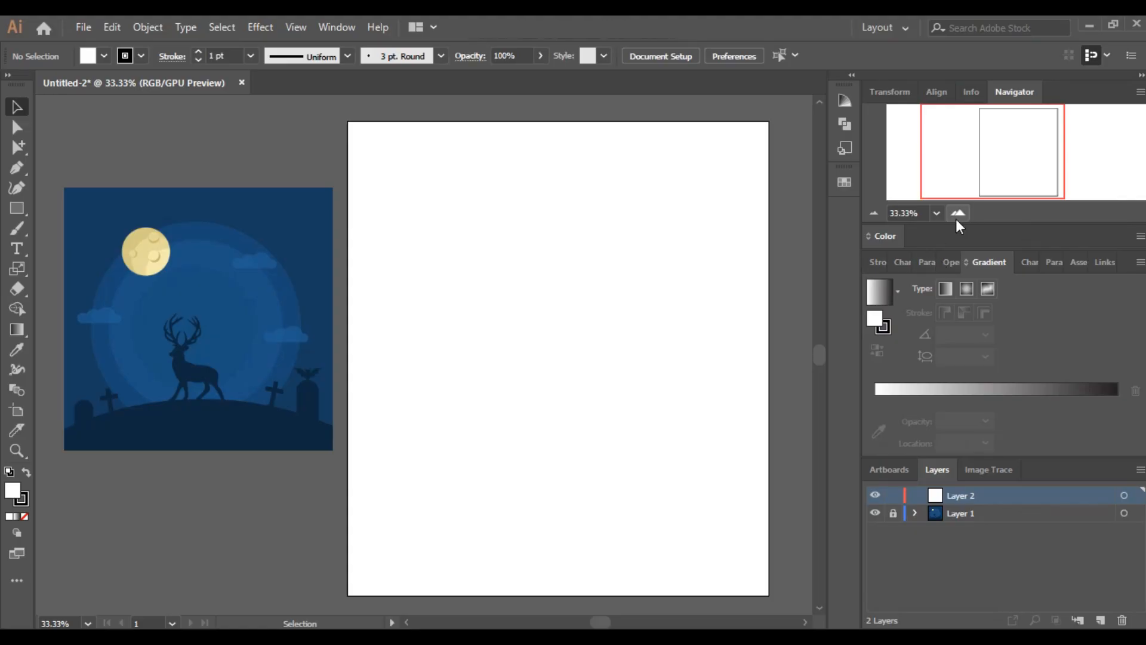
double_click(952, 492)
type("Clo")
type("uds")
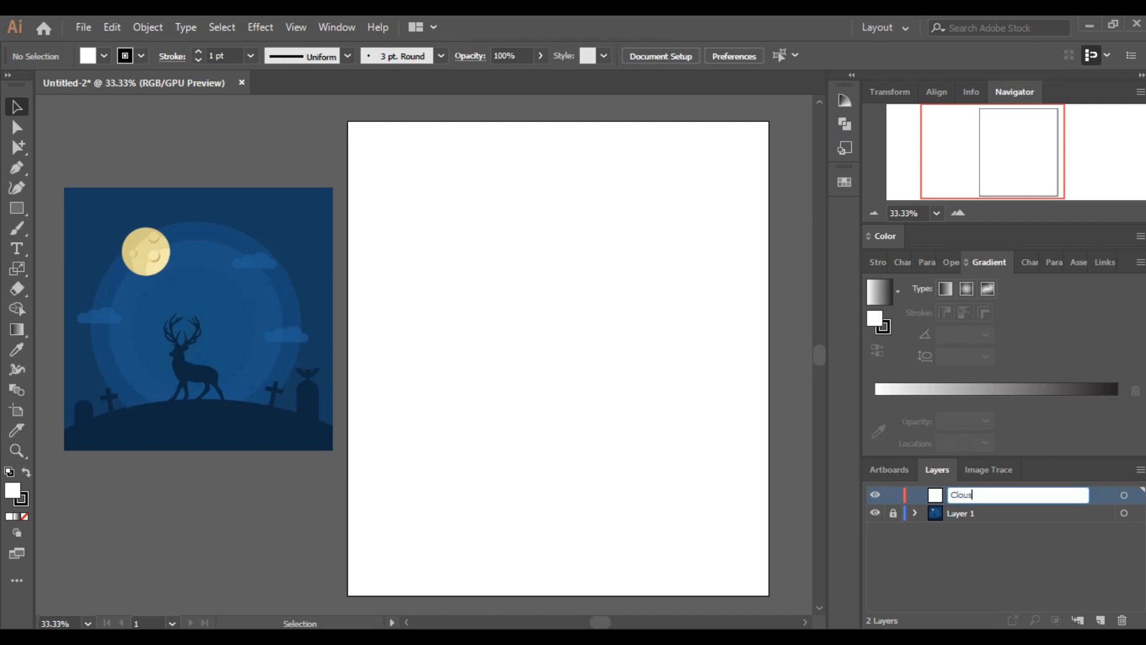
key("Return")
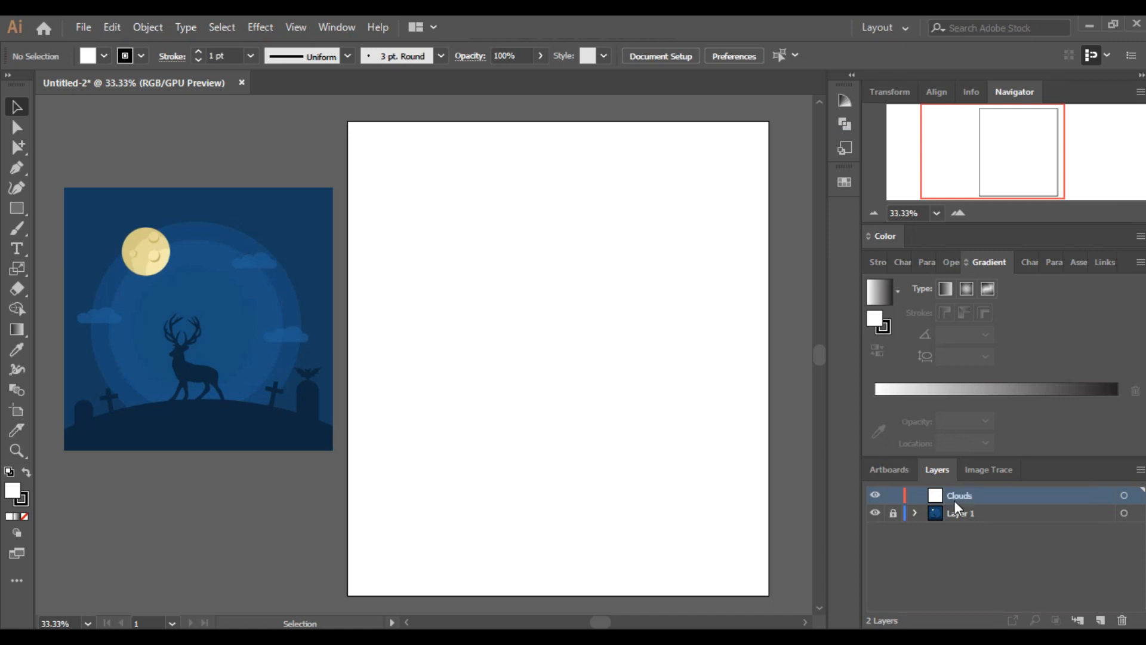
Draw a small circle with white fill and 1 pt black stroke on the artboard in the Clouds layer
left_click_drag(687, 319, 672, 299)
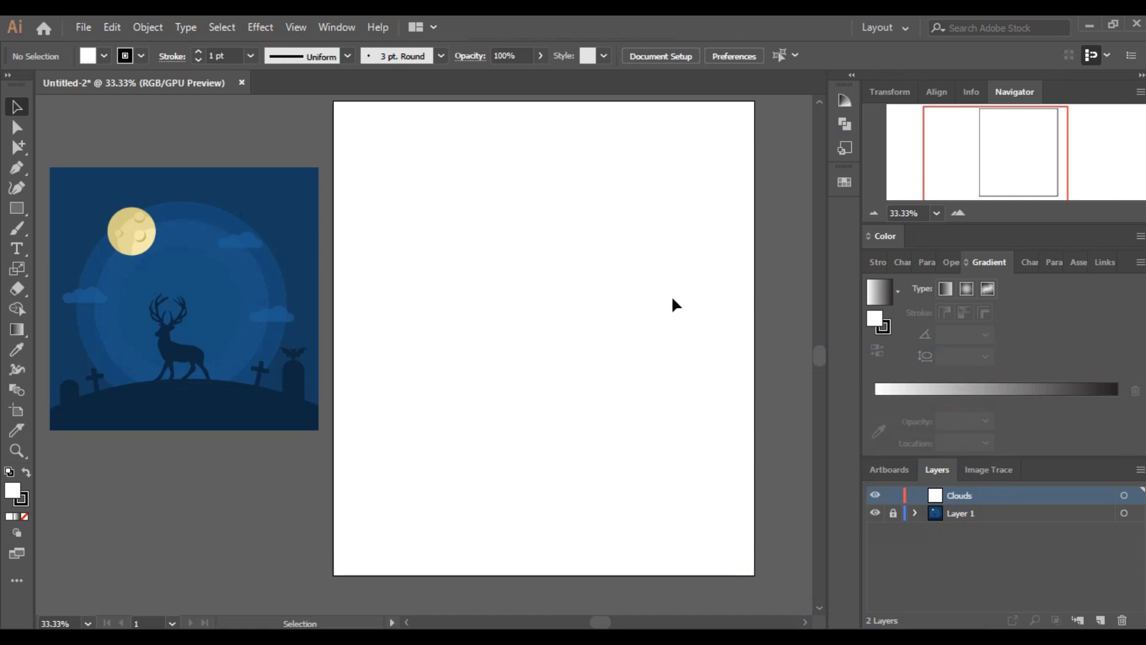
left_click(954, 214)
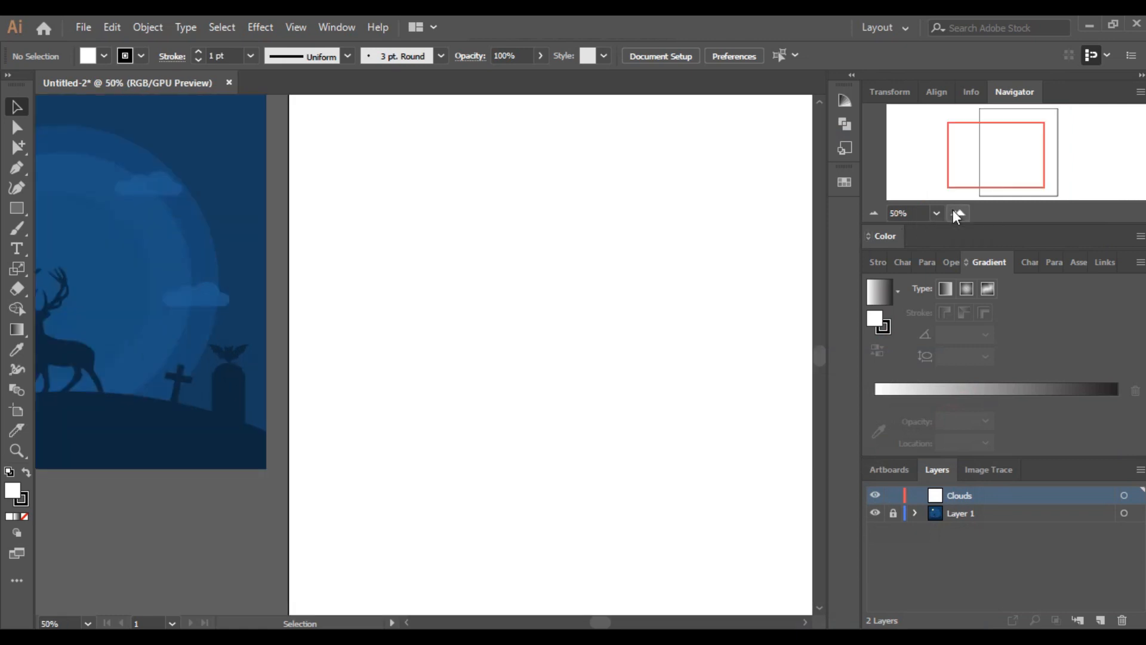
left_click(953, 214)
left_click(974, 151)
left_click_drag(974, 150, 972, 154)
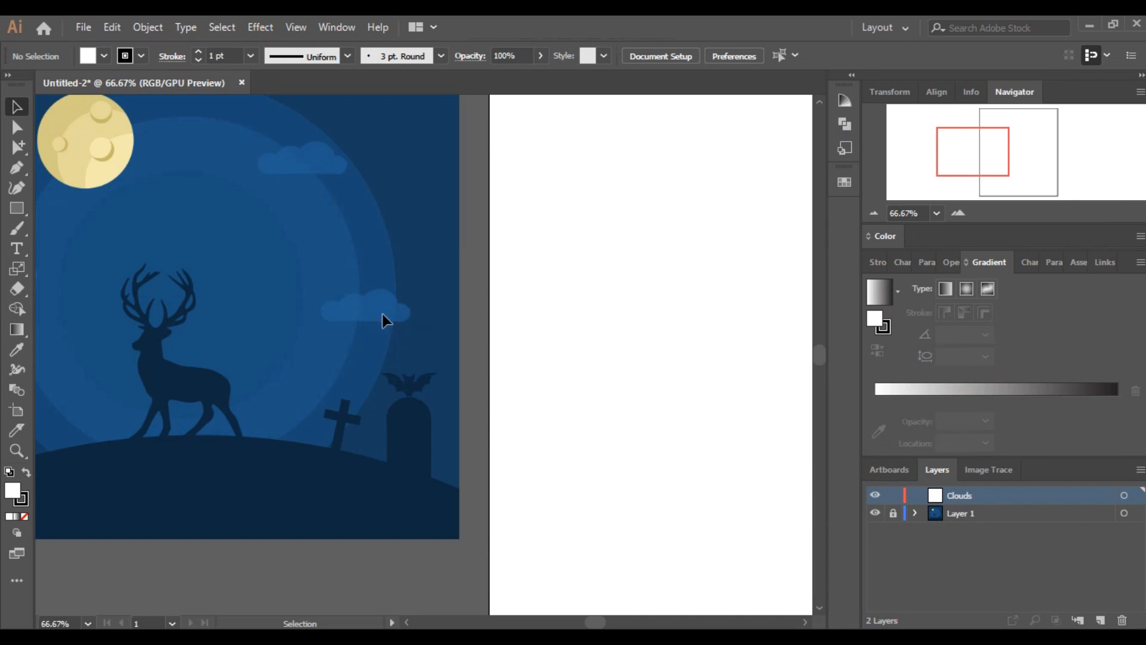
left_click(958, 213)
left_click_drag(991, 155, 998, 154)
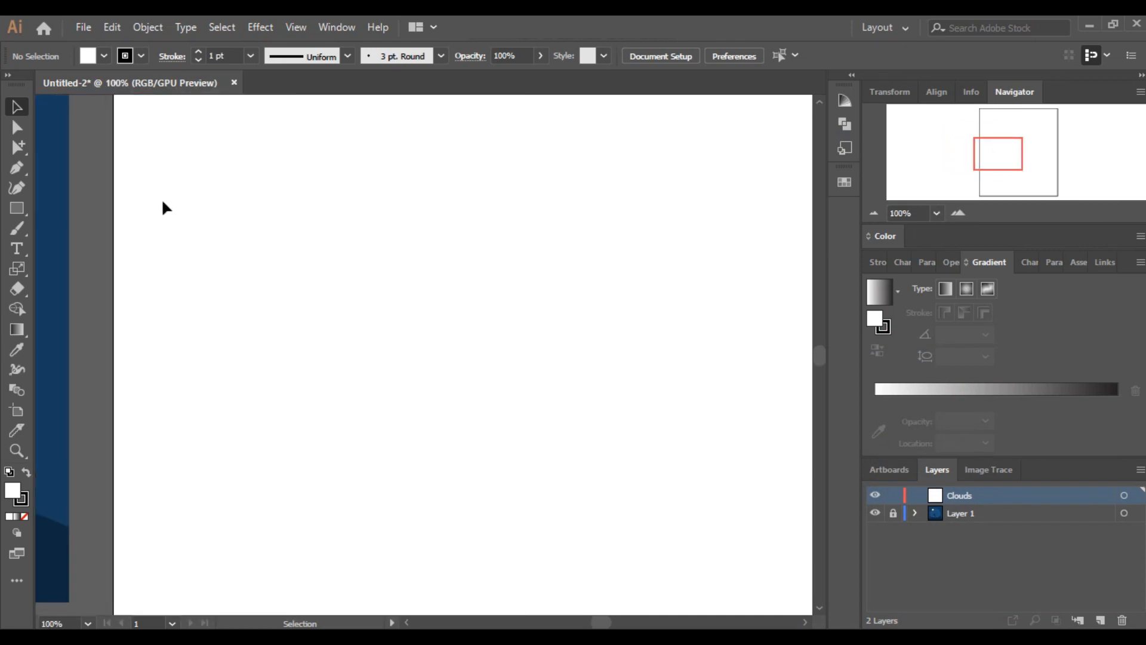
left_click(17, 207)
left_click(82, 232)
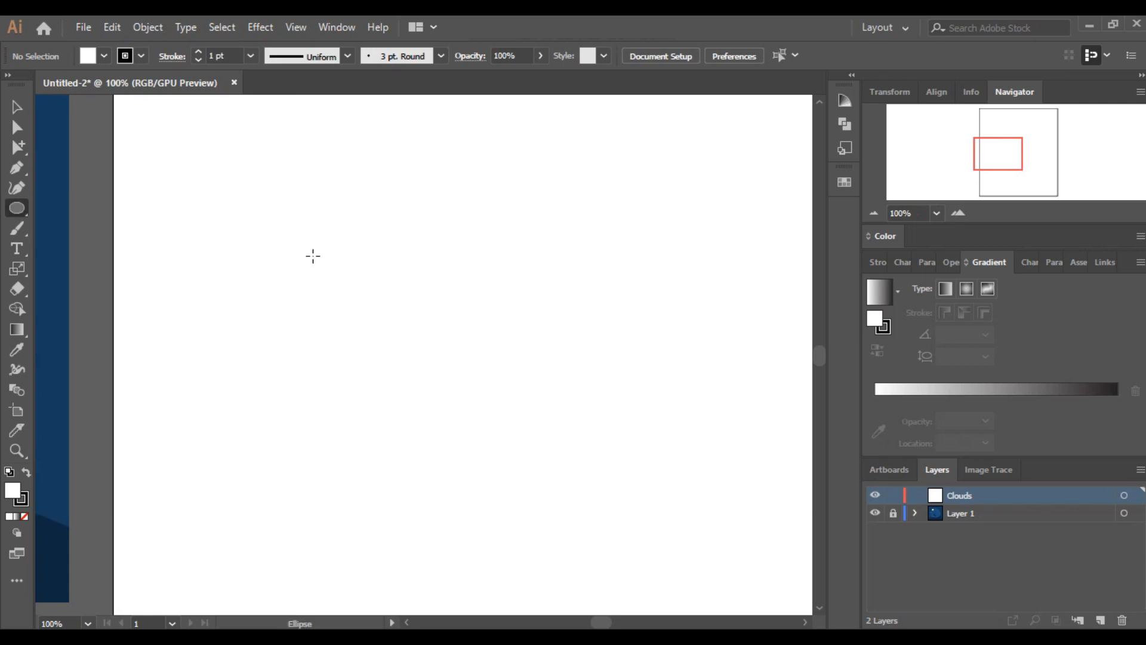
left_click_drag(441, 282, 515, 342)
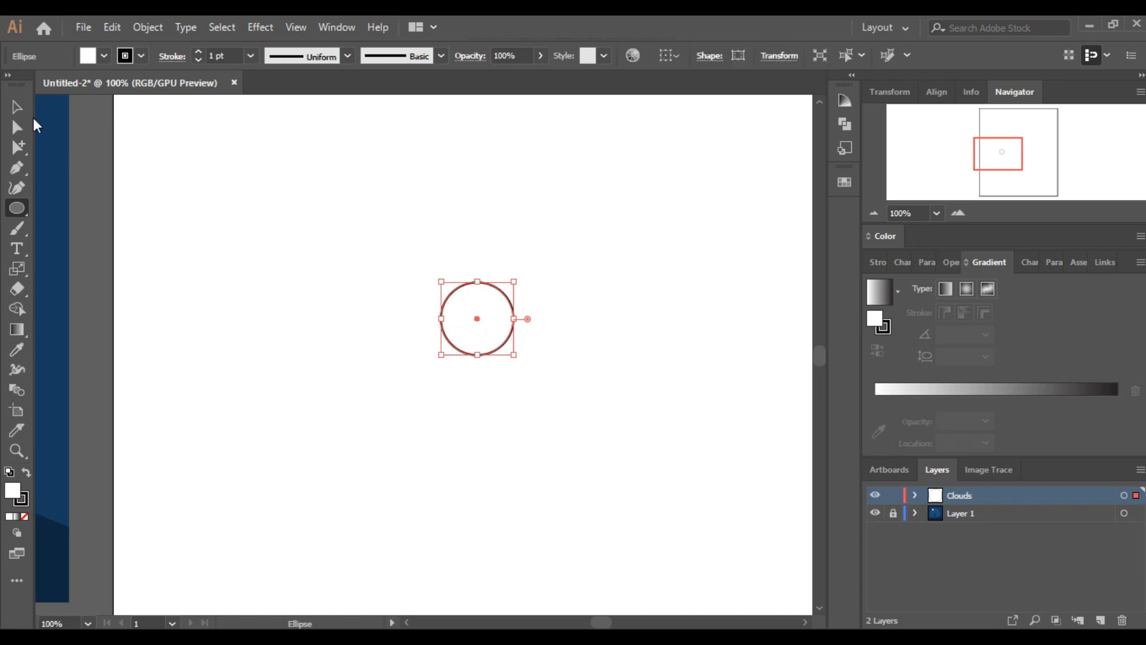
left_click(24, 111)
left_click(312, 307)
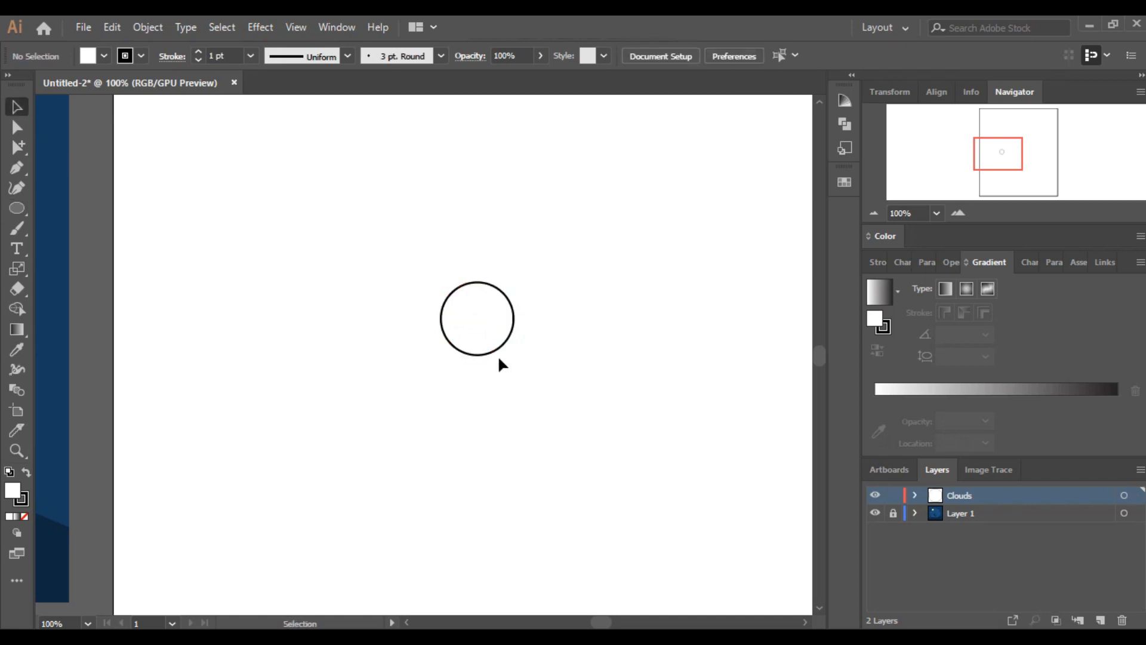
Duplicate the circle three times, arranging two overlapping copies down its left side and one at its lower right as a cloud
left_click_drag(488, 352, 450, 372)
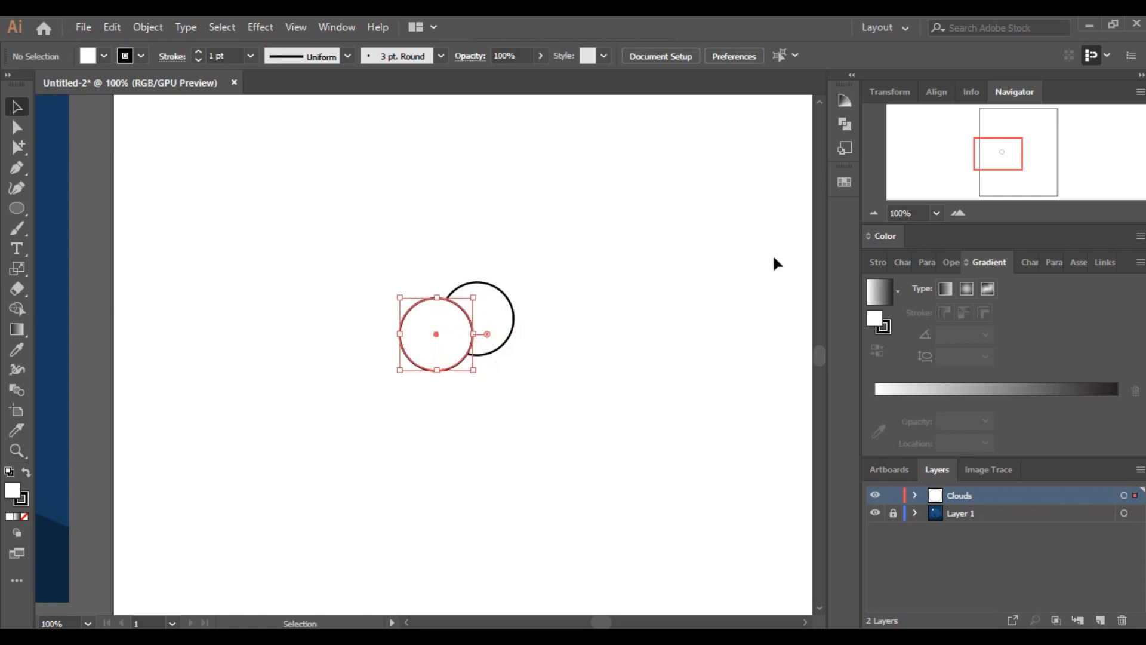
left_click(873, 214)
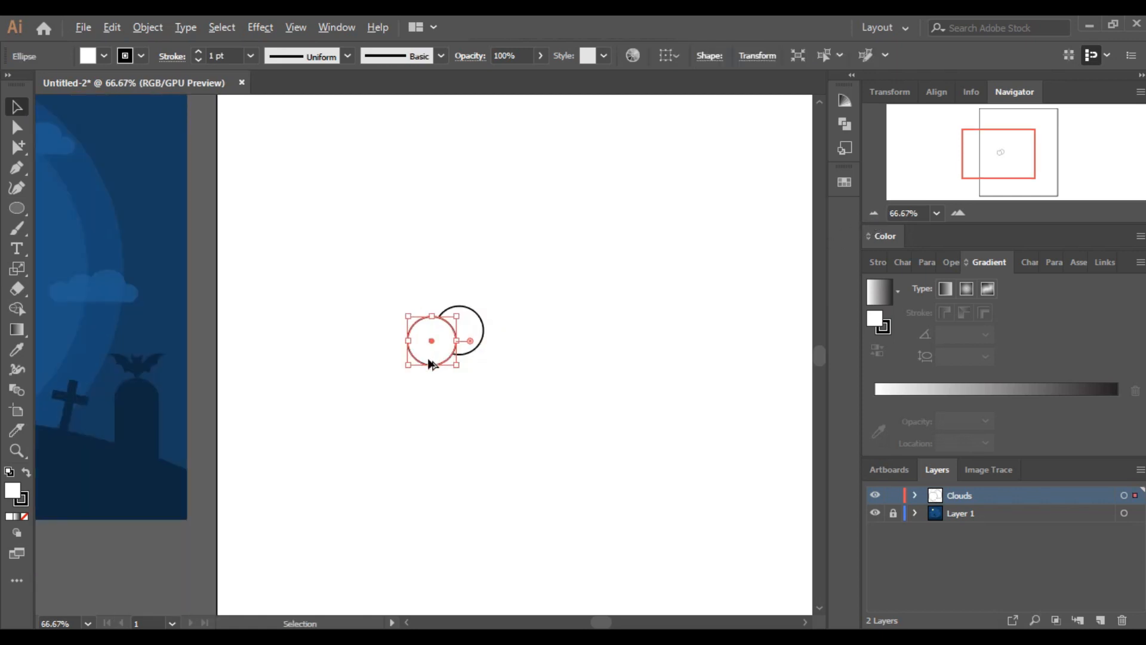
left_click_drag(419, 364, 482, 372)
left_click(486, 423)
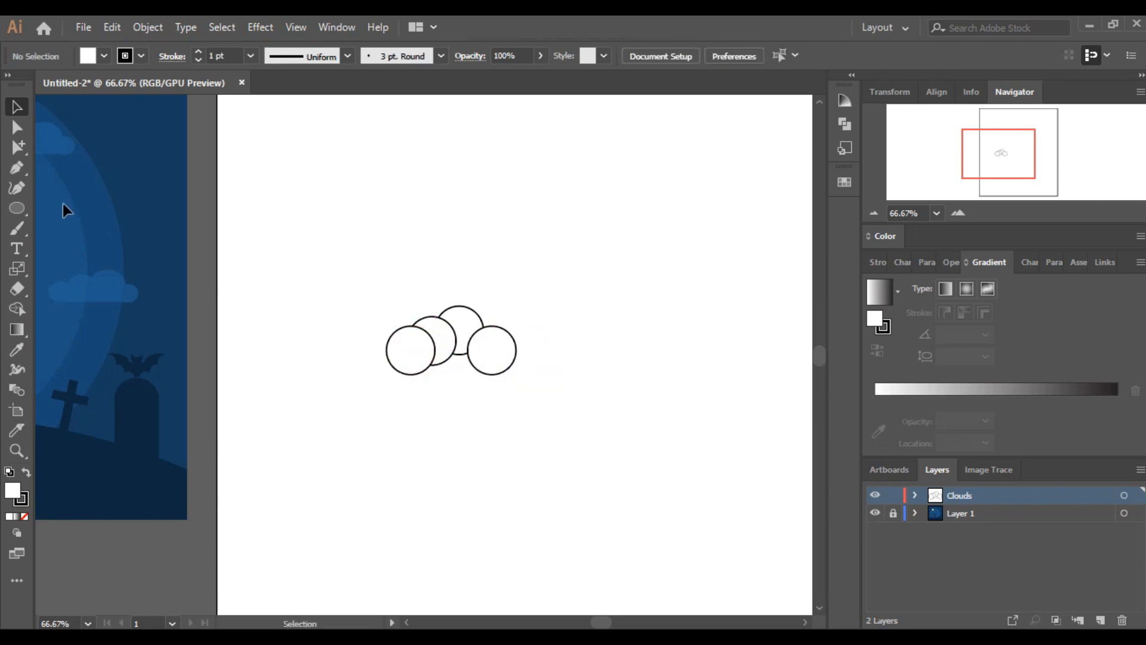
Draw a rectangle across the lower half of the cloud circles to fill in a flat base
left_click(27, 211)
key("m")
left_click_drag(401, 351, 508, 375)
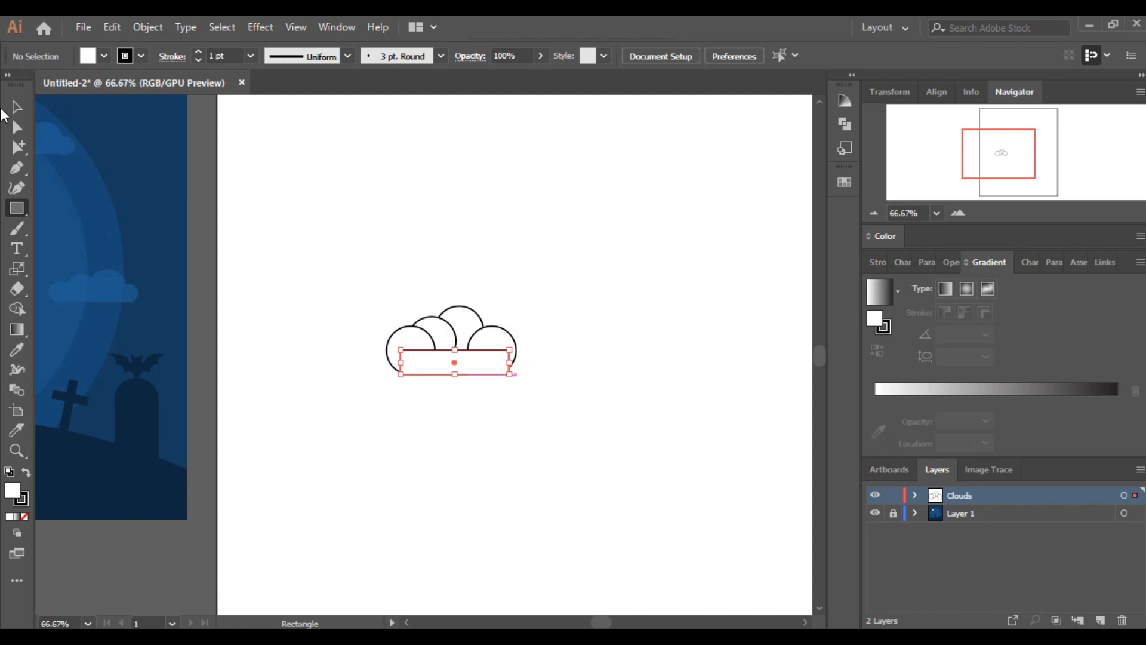
Nudge the cloud's leftmost circle slightly left and down, and shift its rightmost circle slightly outward from the rectangle
left_click(14, 106)
left_click(366, 295)
left_click(390, 359)
key("Left")
key("Left")
key("Down")
key("Down")
left_click(464, 388)
left_click_drag(516, 357, 519, 357)
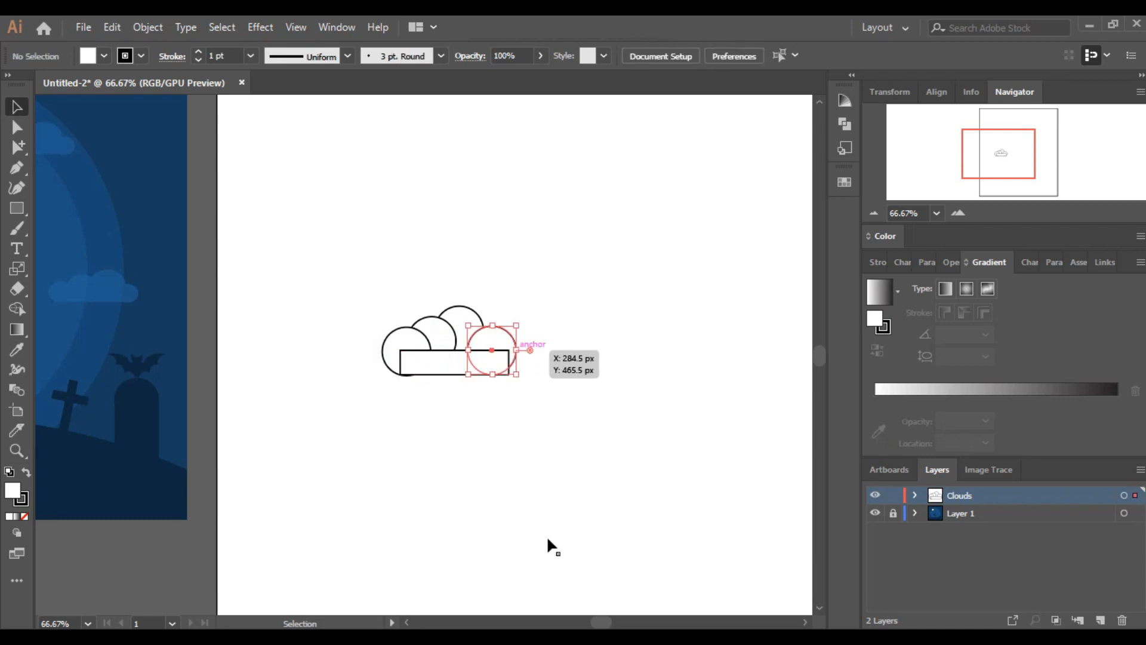
left_click(547, 539)
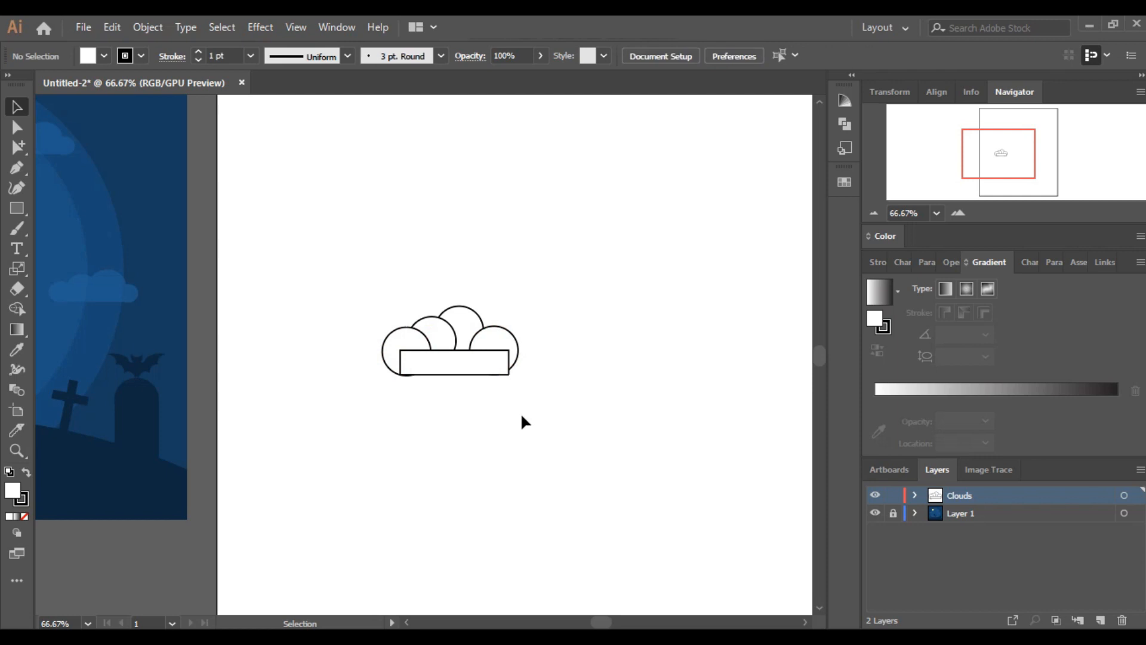
Narrow the base rectangle slightly from its right side and nudge the rightmost circle a little further right and down
left_click(506, 359)
left_click_drag(507, 363, 504, 363)
left_click(518, 370)
left_click(516, 366)
key("Right")
key("Right")
key("Down")
left_click(556, 445)
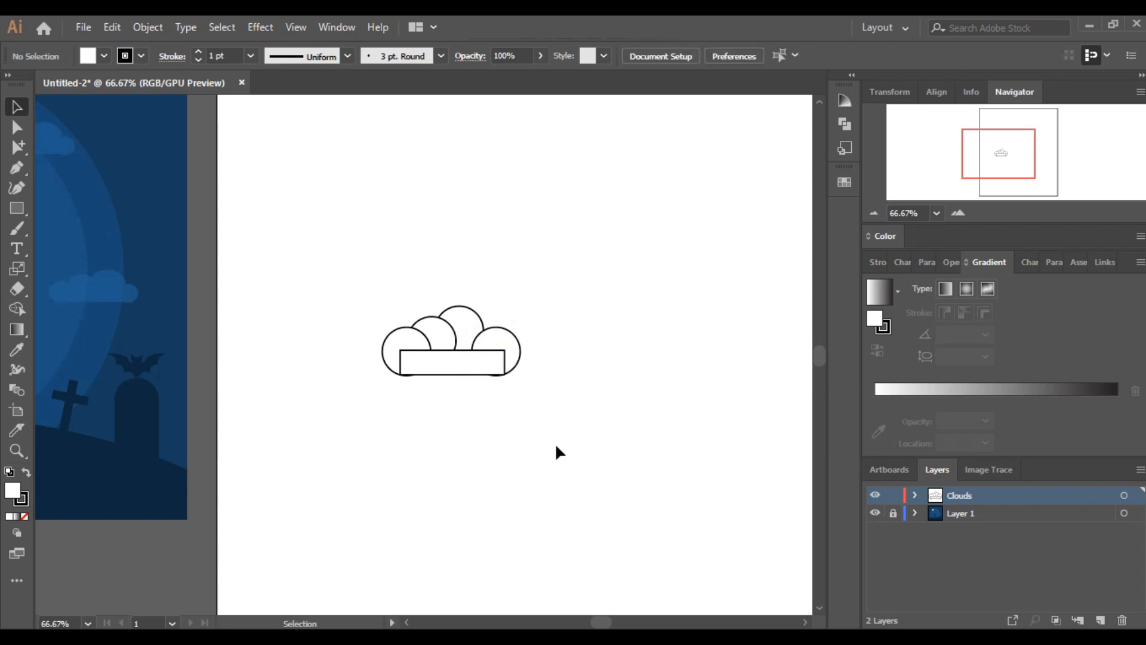
Recolor all the cloud shapes with the blue fill and no stroke sampled from a cloud in the reference illustration
left_click_drag(555, 427, 353, 277)
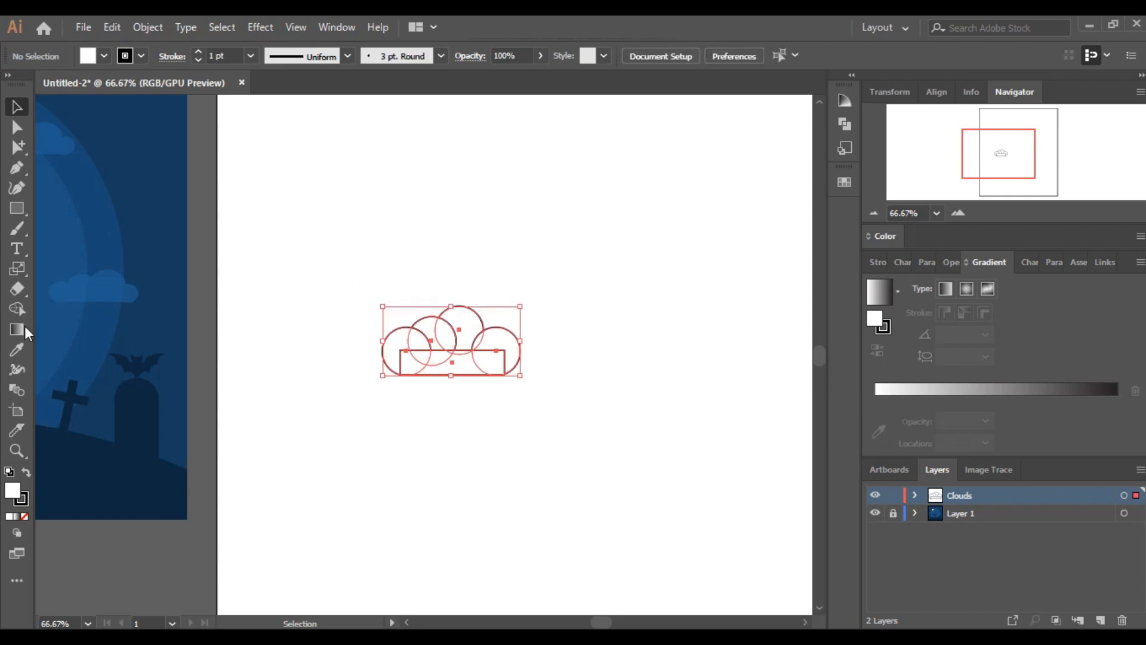
left_click(18, 348)
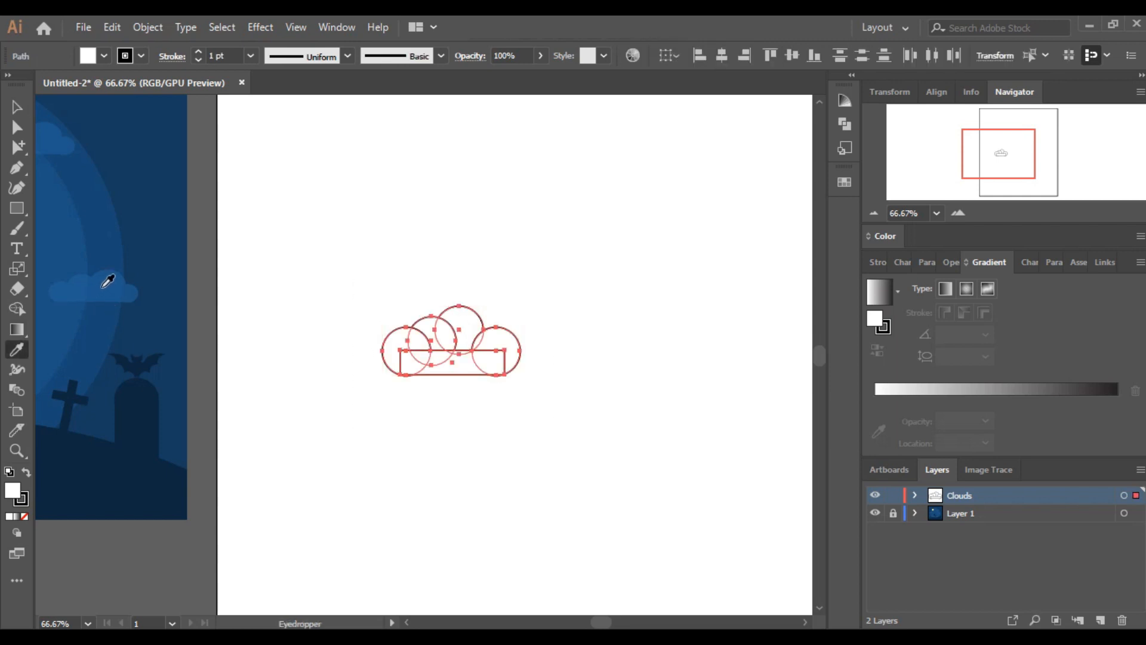
left_click(104, 285)
left_click(20, 106)
left_click(421, 484)
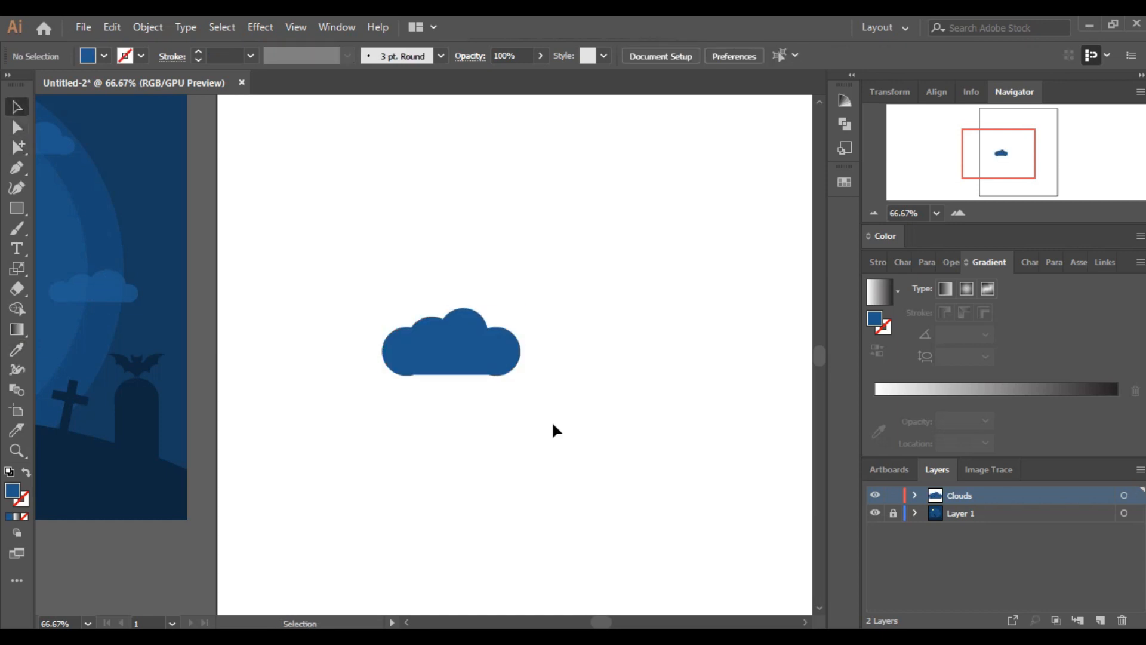
Unite the circles and base rectangle into a single cloud shape with Pathfinder
left_click_drag(368, 295, 536, 401)
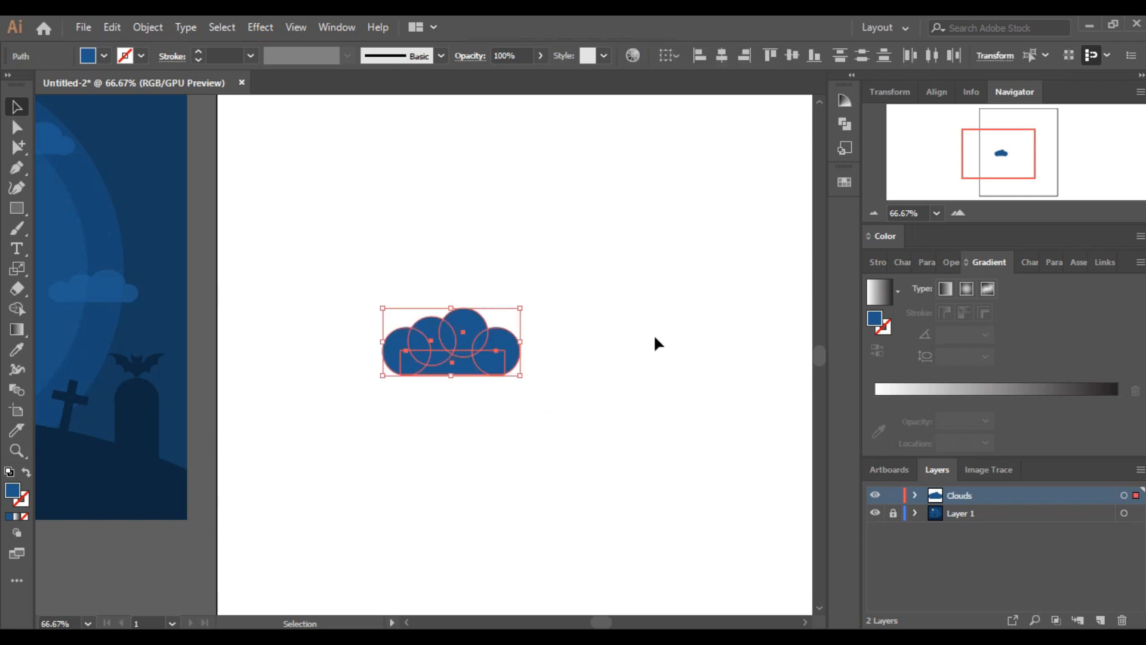
left_click(334, 26)
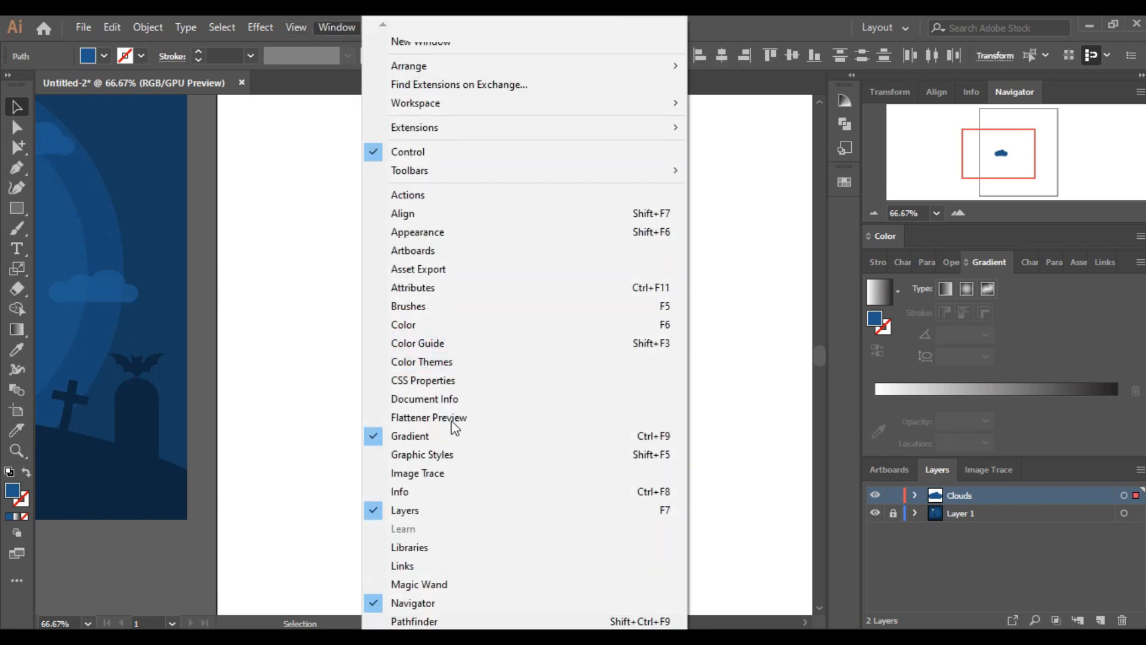
left_click(451, 622)
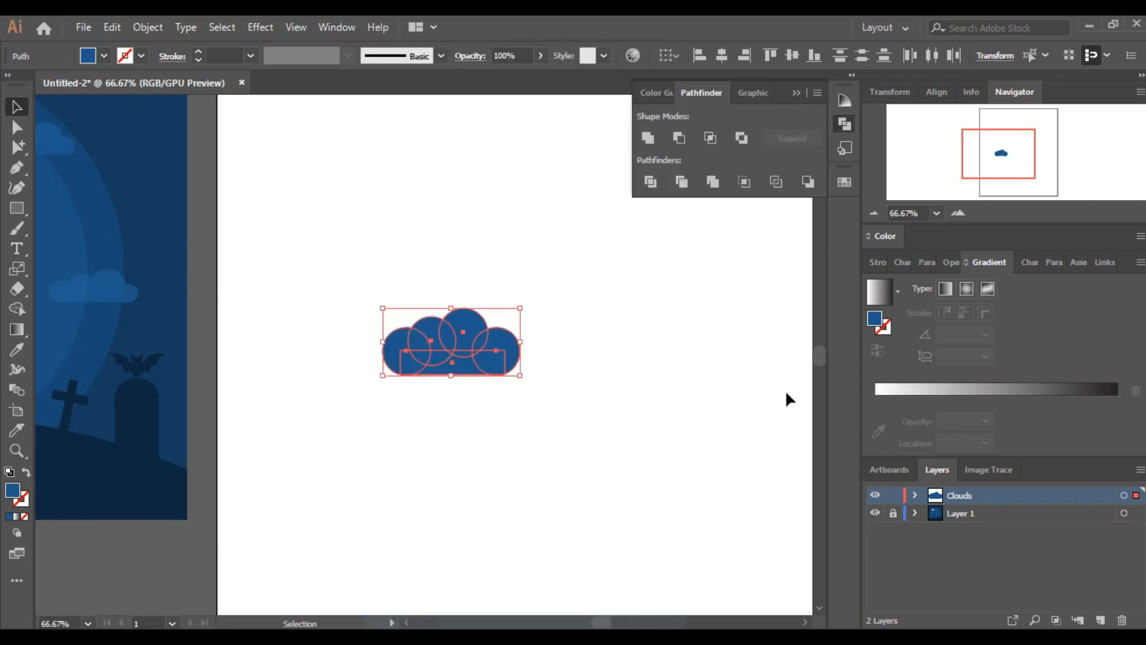
left_click(650, 139)
left_click(610, 310)
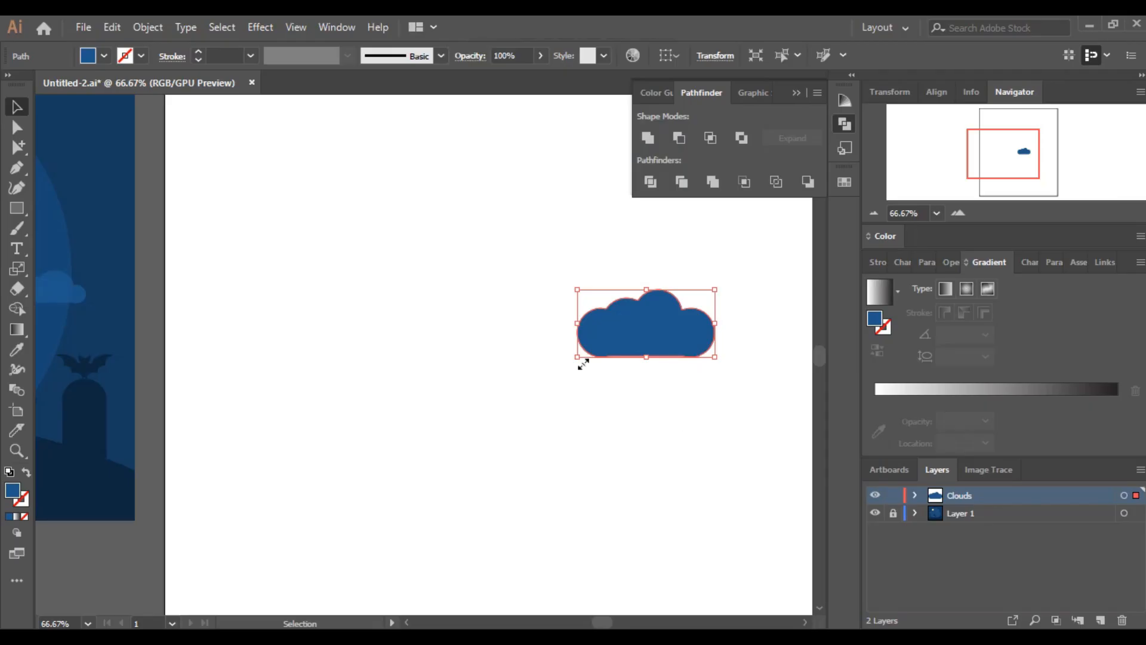
Lock and hide the Clouds layer, and add a new layer named moon above it
left_click(892, 495)
left_click(1100, 620)
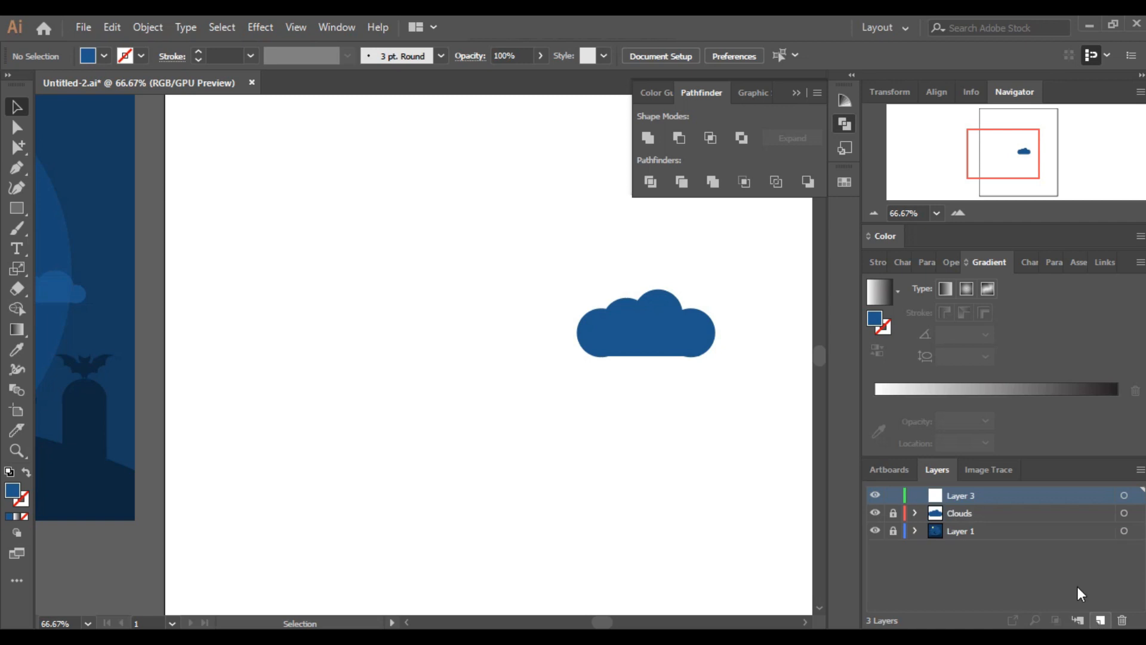
double_click(963, 492)
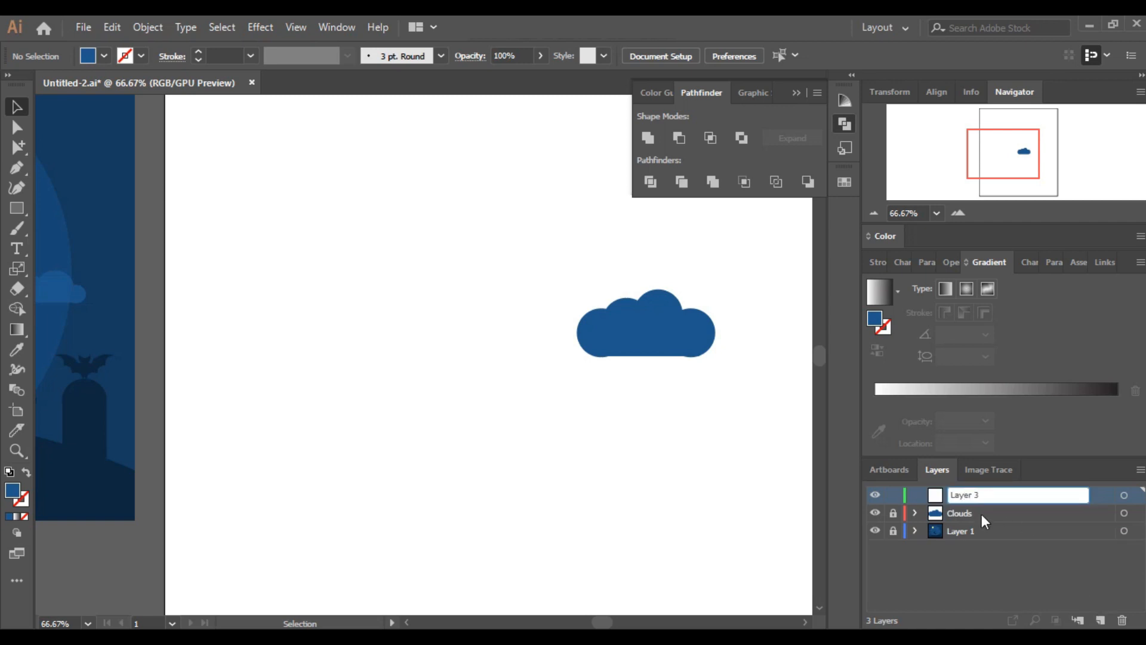
type("moon")
key("Return")
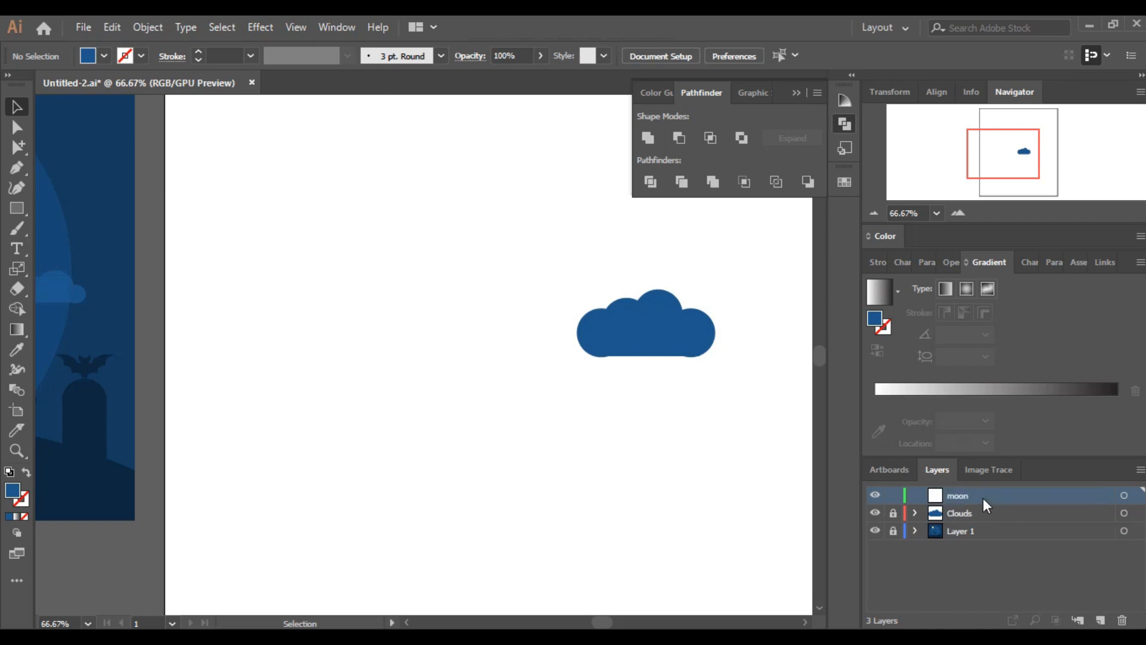
left_click(875, 514)
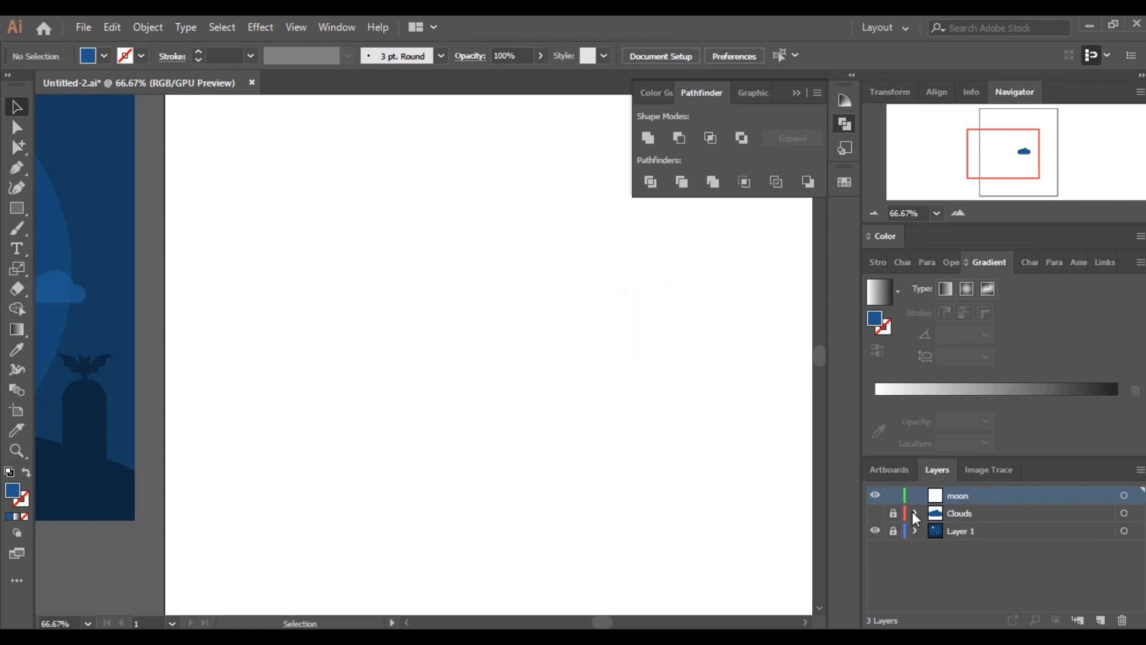
Examine the moon's shading bands and craters in the reference illustration
left_click(874, 213)
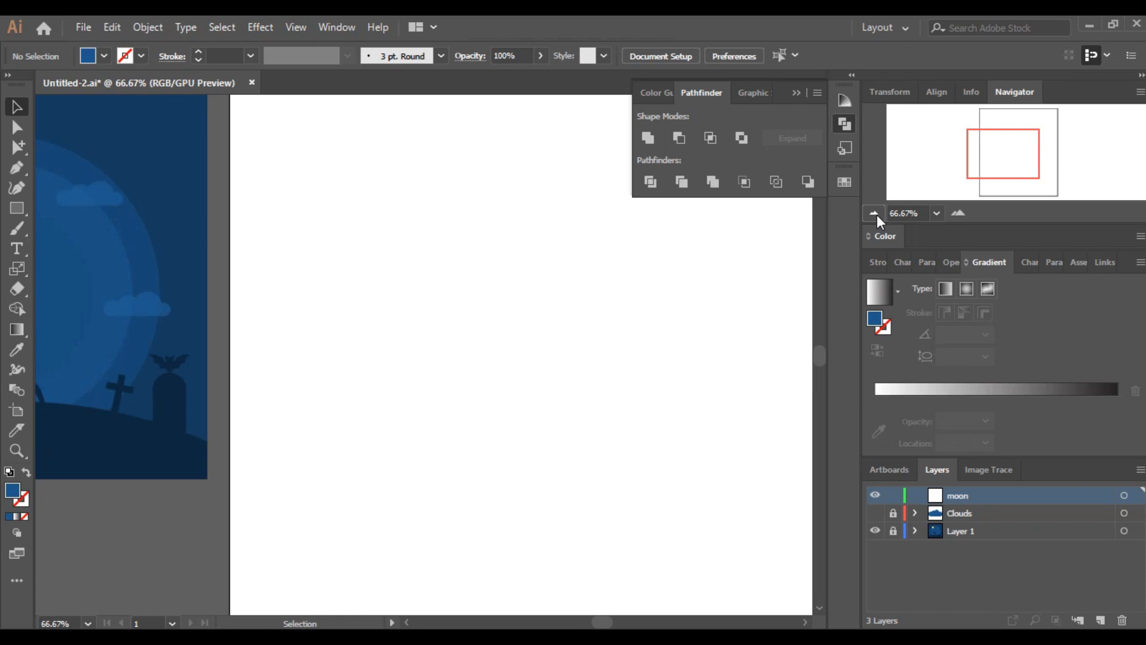
left_click_drag(998, 143, 987, 147)
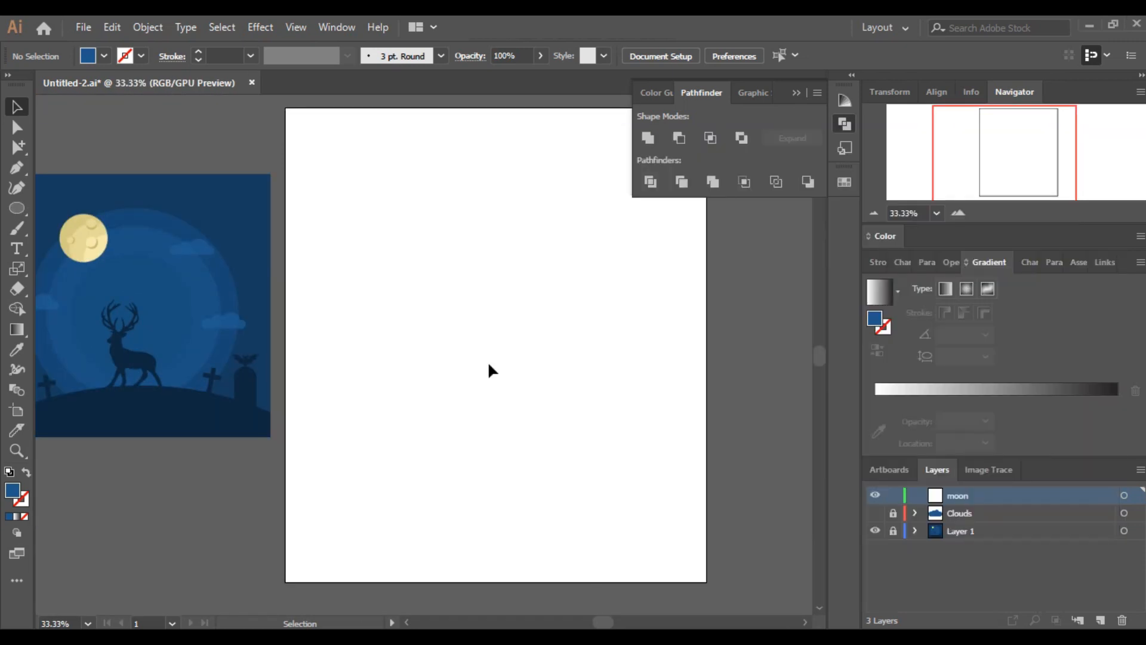
left_click_drag(1004, 155, 962, 167)
left_click(959, 214)
left_click(959, 213)
left_click(959, 213)
left_click(959, 213)
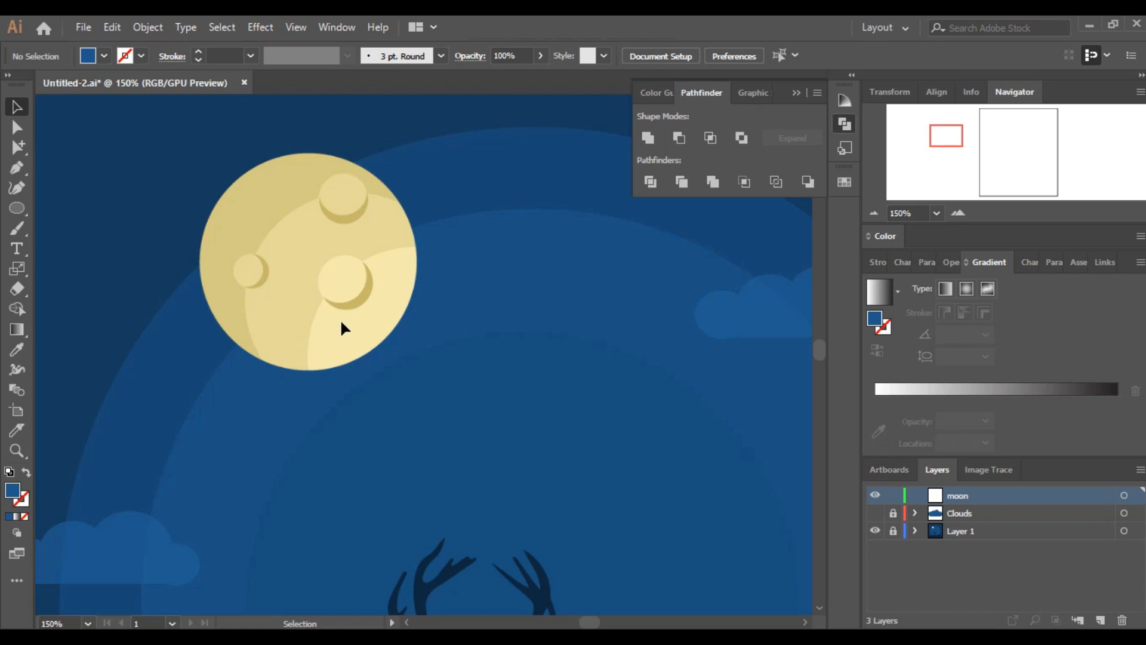
Draw a blue circle about 187 px in diameter near the artboard's upper left in the moon layer
left_click(873, 213)
left_click(874, 213)
left_click_drag(973, 133, 1024, 144)
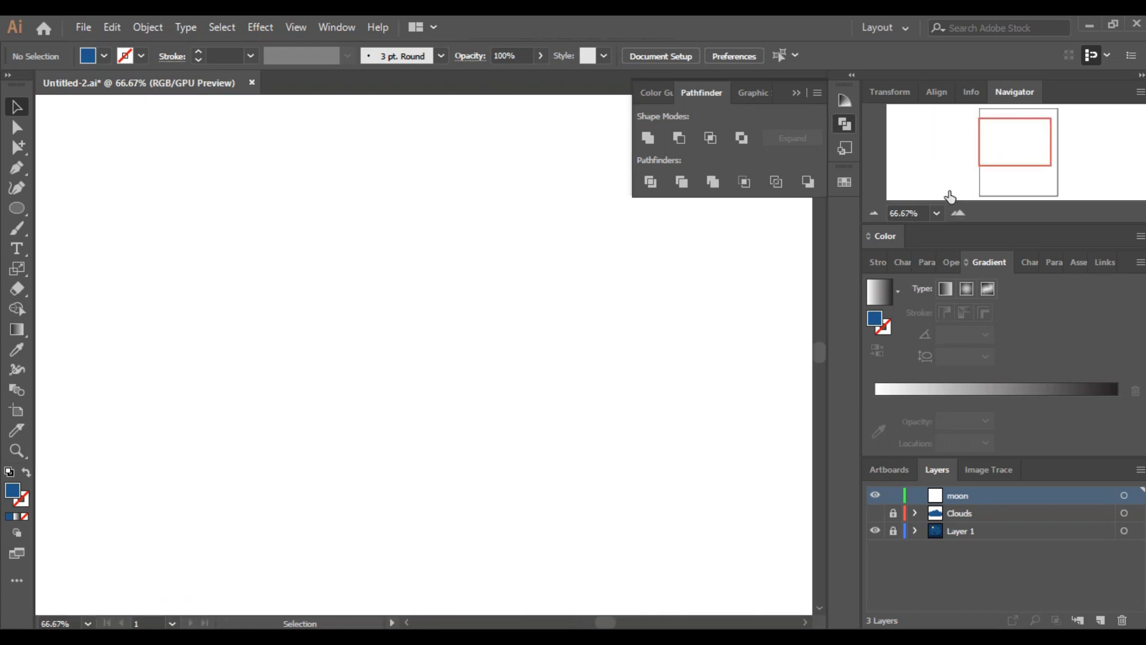
left_click(874, 213)
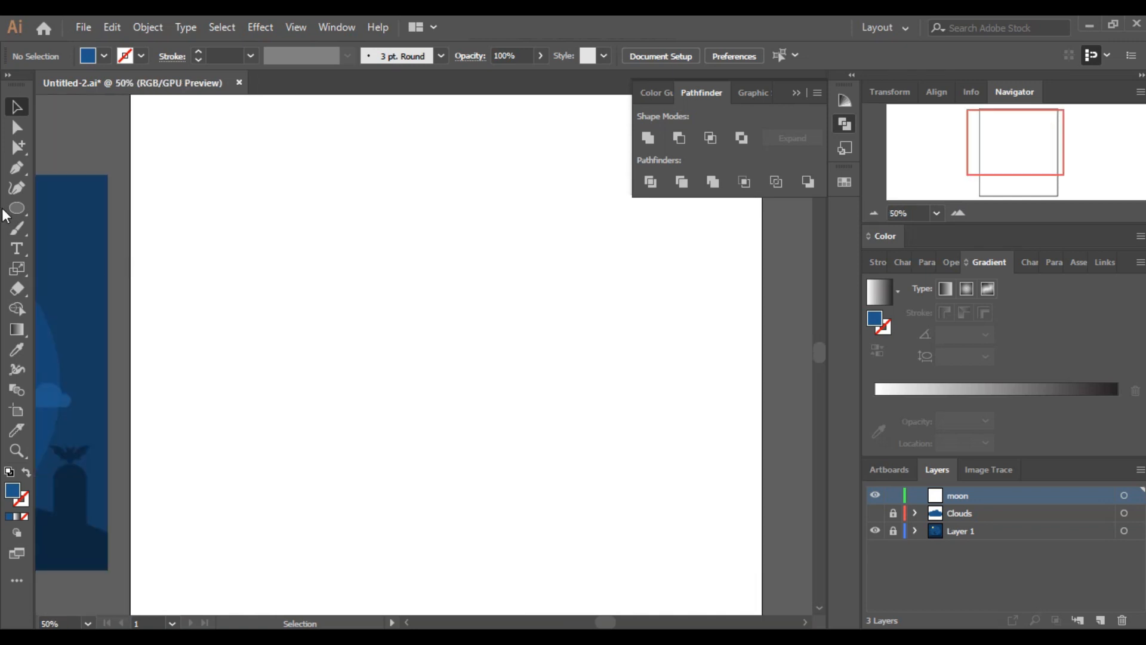
left_click_drag(240, 253, 321, 352)
left_click(17, 107)
Duplicate the circle four times to form an evenly spaced horizontal row of five circles
left_click(456, 296)
left_click_drag(259, 323, 724, 326)
left_click(874, 212)
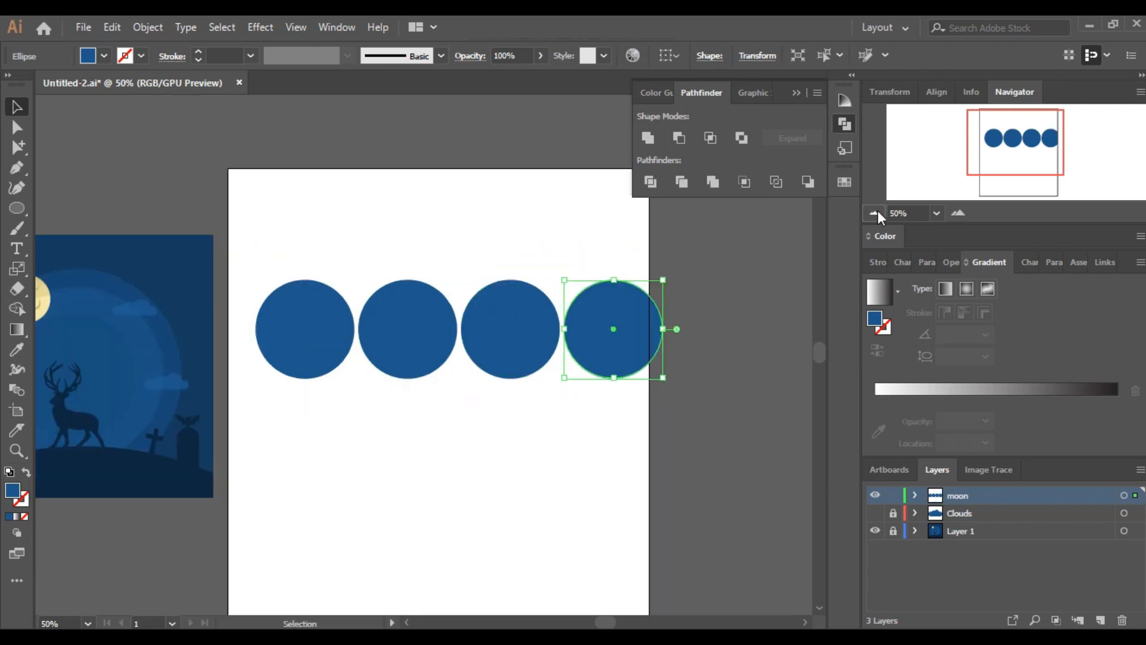
left_click_drag(601, 340, 702, 348)
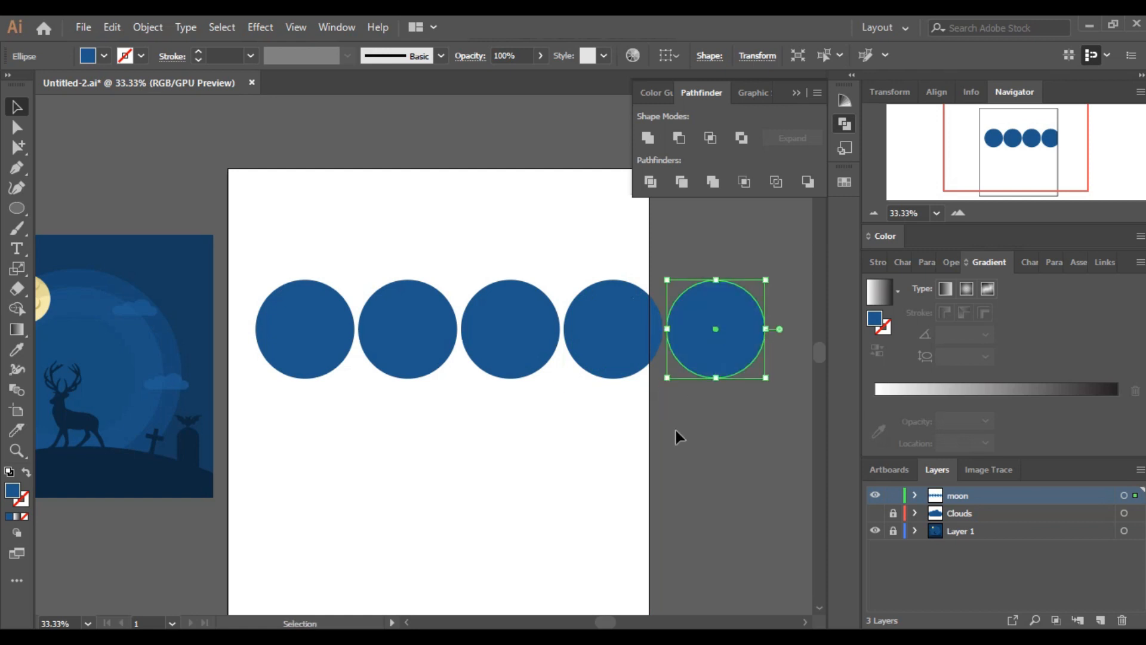
left_click(674, 428)
Overlap the second circle on the first, offset toward the lower right, and subtract it with Minus Front to leave a crescent
left_click(955, 211)
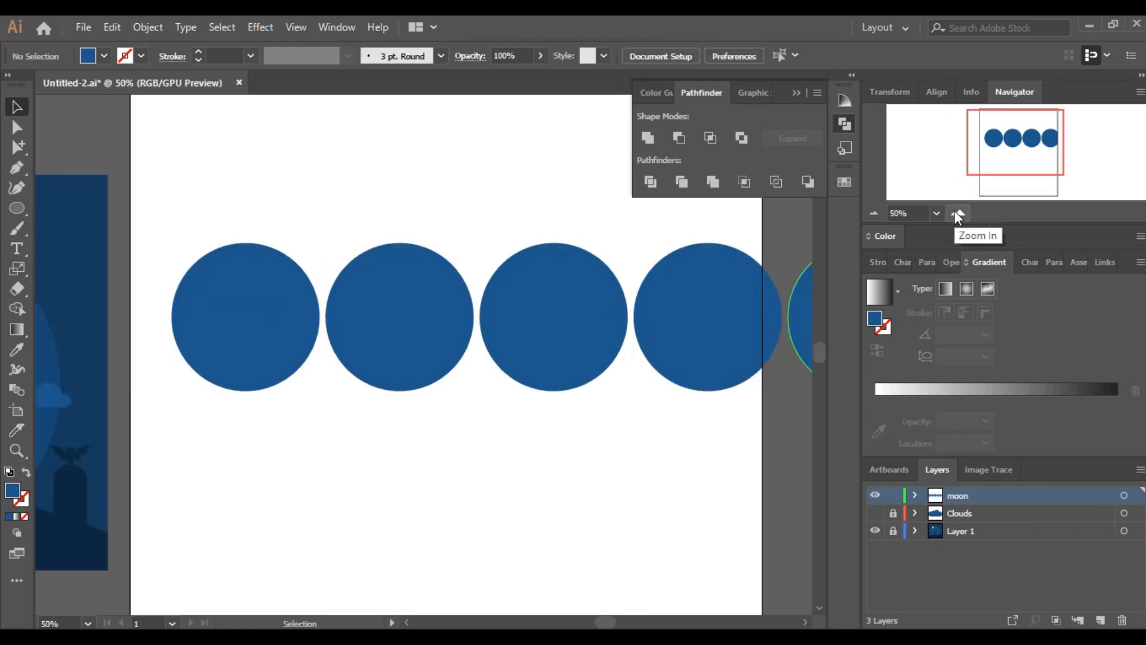
left_click(955, 212)
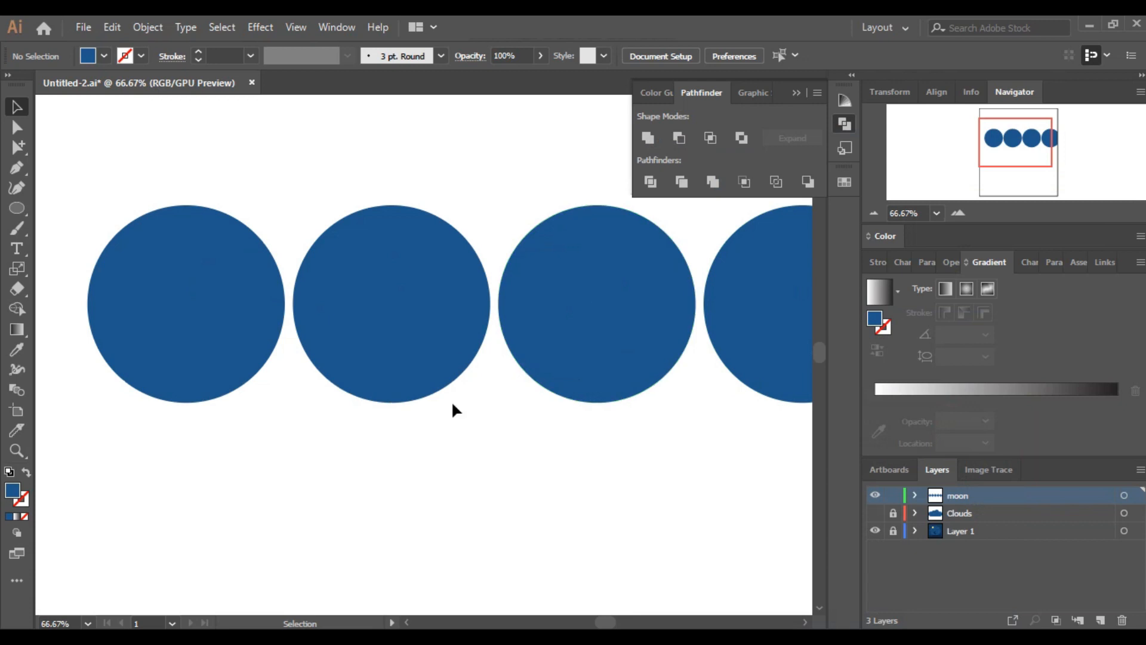
left_click_drag(435, 340, 264, 359)
left_click(360, 275)
left_click_drag(158, 184, 268, 296)
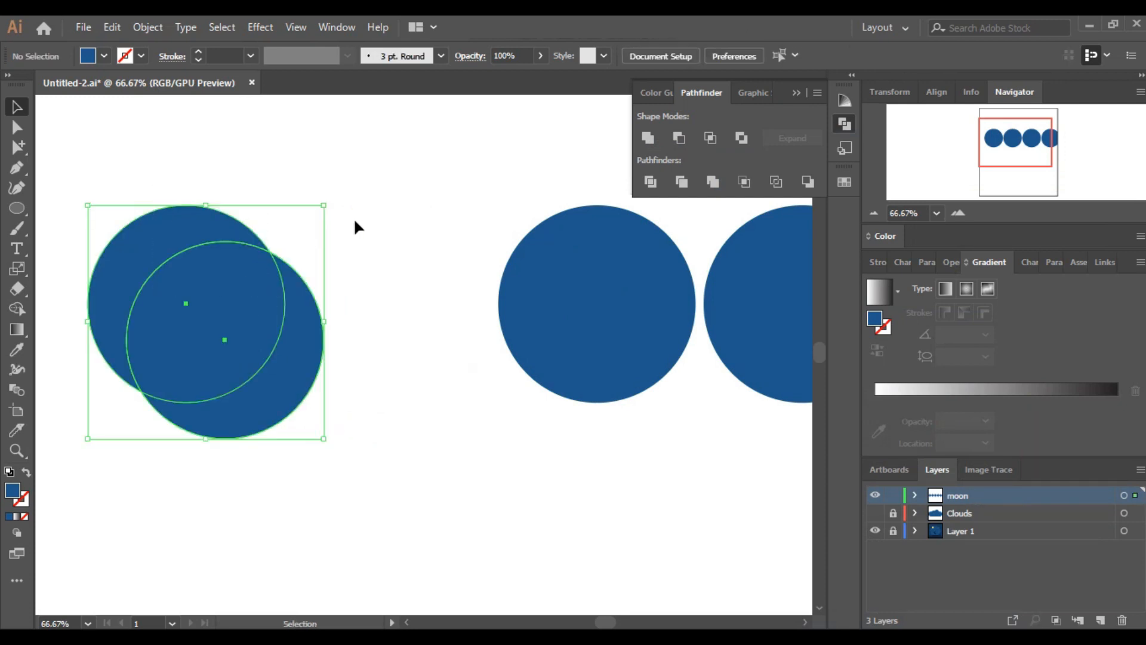
left_click(679, 138)
left_click(322, 330)
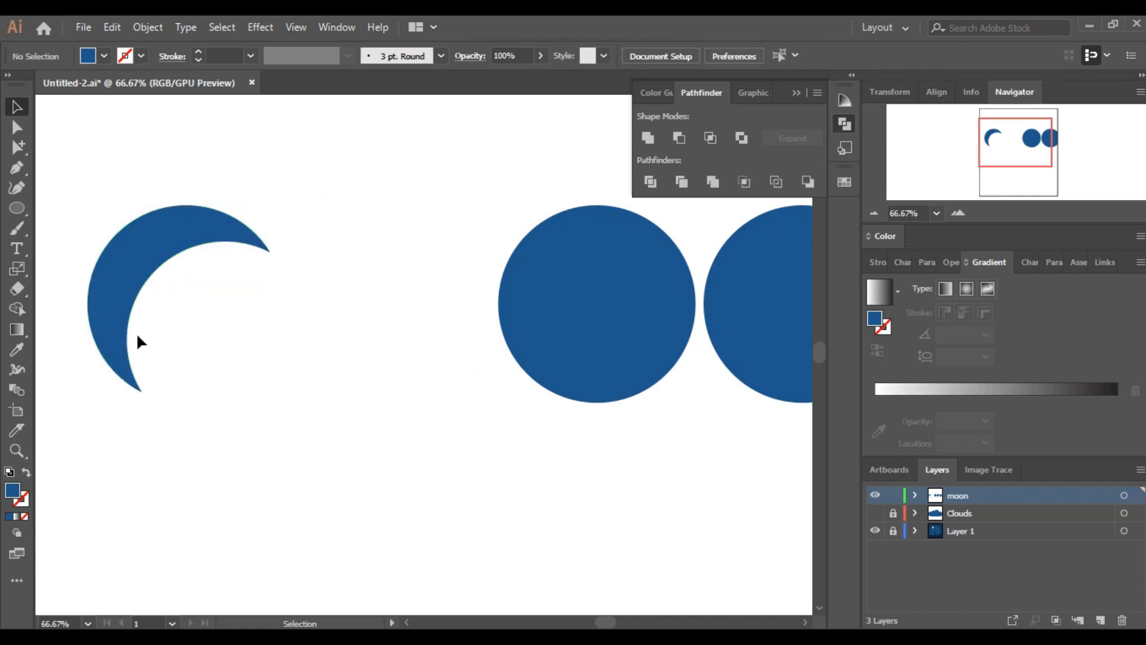
Align the crescent with the upper-left edge of the third circle and position both together in the artboard's left part
left_click(873, 213)
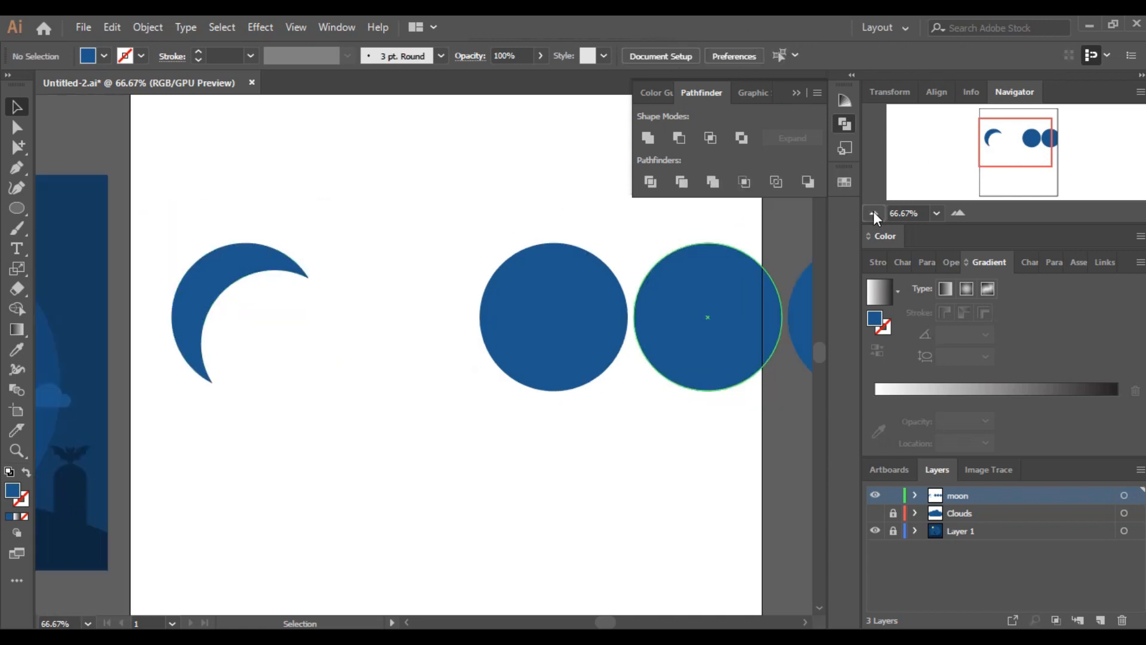
left_click_drag(256, 269, 560, 268)
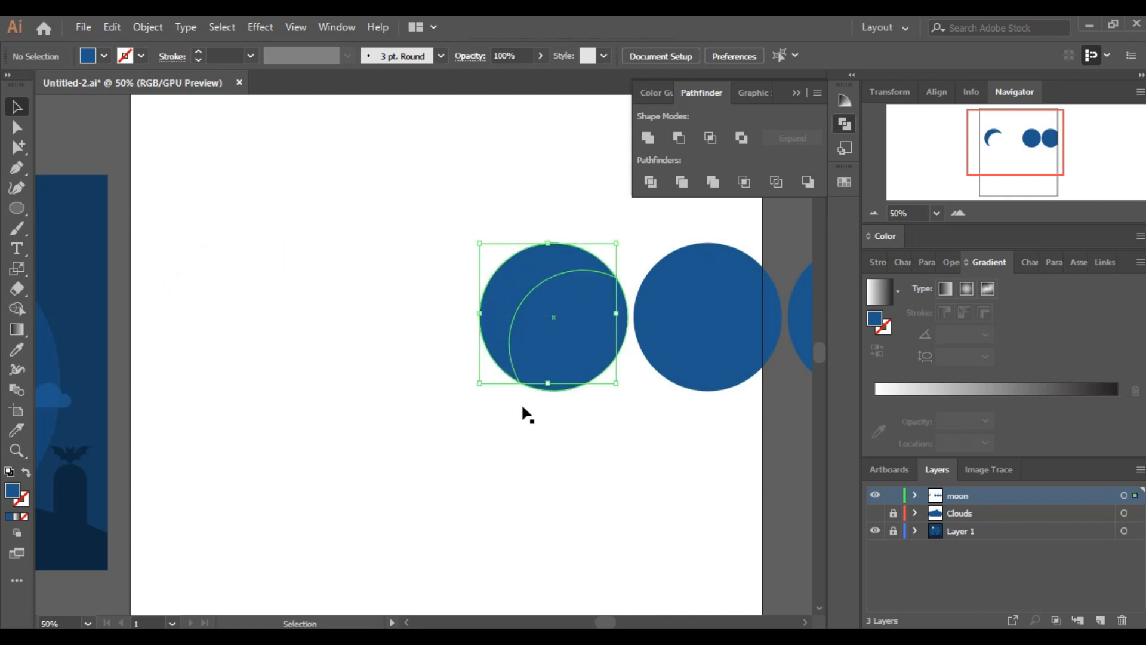
key("ctrl+z")
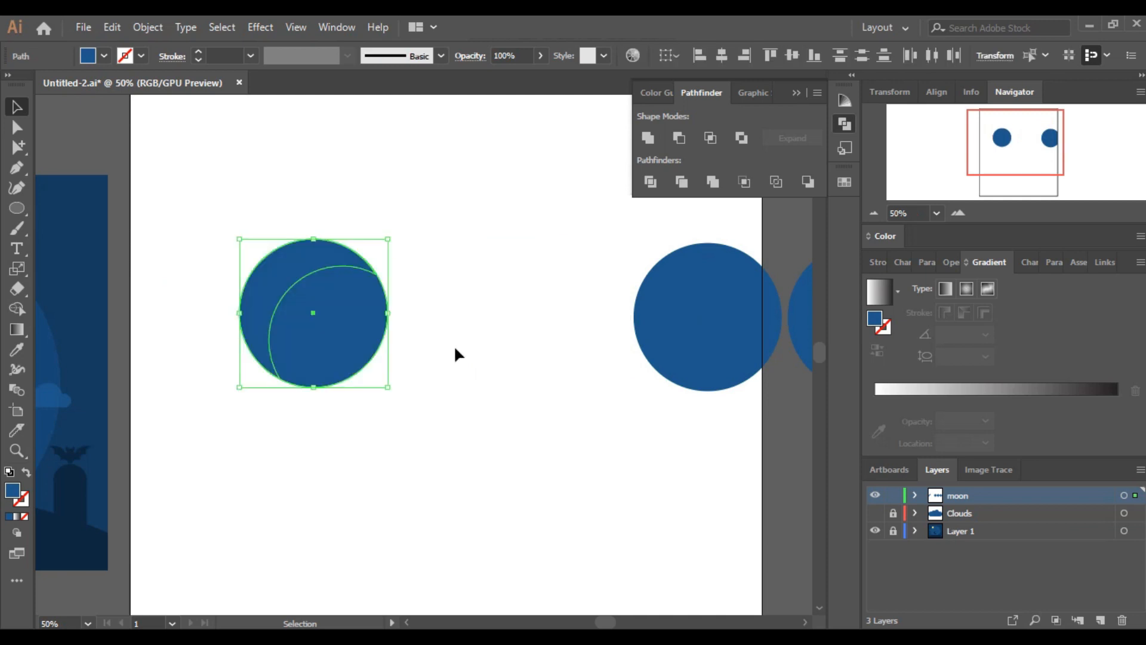
key("ctrl+z")
Send the full circle to the back, behind the crescent
left_click(304, 271)
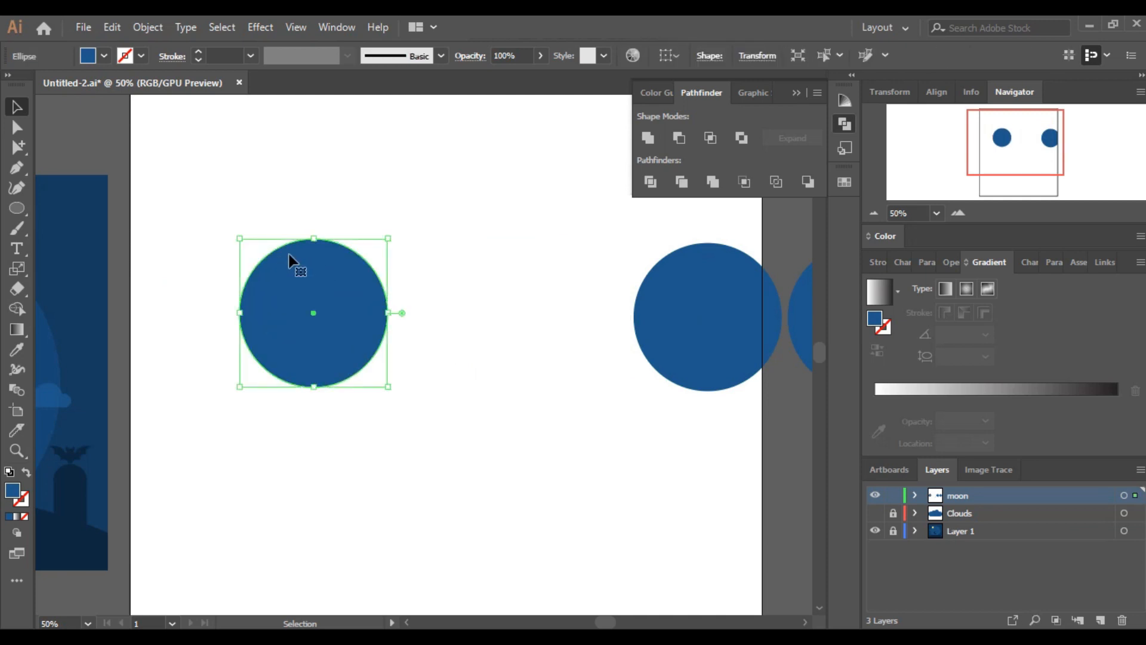
left_click(273, 193)
left_click(314, 311)
right_click(312, 305)
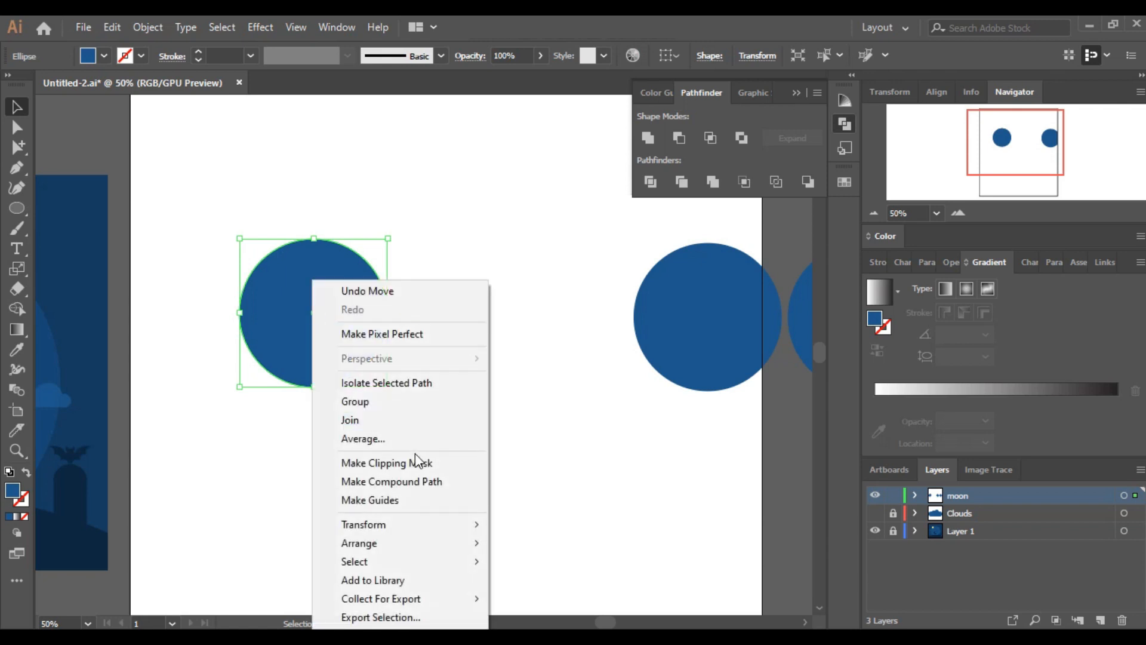
mouse_move(414, 542)
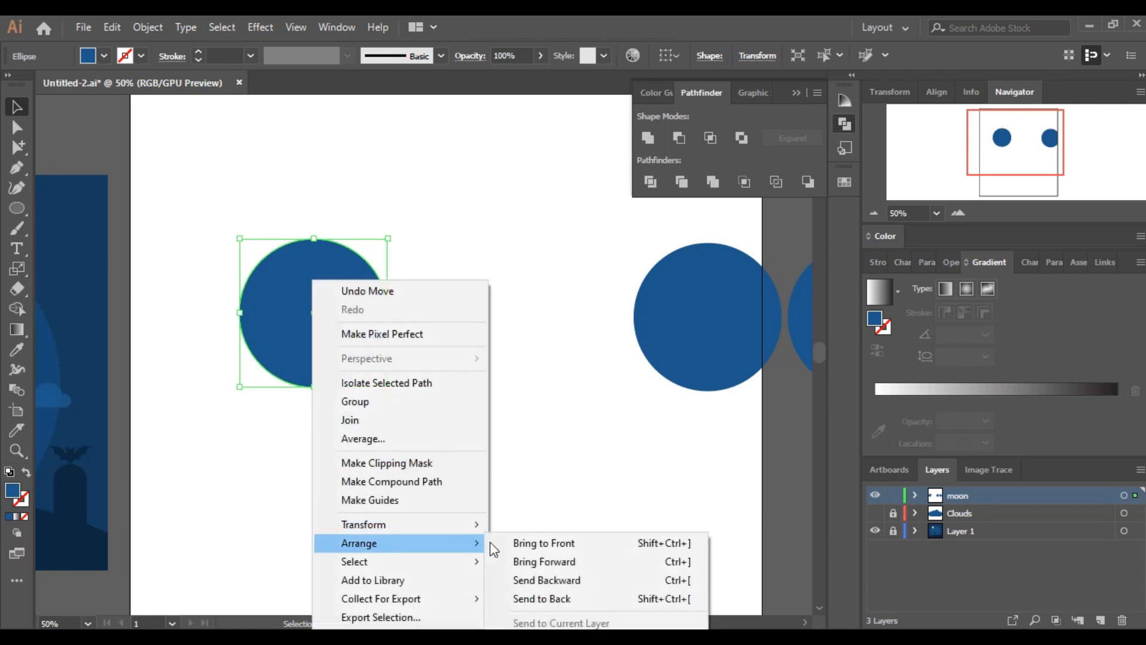
left_click(554, 599)
left_click(429, 406)
Fill the crescent with a brown swatch to set it apart from the blue circle
left_click(300, 277)
left_click(104, 55)
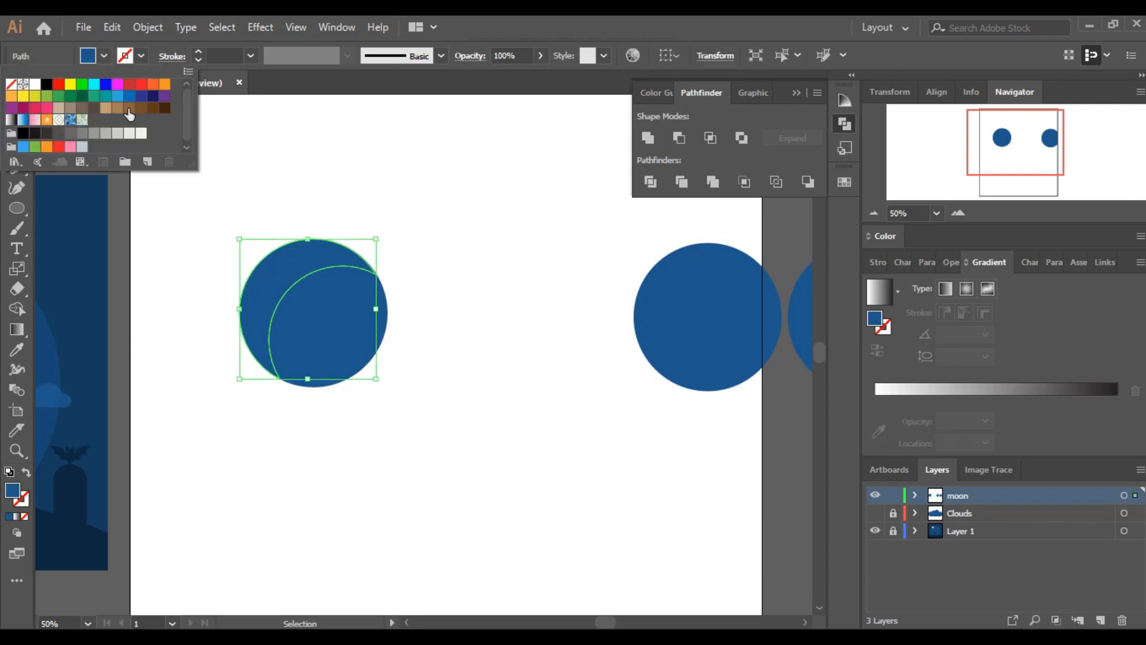
left_click(129, 109)
left_click(462, 199)
left_click(461, 197)
Overlap the second circle on the other one, offset toward the lower right, and keep only their common area with Intersect
left_click_drag(1018, 143, 1042, 145)
left_click_drag(644, 292, 550, 350)
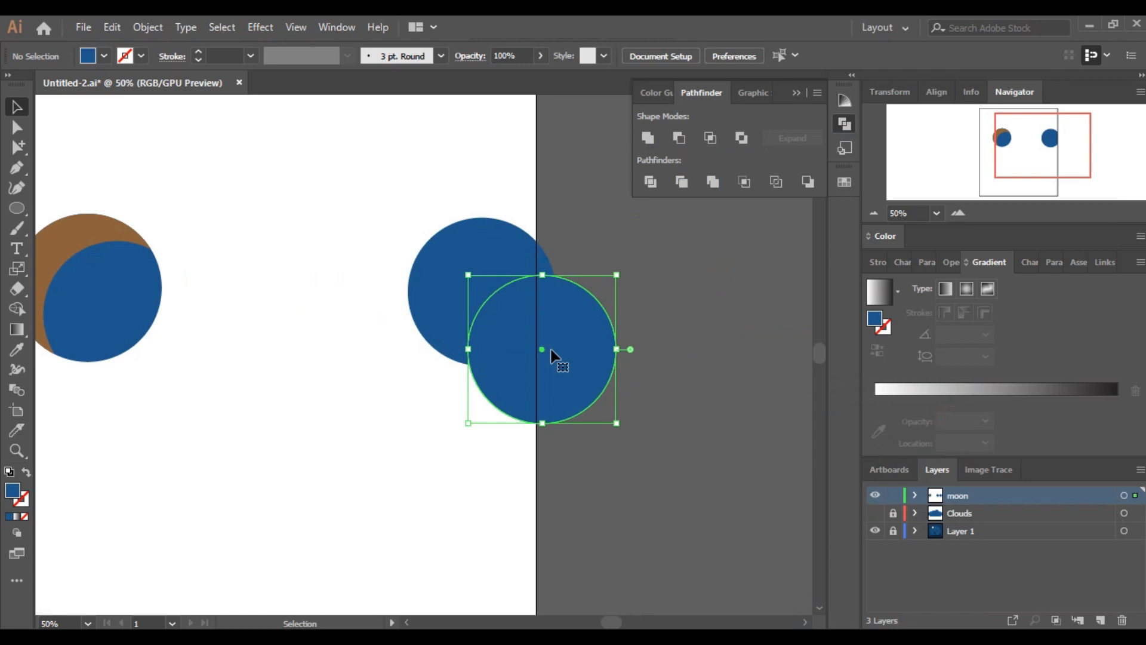
left_click_drag(450, 204, 616, 340)
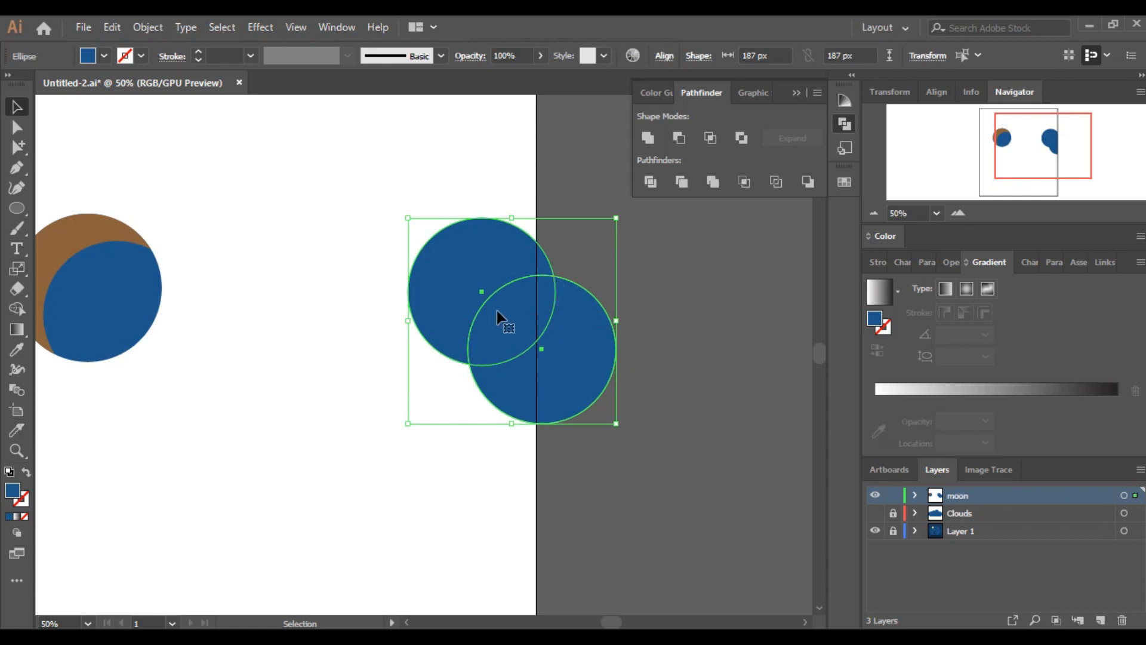
left_click(710, 138)
left_click(742, 353)
Move the lens-shaped piece onto the moon circle, aligned with its lower-right edge
left_click_drag(471, 331, 142, 332)
left_click(198, 375)
left_click_drag(1003, 164, 940, 163)
Fill the lens with the lightest yellow and the full circle with the middle yellow, both sampled from the reference moon
left_click(624, 328)
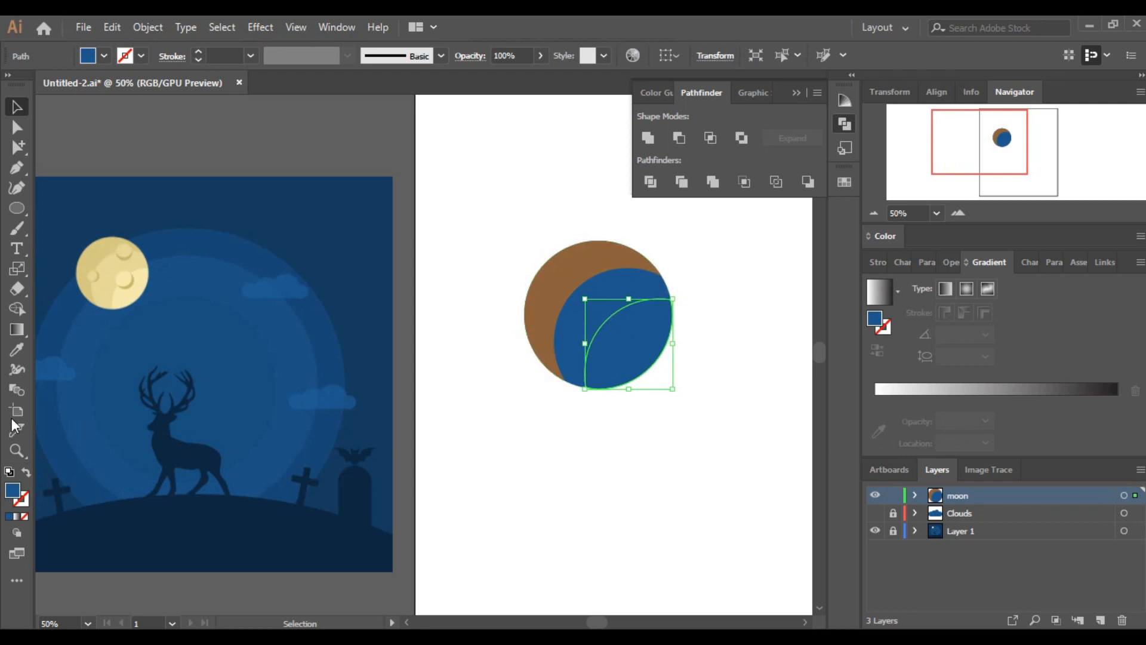
left_click(17, 350)
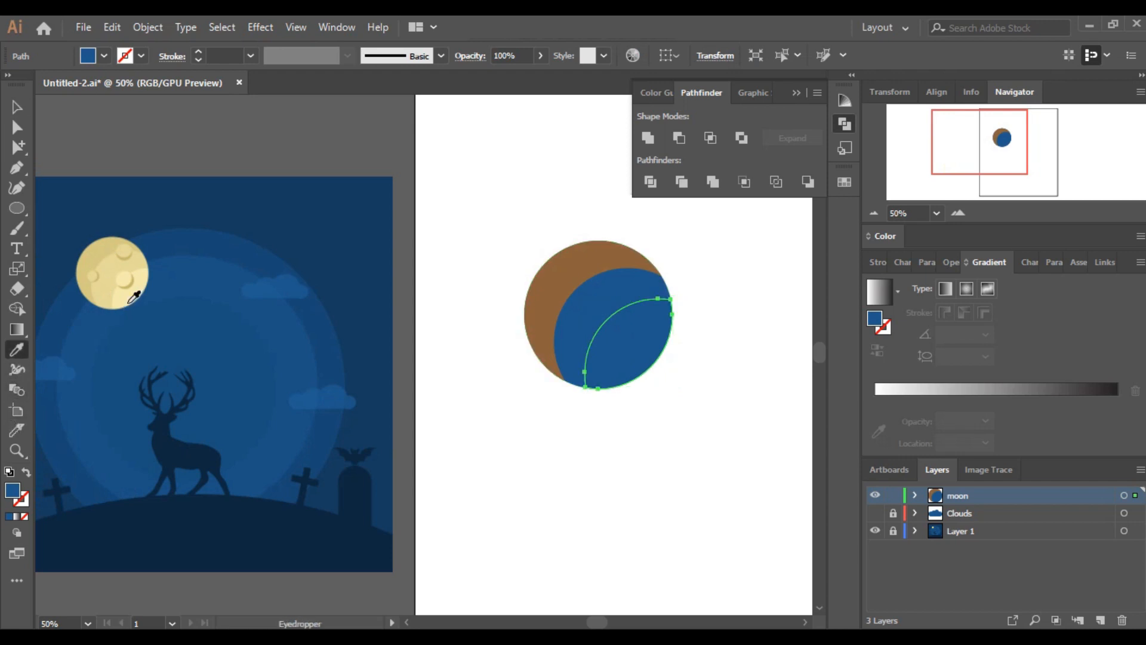
left_click(129, 297)
left_click(16, 107)
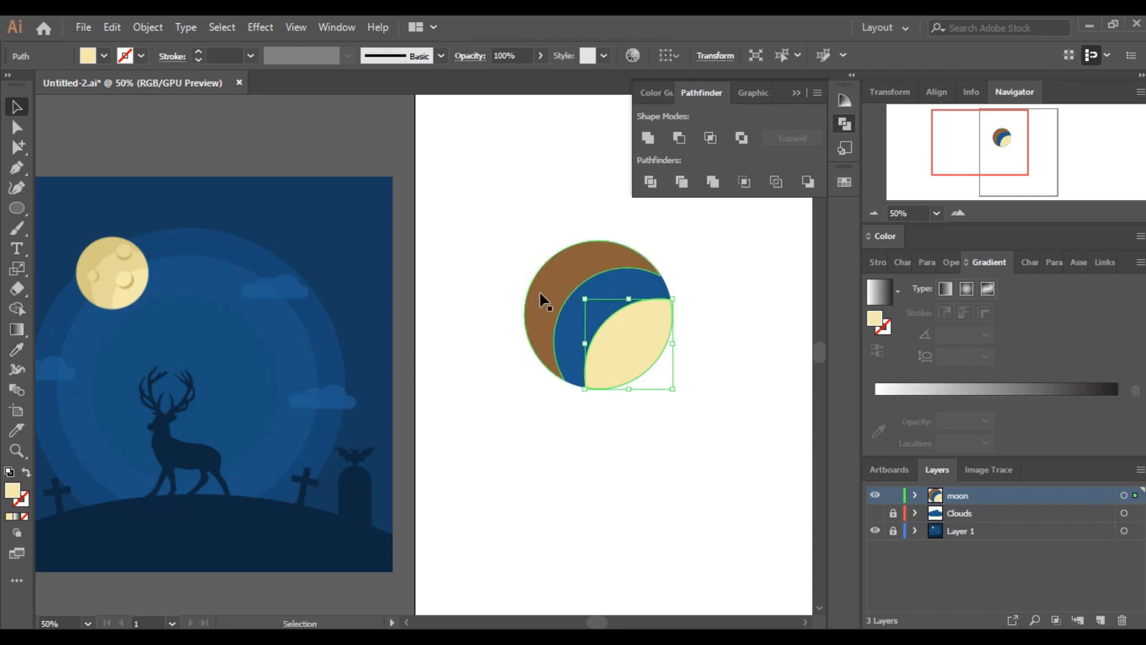
left_click(582, 337)
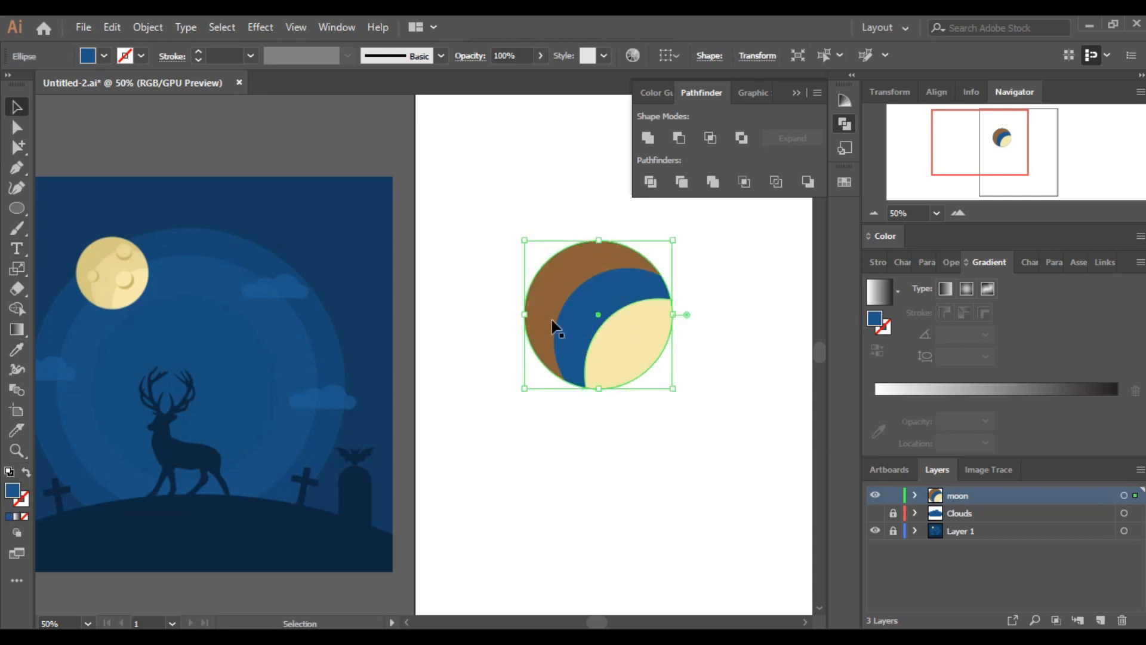
left_click(17, 350)
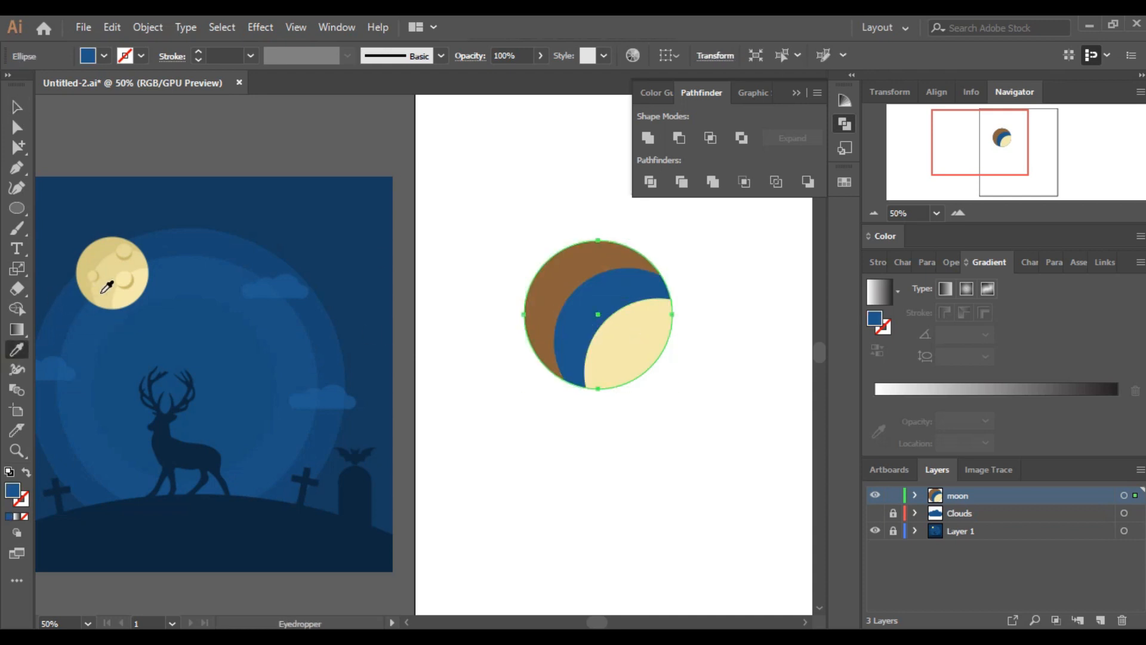
left_click(102, 292)
Fill the moon's upper-left crescent with the darkest yellow sampled from the reference moon and save the document
left_click(575, 274, "ctrl")
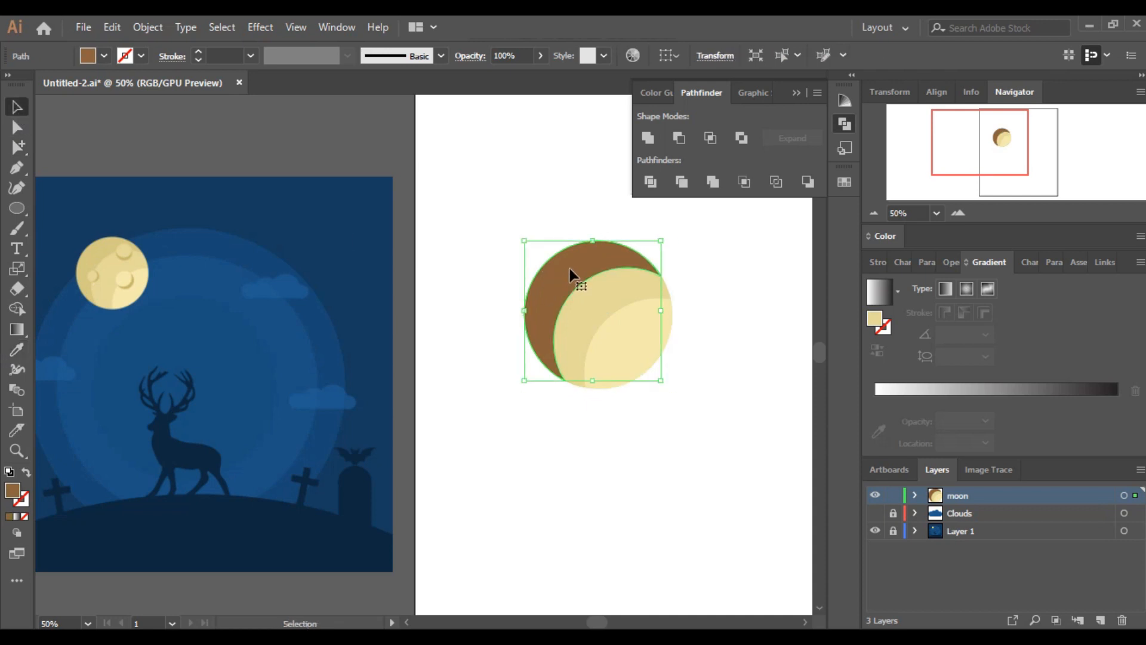
left_click(105, 245)
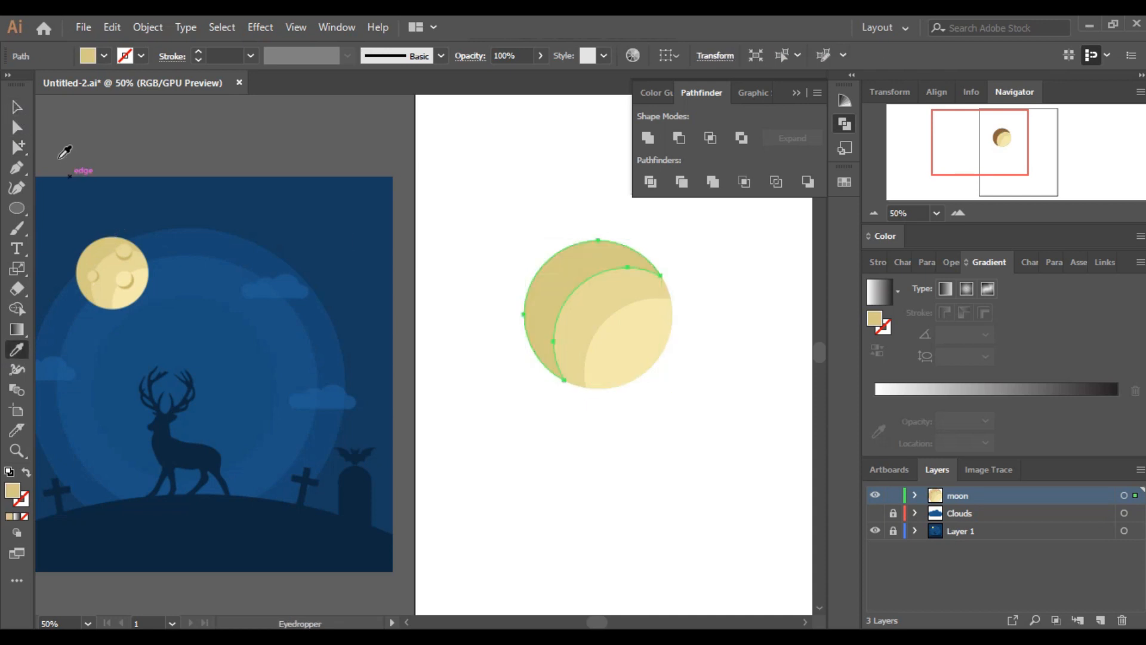
left_click(13, 107)
left_click(539, 188)
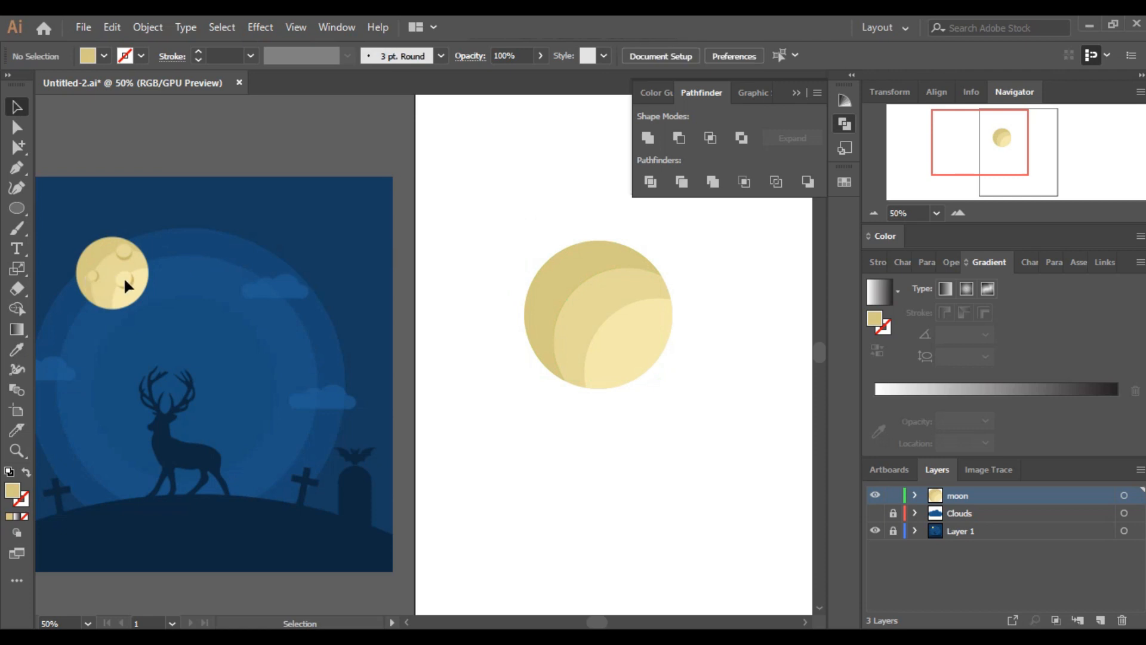
key("ctrl+s")
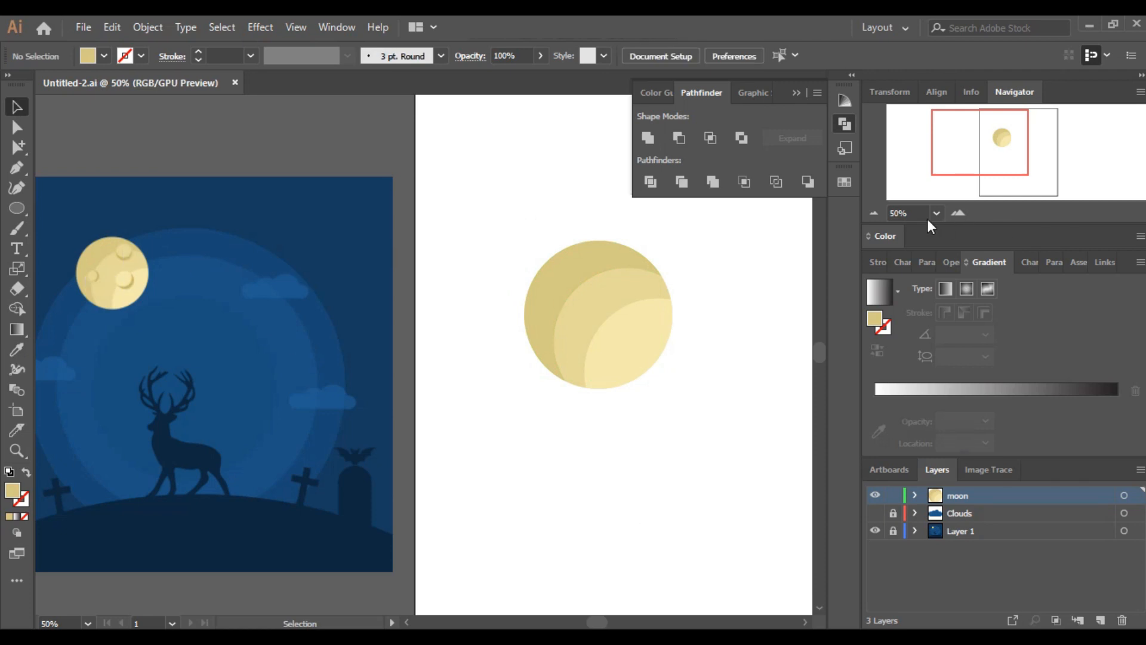
Draw a crater circle about 49 px in diameter in the empty area below the moon
left_click(874, 212)
left_click_drag(1020, 178, 1005, 171)
left_click(957, 214)
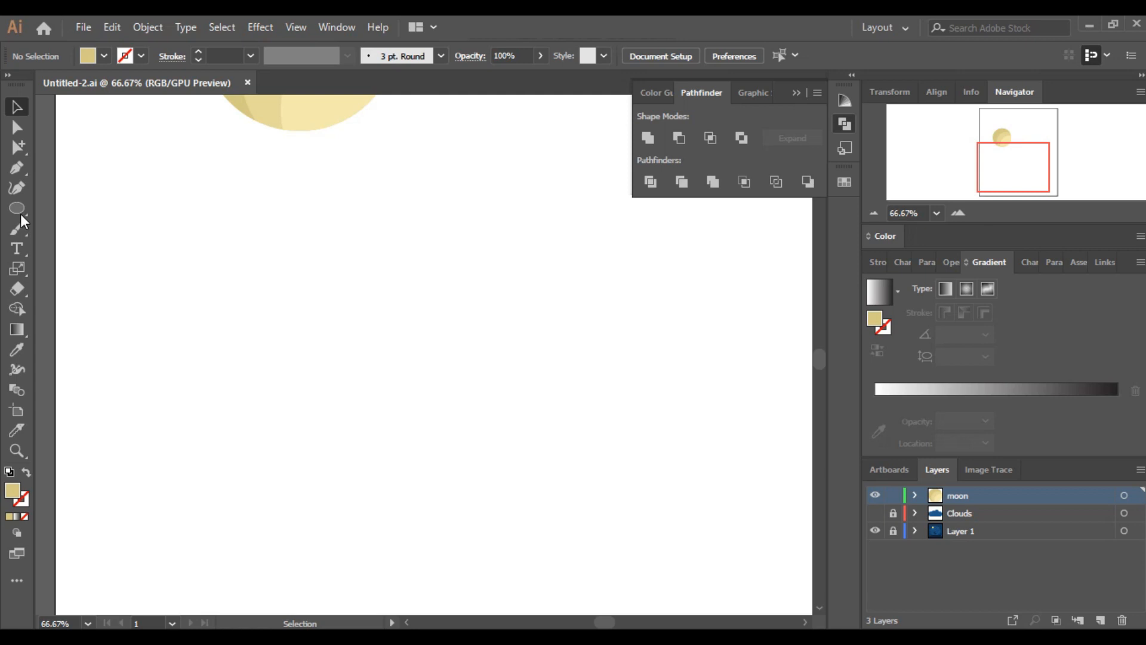
key("l")
left_click_drag(208, 230, 262, 281)
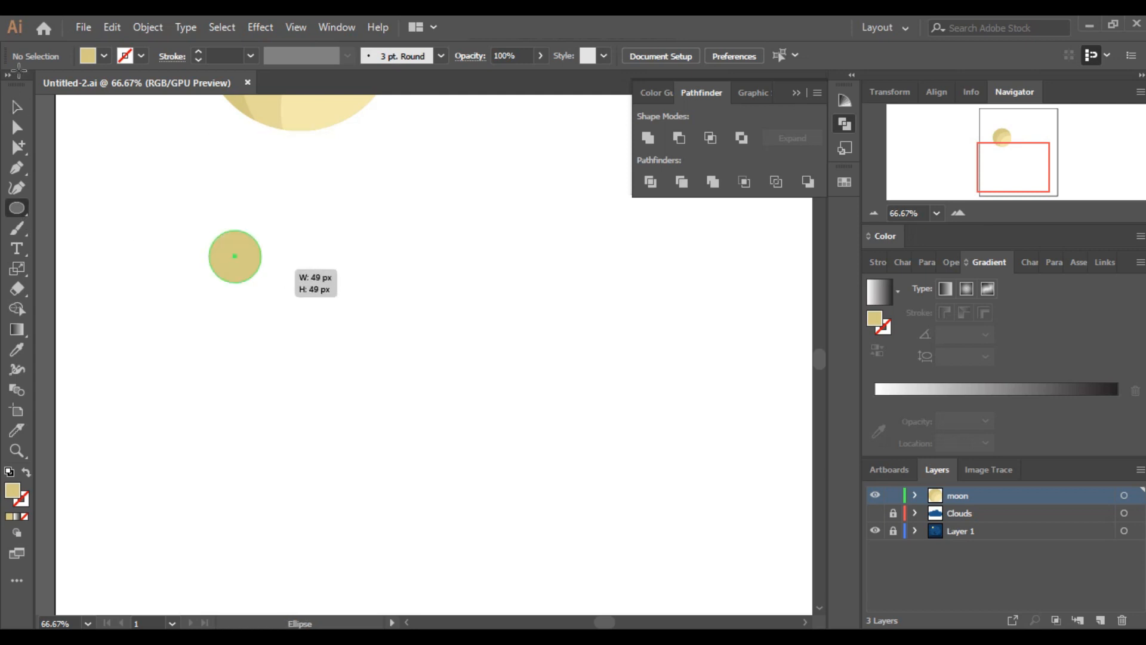
double_click(17, 105)
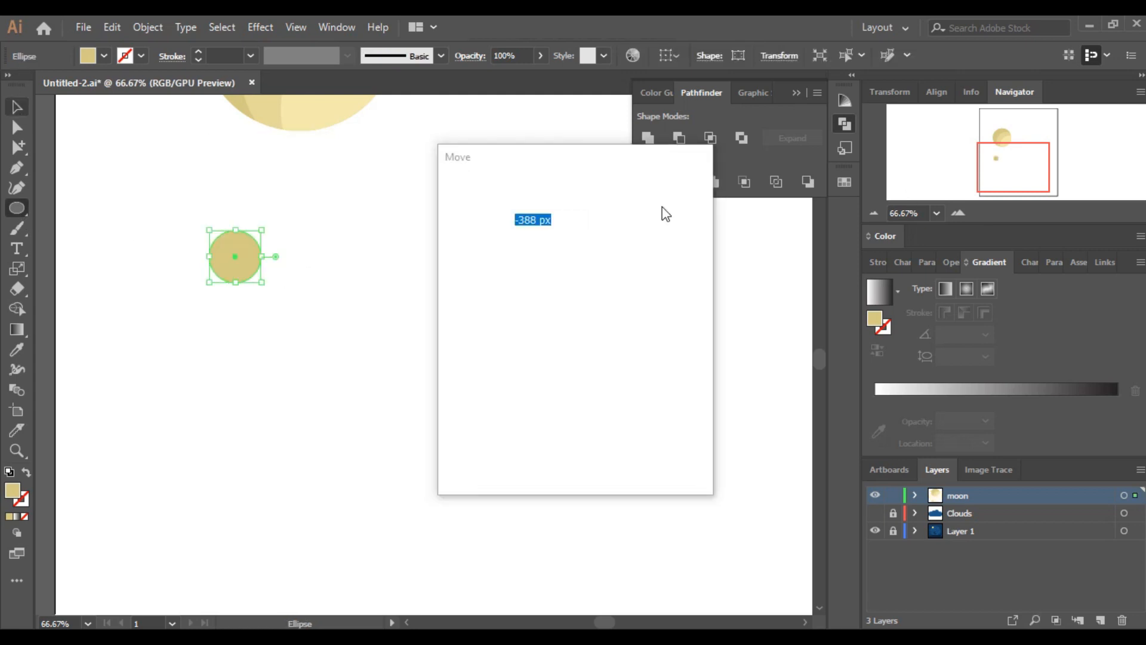
left_click(660, 458)
Make two overlapping copies of the crater circle beside it, one shifted slightly toward the upper left, and select both
left_click_drag(1011, 141, 939, 120)
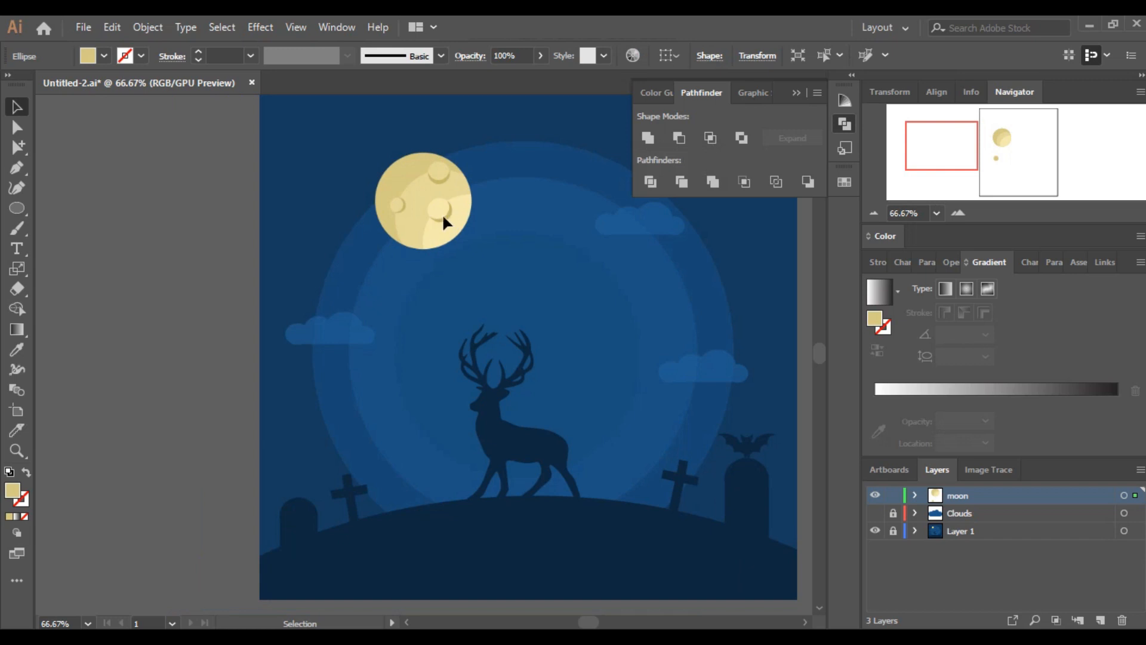
left_click_drag(926, 151, 1004, 158)
left_click(965, 211)
left_click(965, 210)
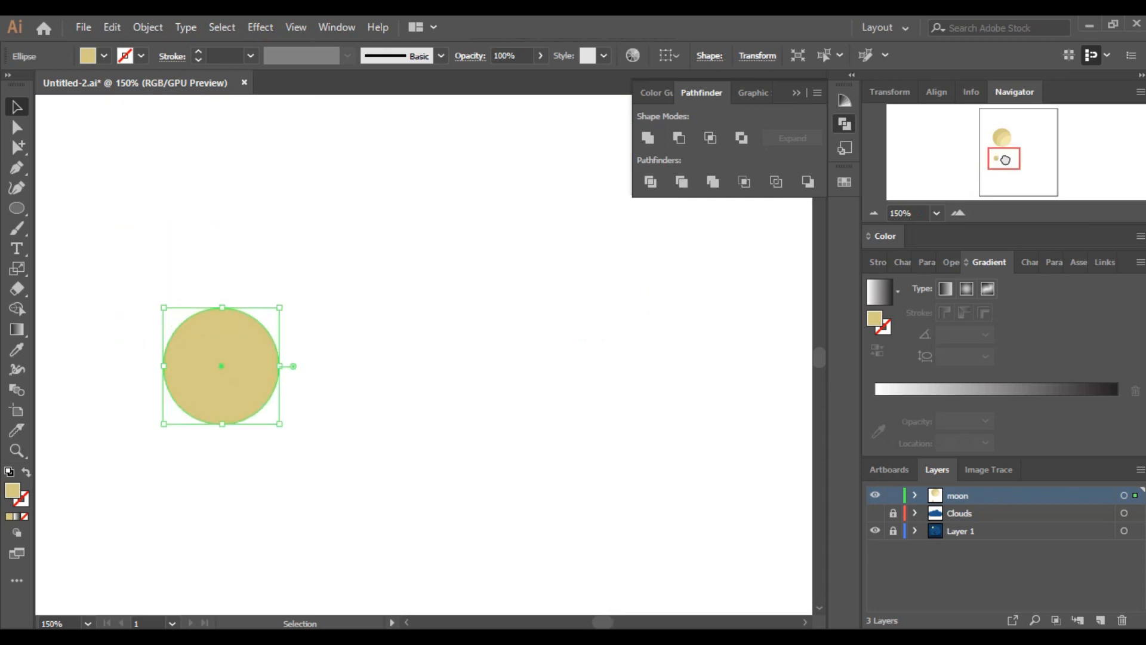
left_click(478, 376)
left_click(269, 377)
left_click_drag(269, 377, 437, 374)
left_click(490, 407)
left_click_drag(502, 427, 353, 293)
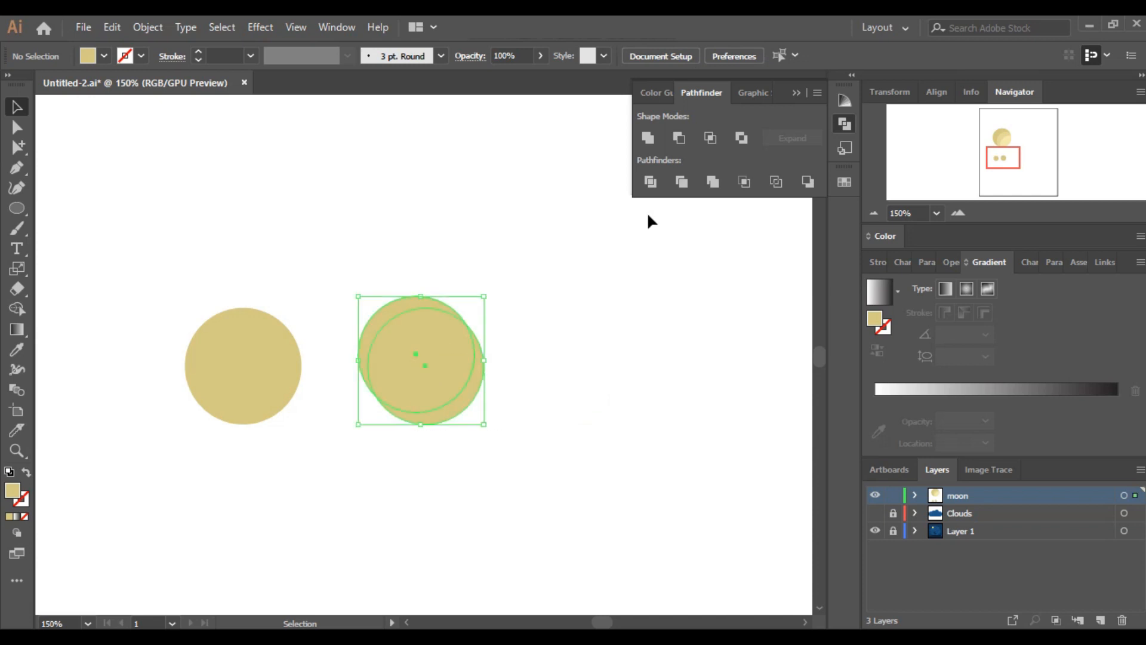
Subtract the front copy with Minus Front and align the remaining thin crescent with the crater circle's lower-right edge
left_click(685, 133)
left_click(497, 464)
left_click_drag(470, 401, 286, 402)
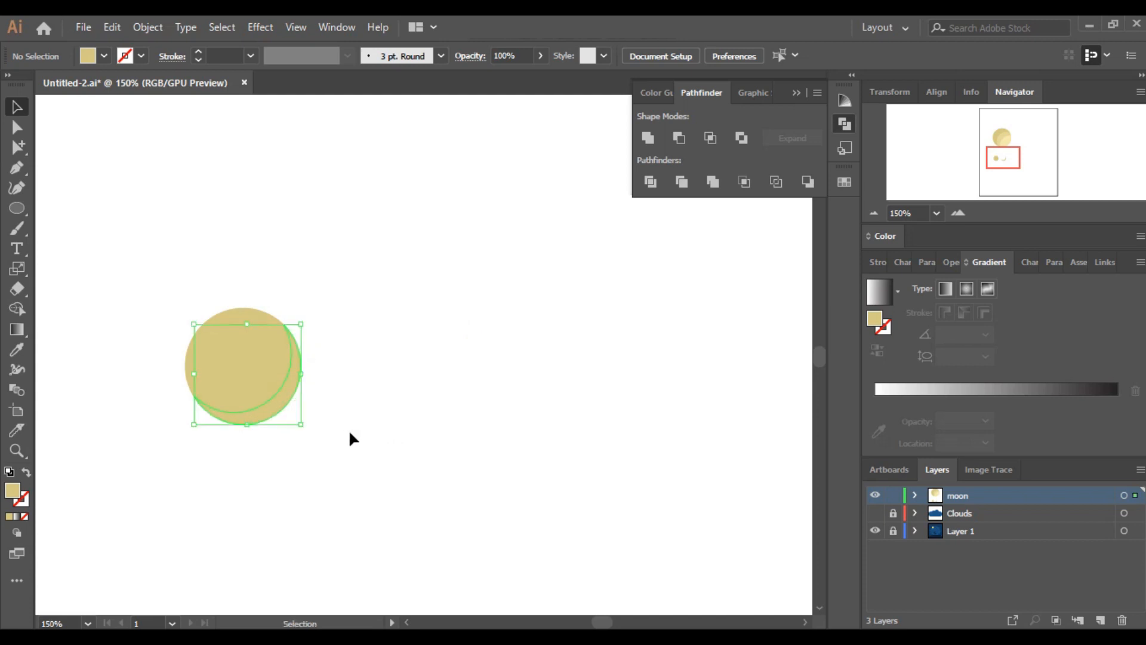
left_click(356, 423)
Place the crater near the moon's centre, with a copy near the top and a smaller copy near the left edge
left_click(873, 214)
left_click(873, 214)
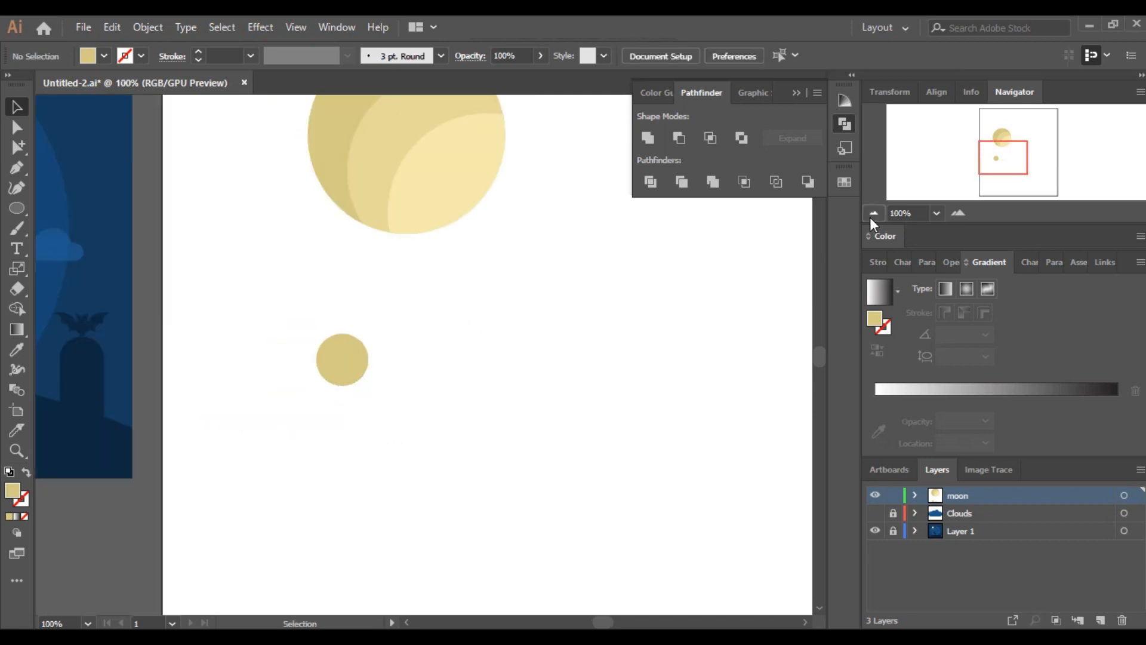
left_click(873, 213)
left_click_drag(430, 392, 429, 389)
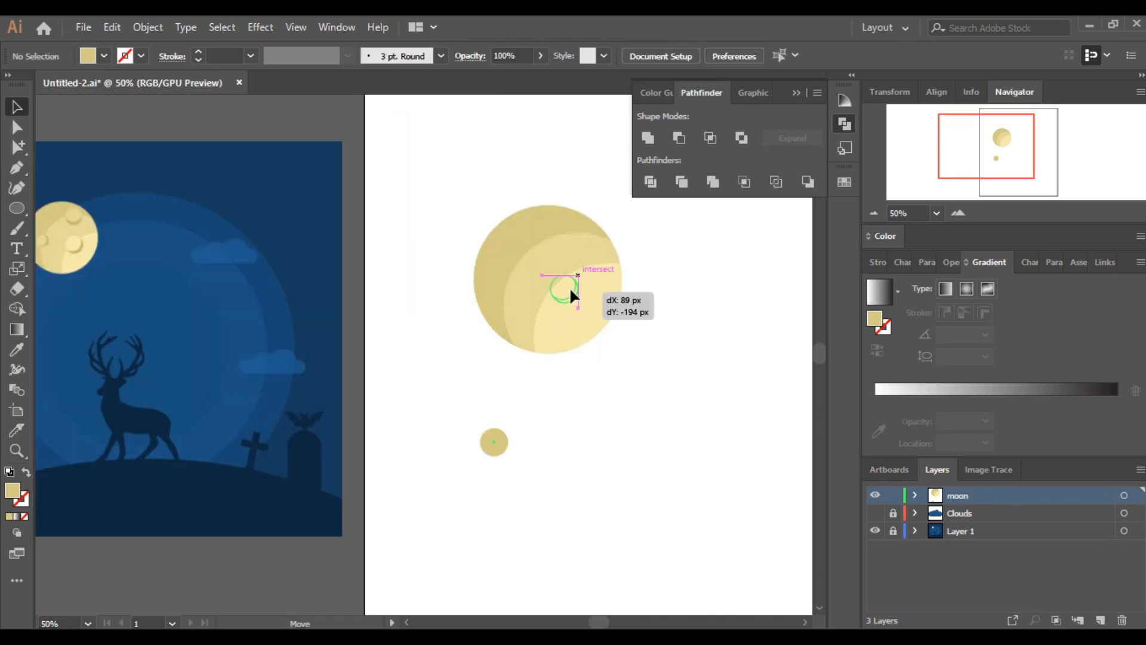
left_click_drag(570, 289, 517, 291)
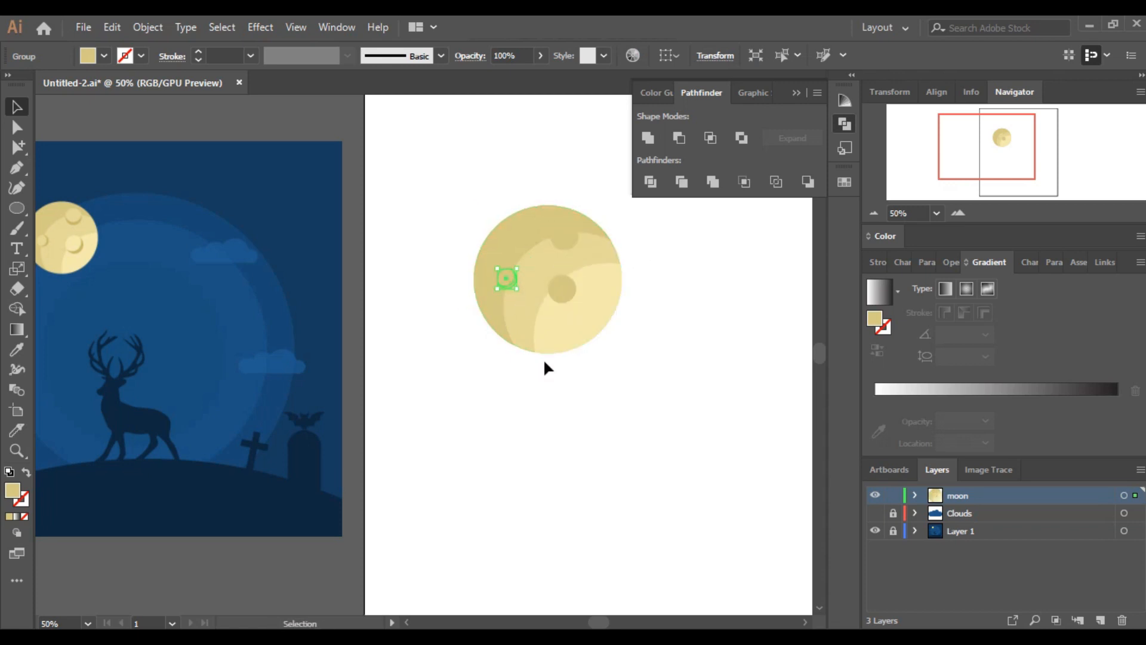
left_click(543, 358)
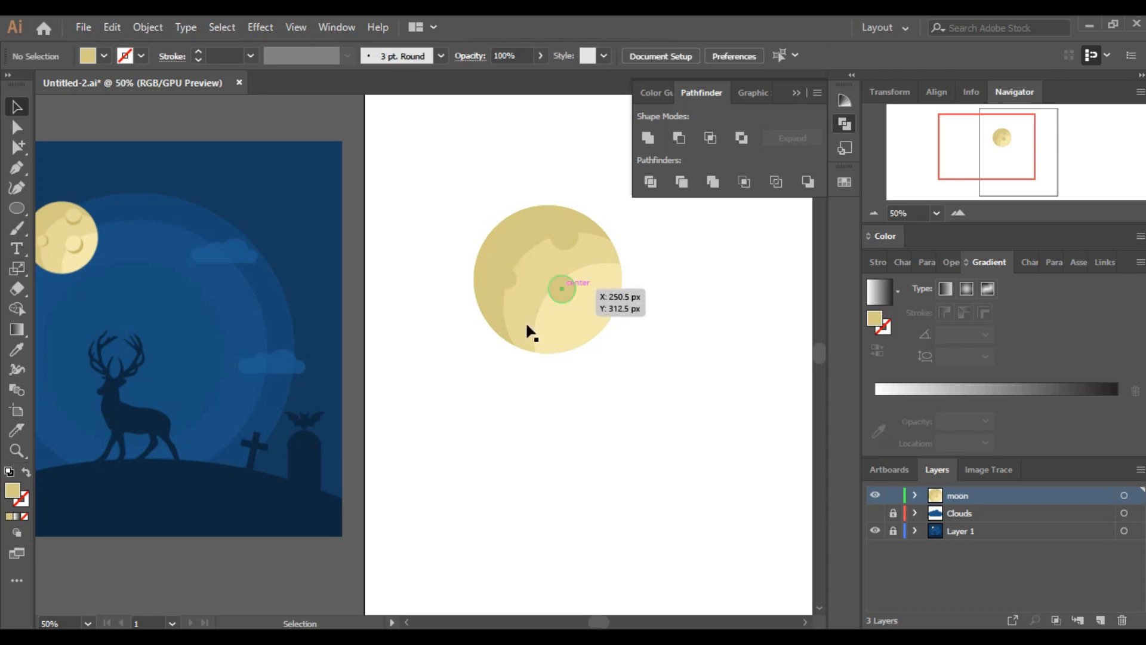
Recolor the circle of the central crater with the lightest yellow sampled from the moon
double_click(562, 289)
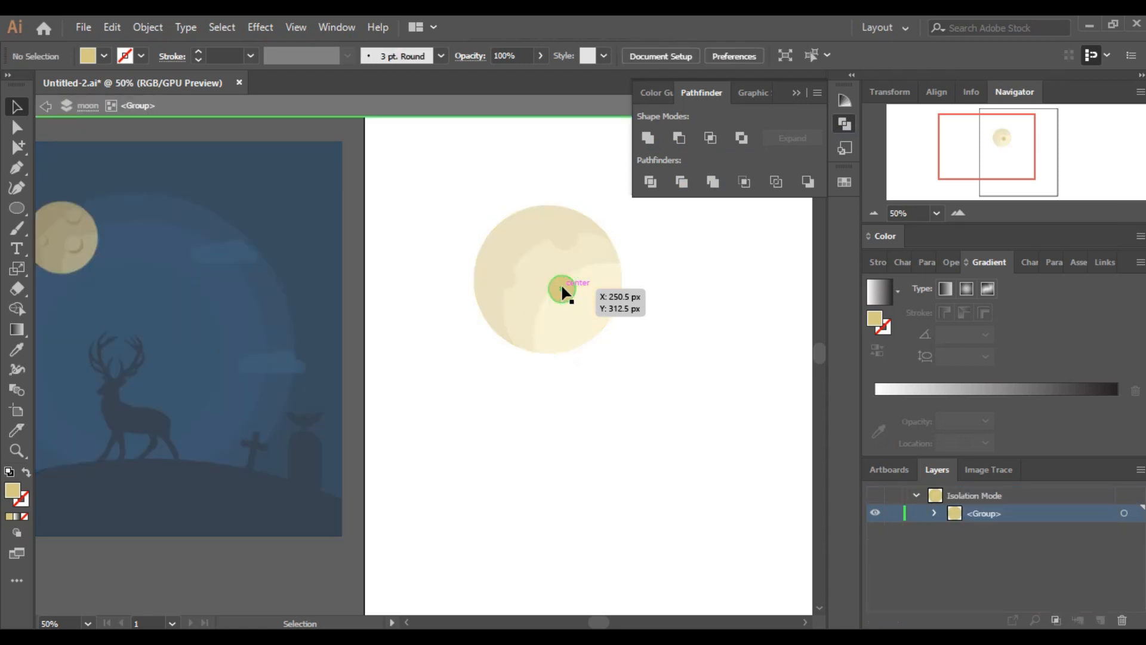
left_click(16, 349)
left_click(590, 316)
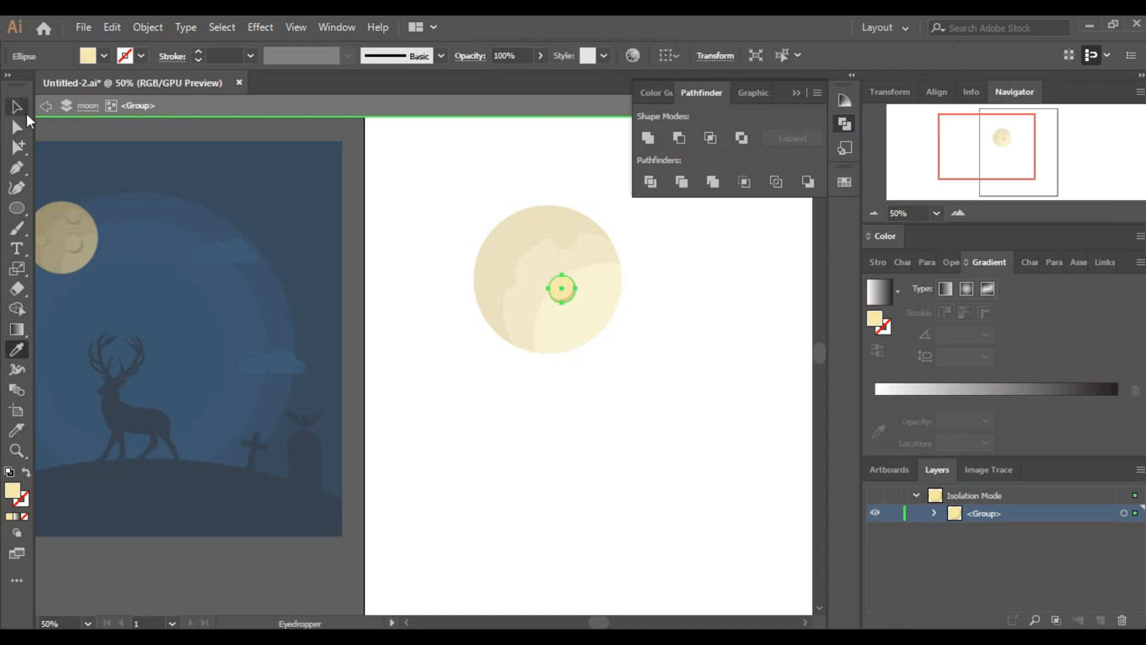
left_click(27, 113)
left_click(577, 365)
double_click(577, 364)
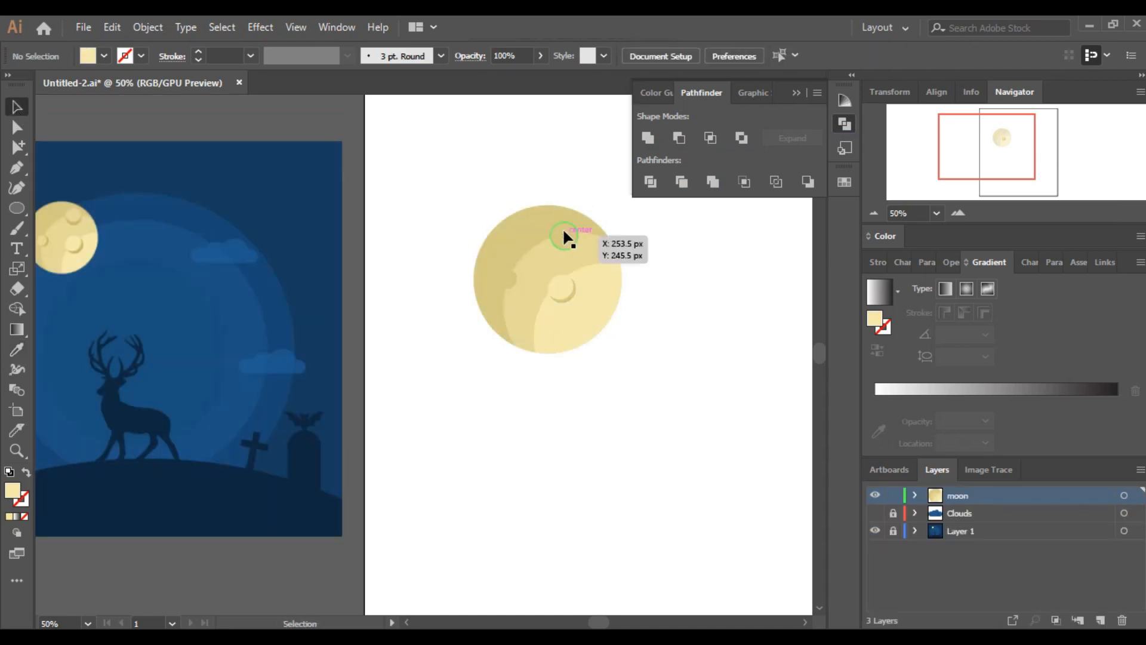
Recolor the circle of the upper crater with the middle yellow sampled from the moon
double_click(566, 237)
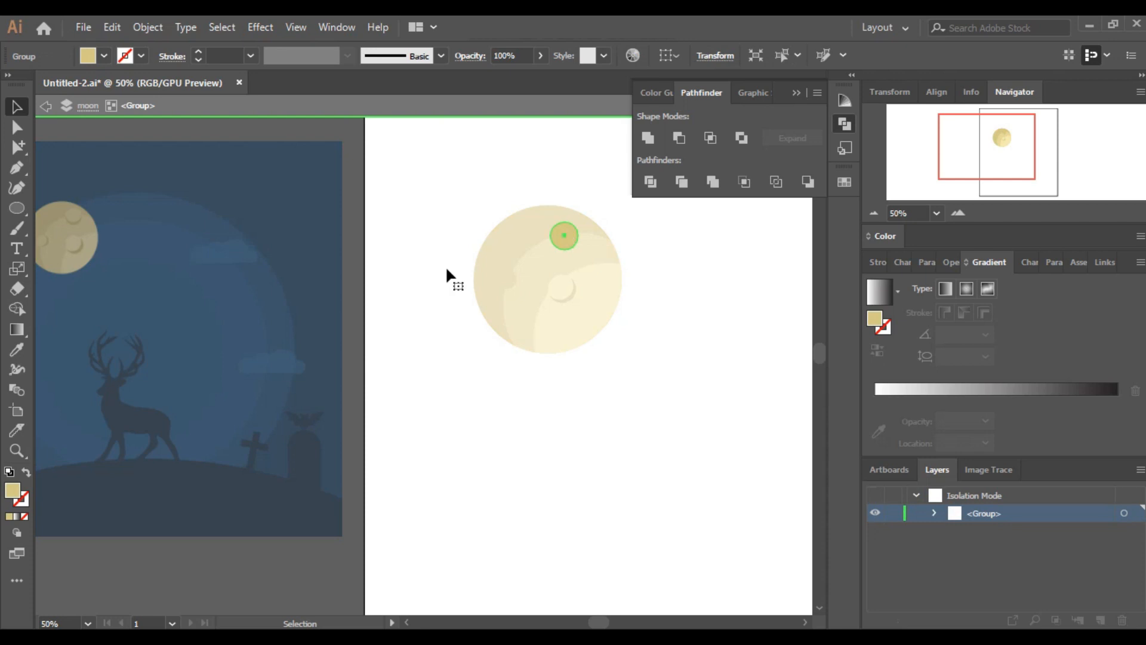
left_click(15, 349)
left_click(577, 254)
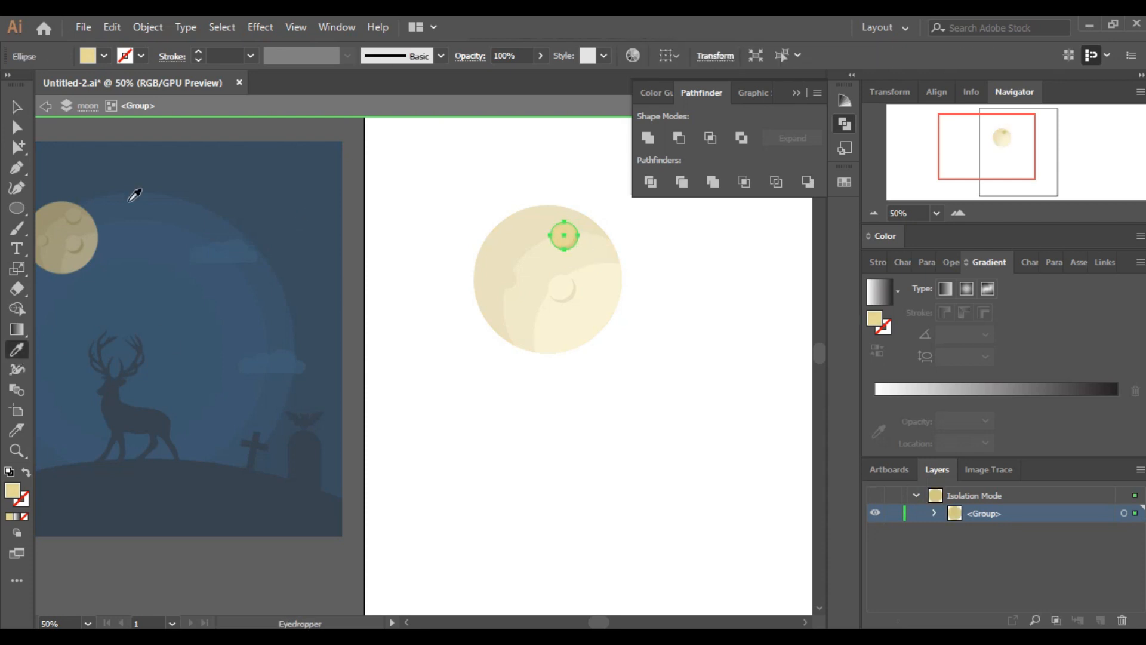
left_click(17, 107)
double_click(531, 373)
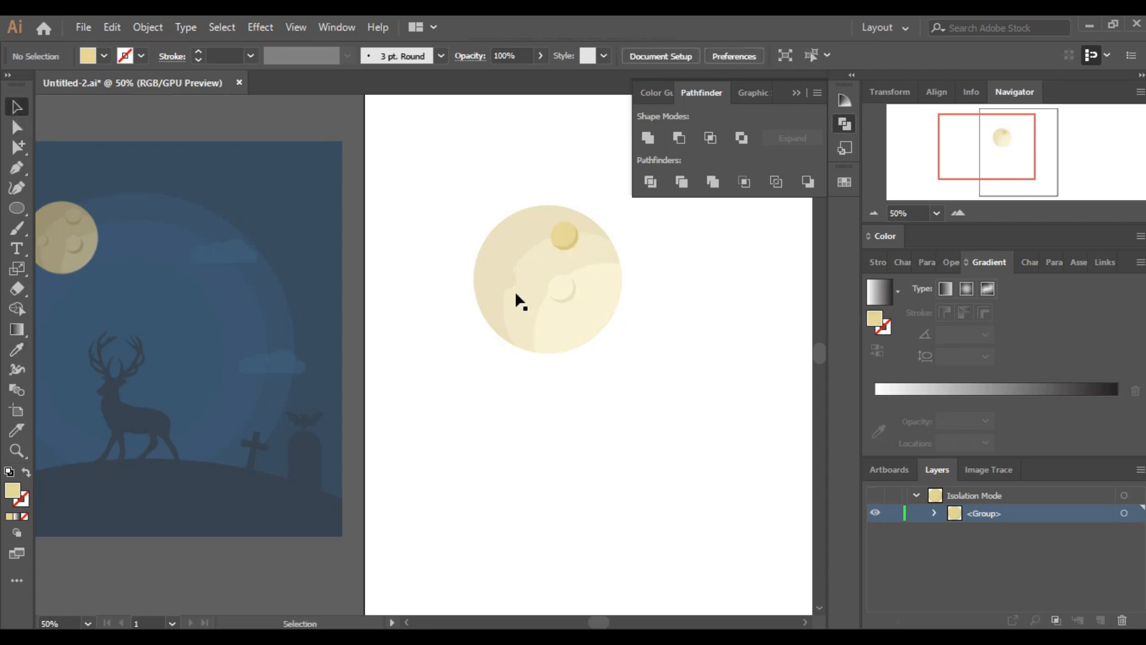
Recolor the circle of the small left crater with the moon's middle yellow
double_click(507, 278)
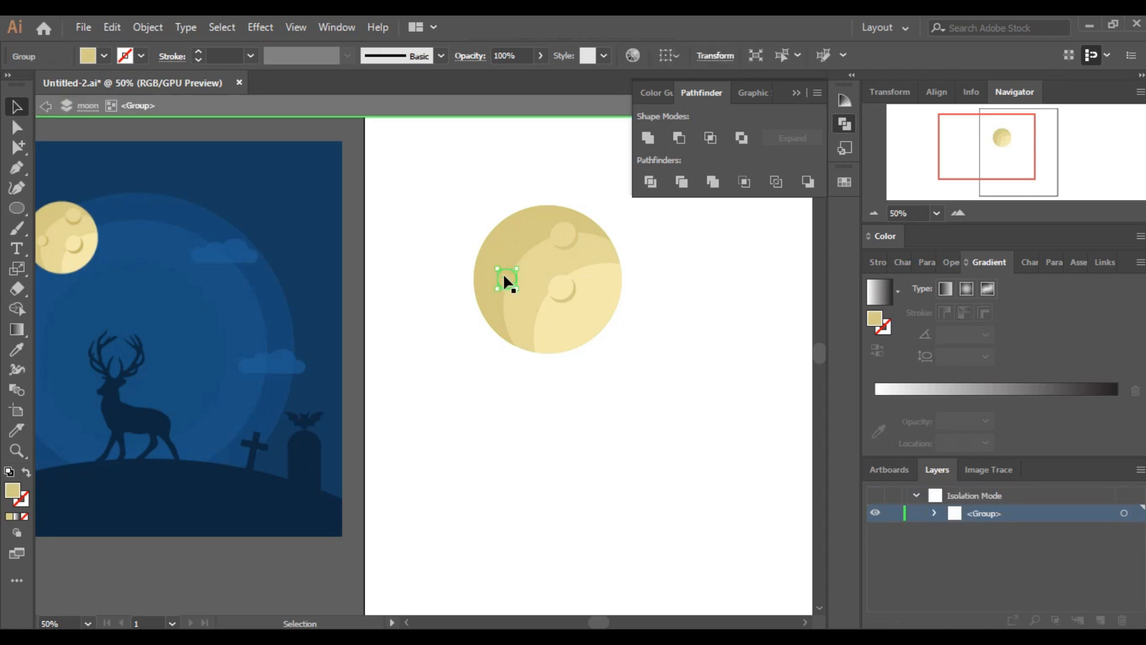
left_click(24, 347)
left_click(536, 251)
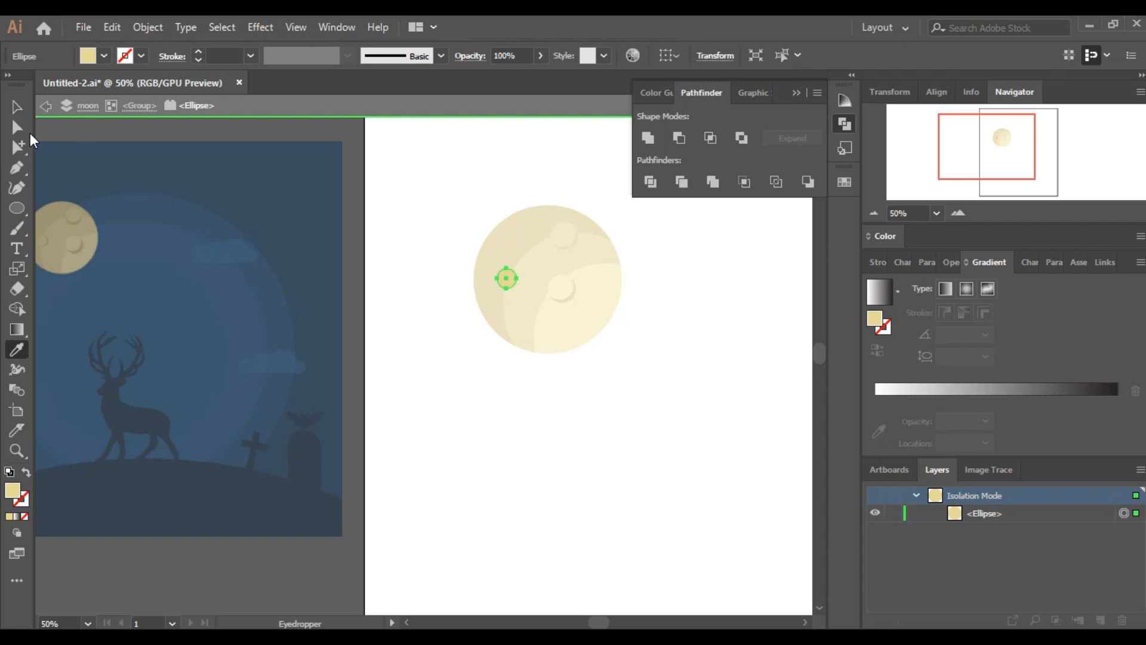
left_click(15, 113)
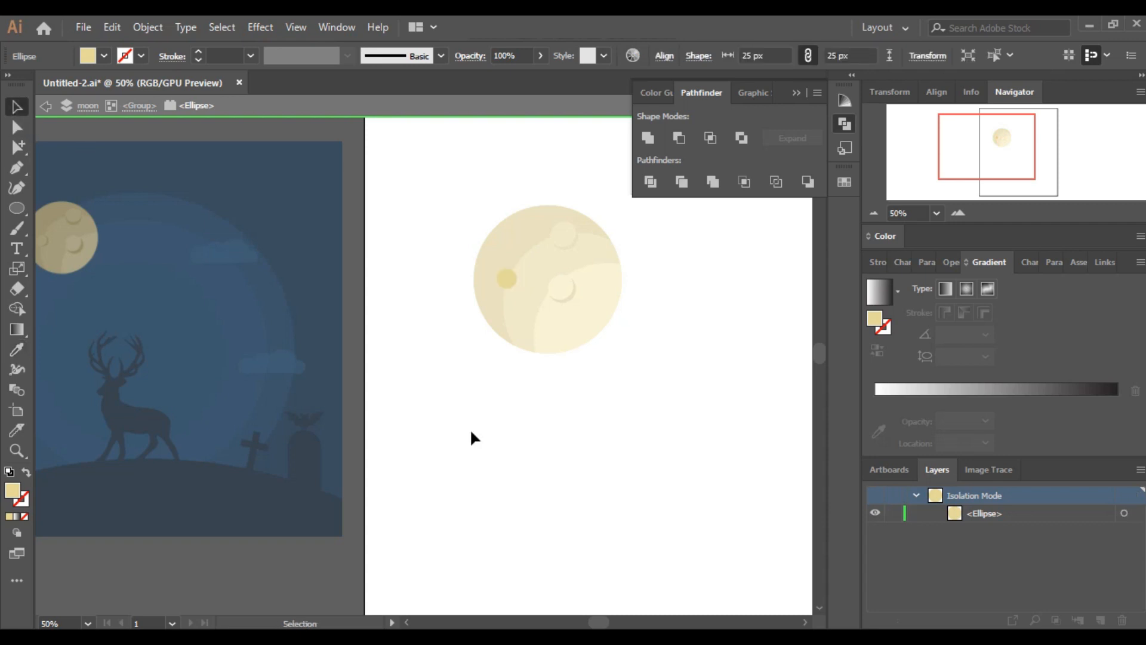
double_click(470, 428)
Enlarge the moon's central crater slightly and nudge it up and to the left
left_click(958, 213)
left_click(958, 212)
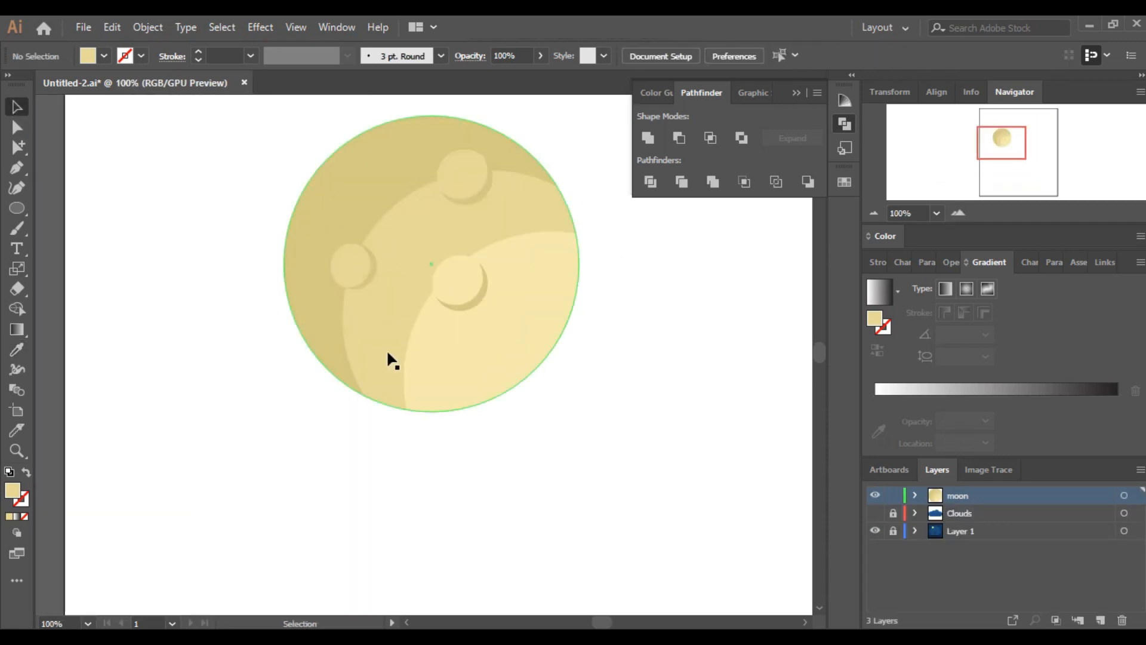
left_click(474, 301)
left_click_drag(487, 311, 500, 322)
key("Up")
key("Up")
key("Up")
key("Left")
key("Left")
key("Left")
key("Left")
left_click(575, 416)
Lock and hide the moon layer
left_click(884, 214)
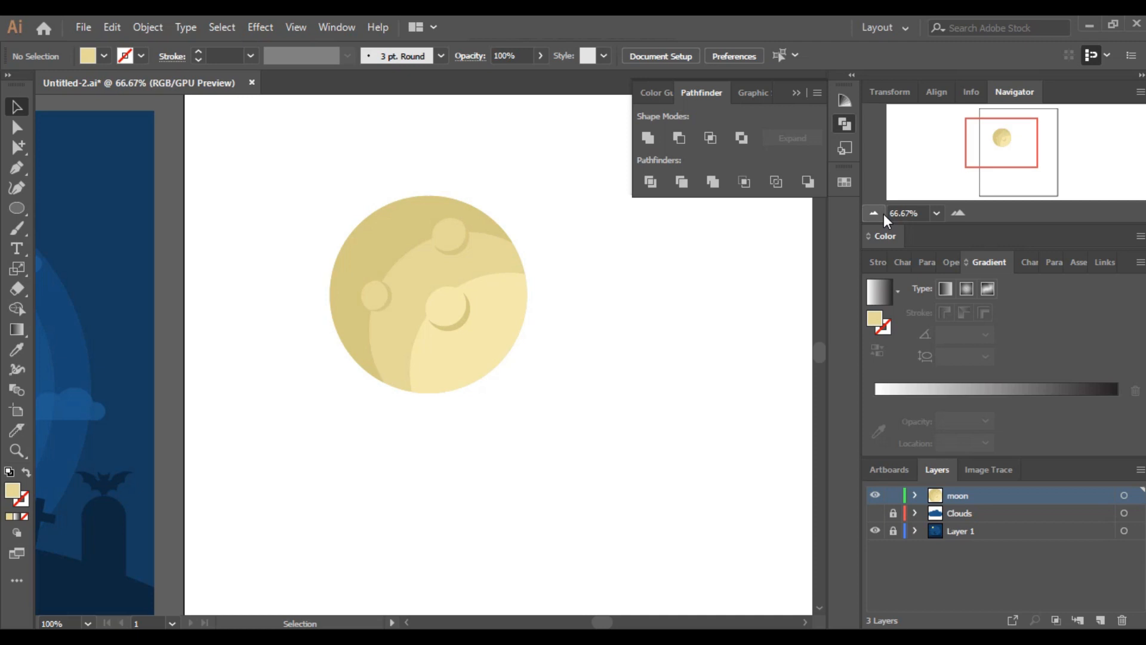
left_click(883, 214)
left_click(883, 213)
left_click(883, 213)
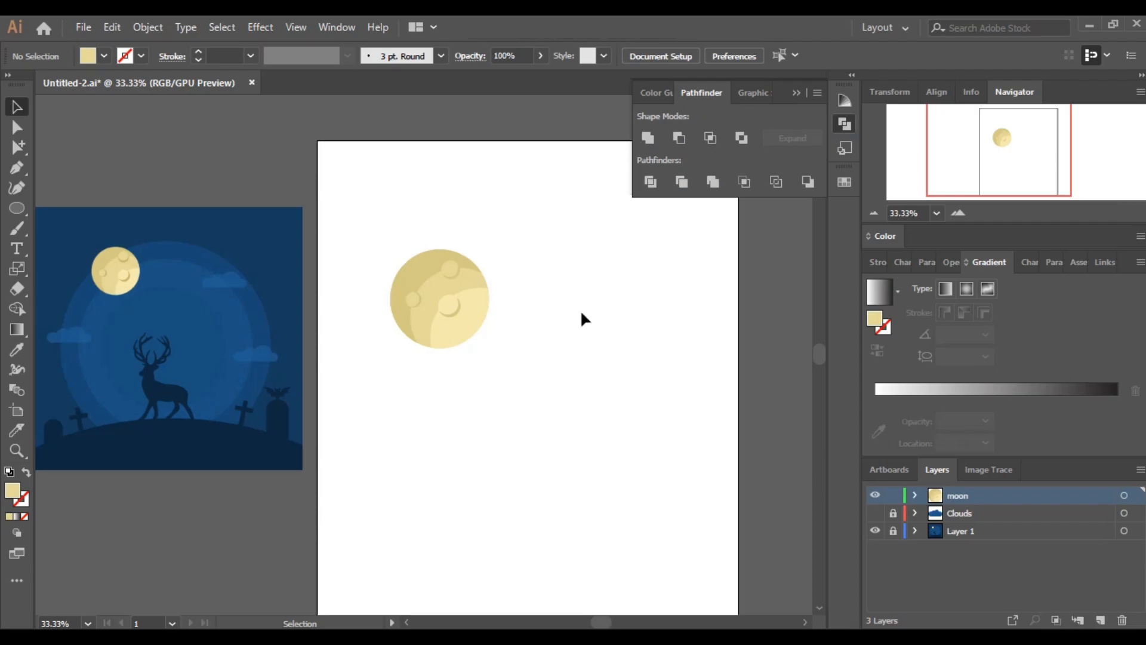
left_click(893, 495)
left_click(876, 496)
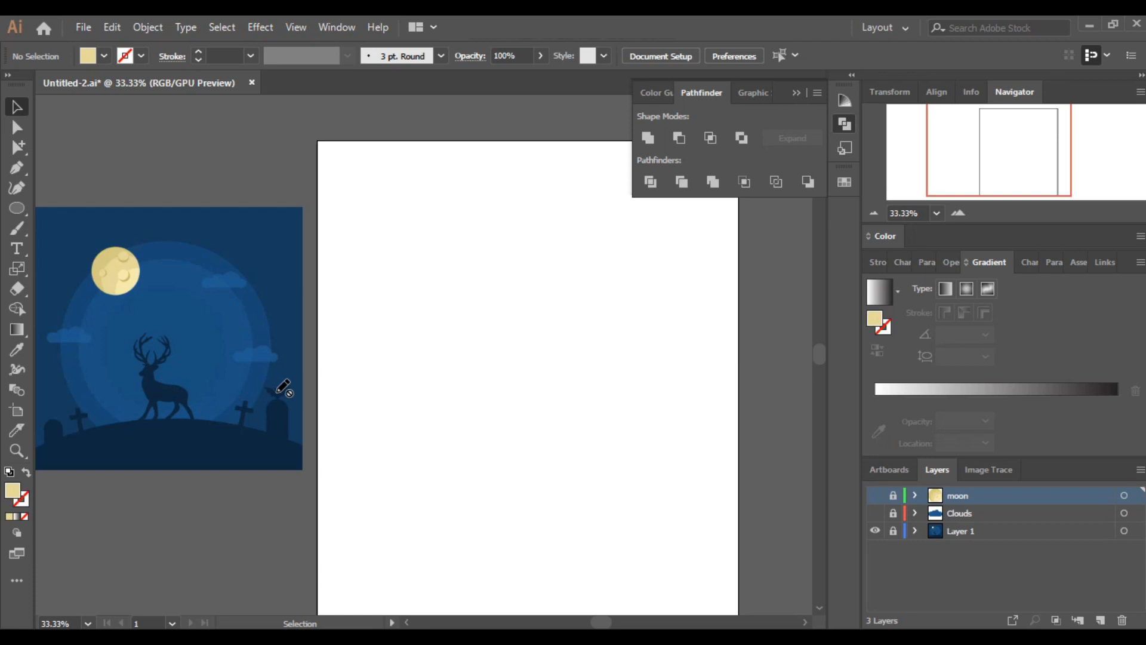
Create a new layer named deer&bat above the moon layer
left_click(1101, 620)
double_click(959, 493)
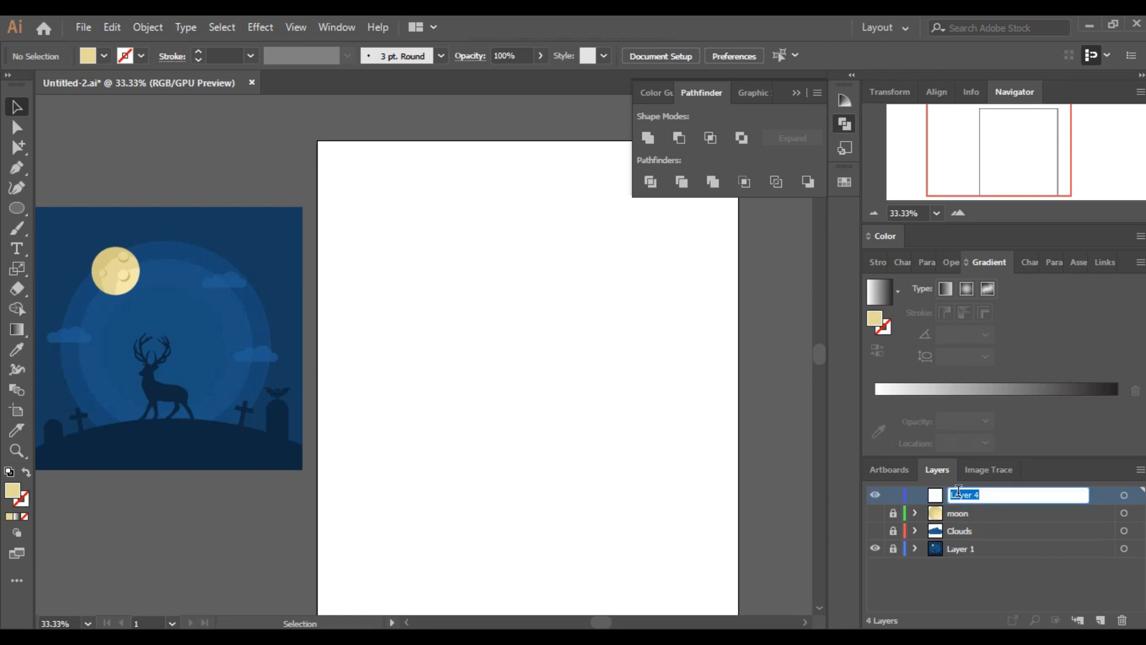
type("deer&bat")
key("Return")
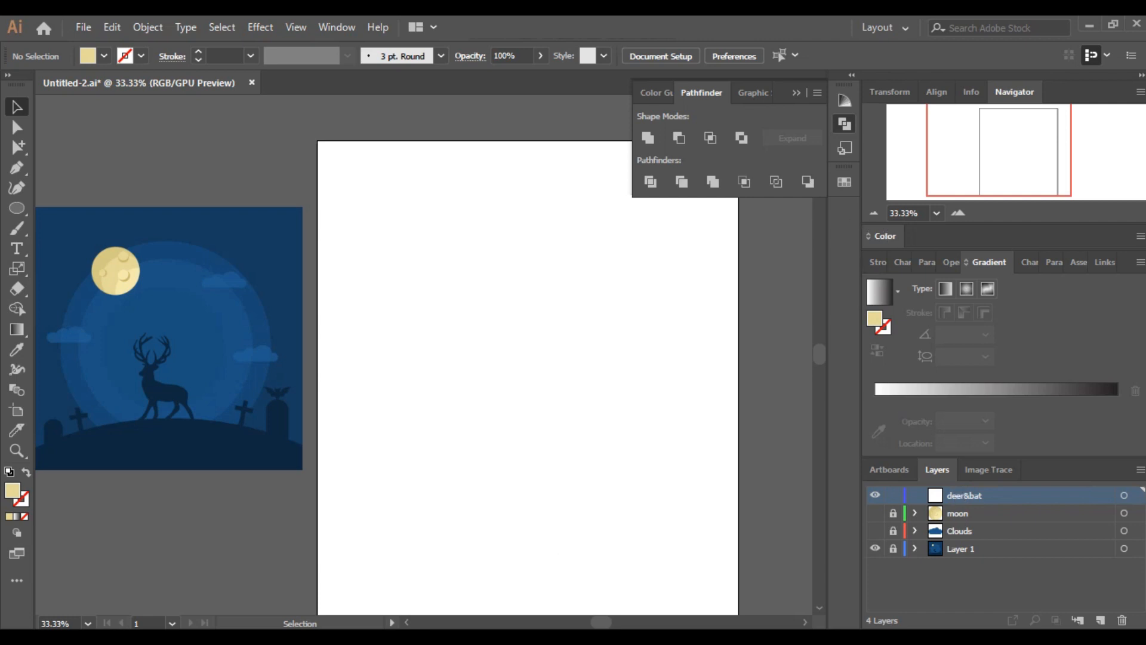
Switch to File Explorer and check the Deer and Bat image files in the Illustration folder
key("alt+Tab")
left_click(364, 297)
left_click(229, 280)
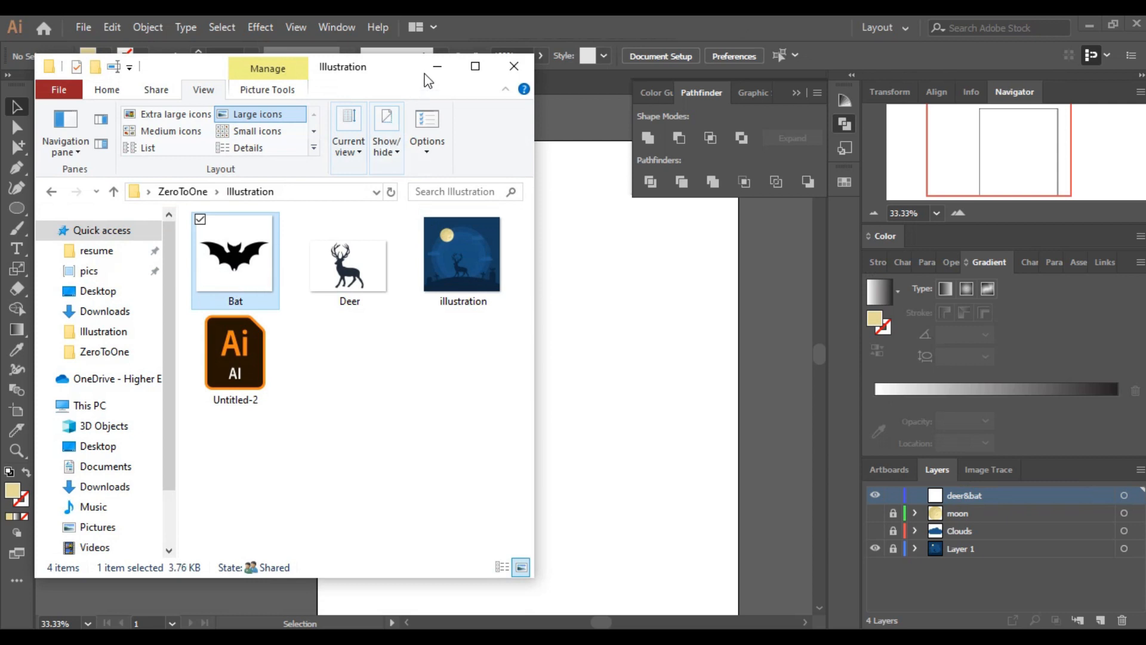
left_click(549, 442)
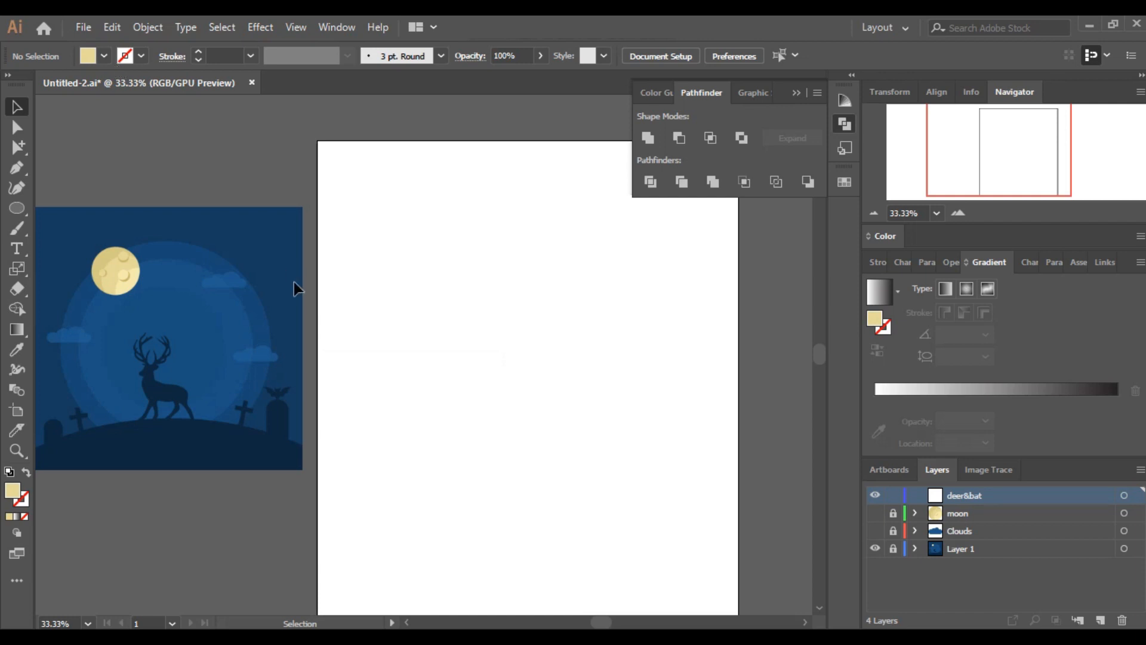
Place the Bat and Deer images on the deer&bat layer, with the deer shifted aside at the artboard's right edge
left_click(85, 28)
left_click(154, 301)
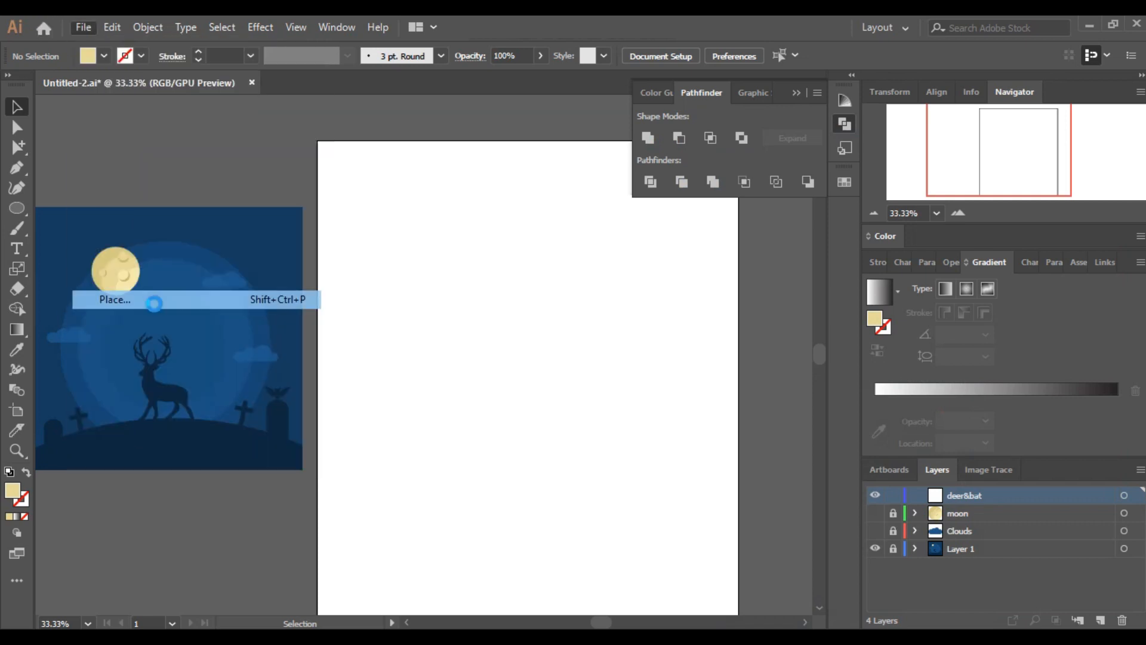
left_click(212, 182)
left_click(274, 172, "ctrl")
left_click(434, 470)
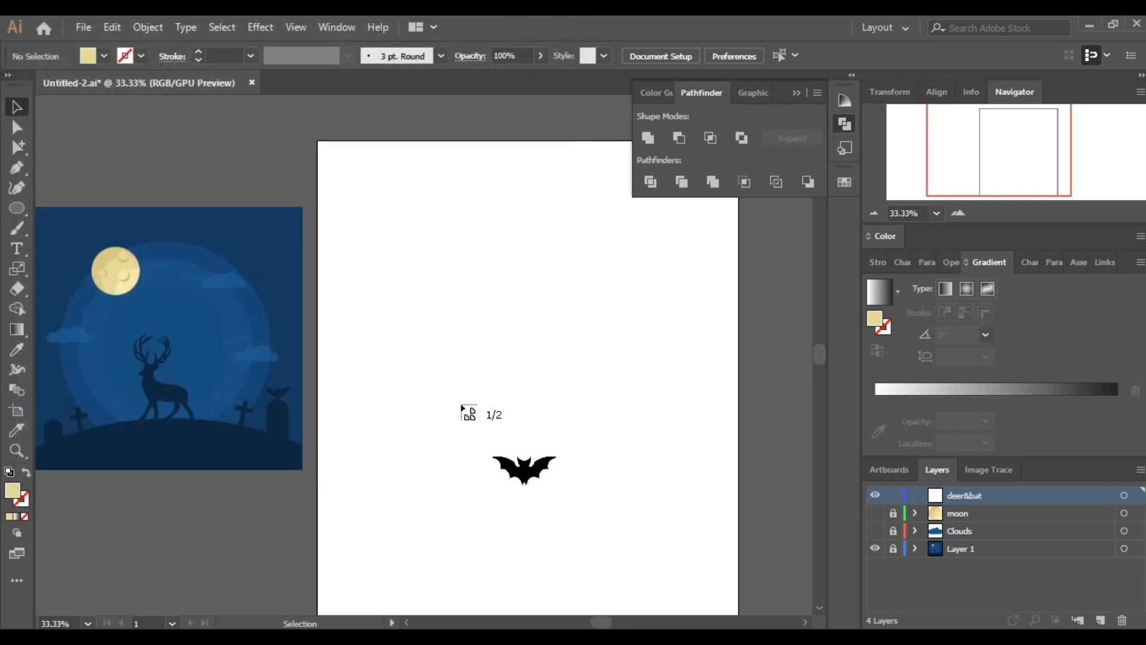
left_click(478, 331)
left_click(594, 333)
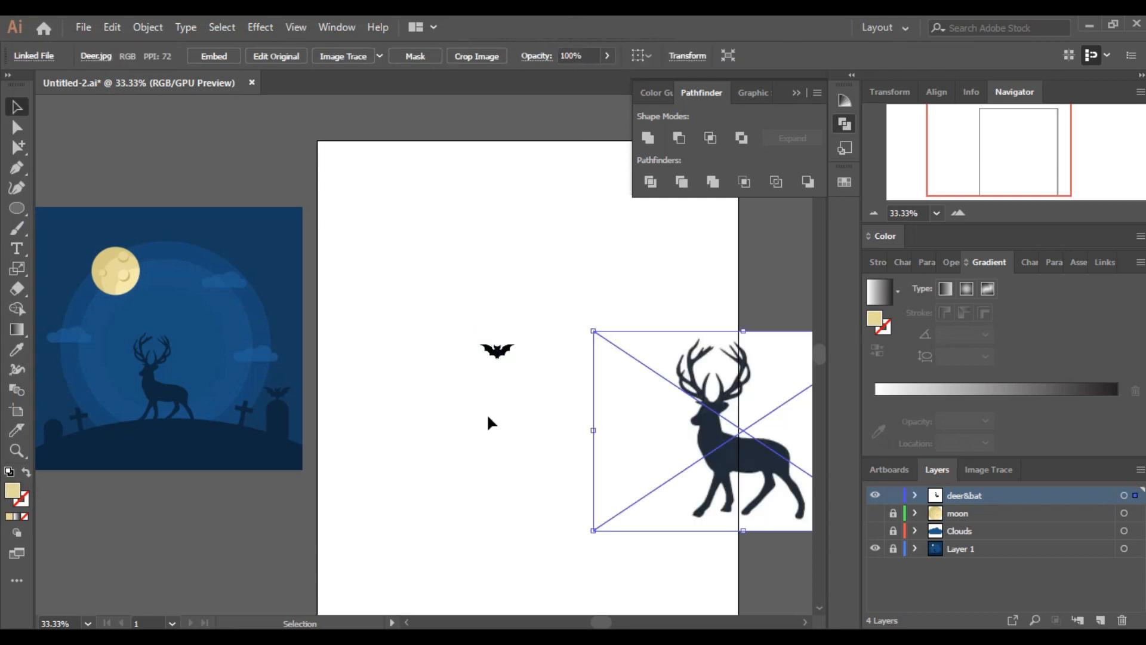
left_click_drag(698, 399, 686, 335)
left_click(453, 417)
Move the bat image up and to the left and trace it with the Sketched Art preset
left_click(961, 213)
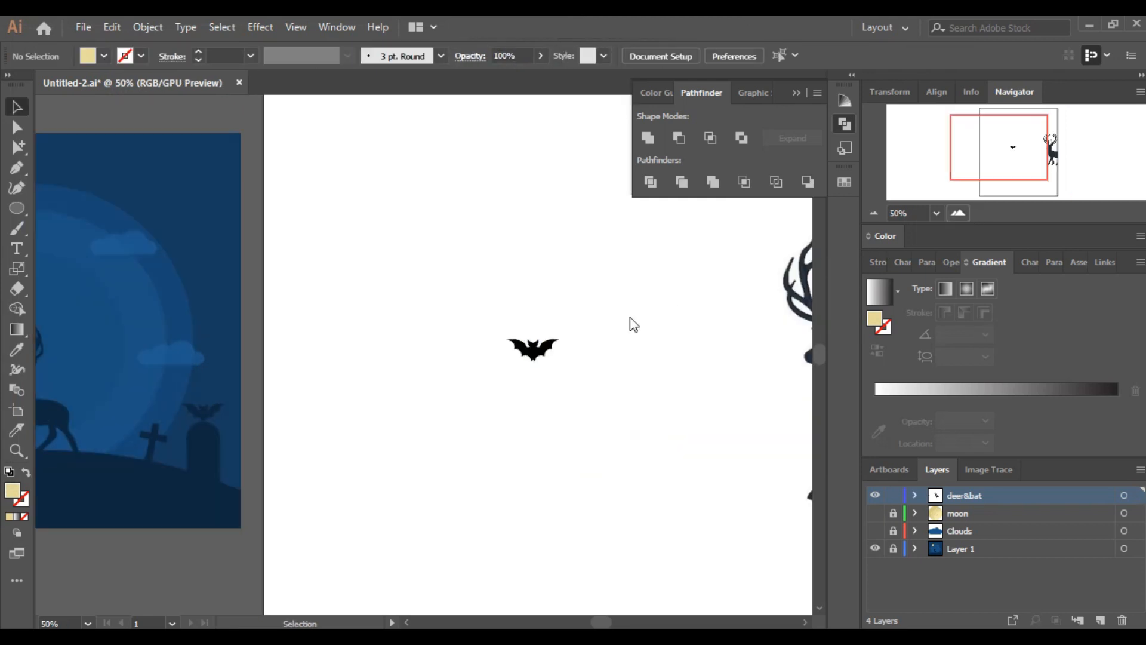
key("ctrl+plus")
left_click_drag(587, 361, 455, 302)
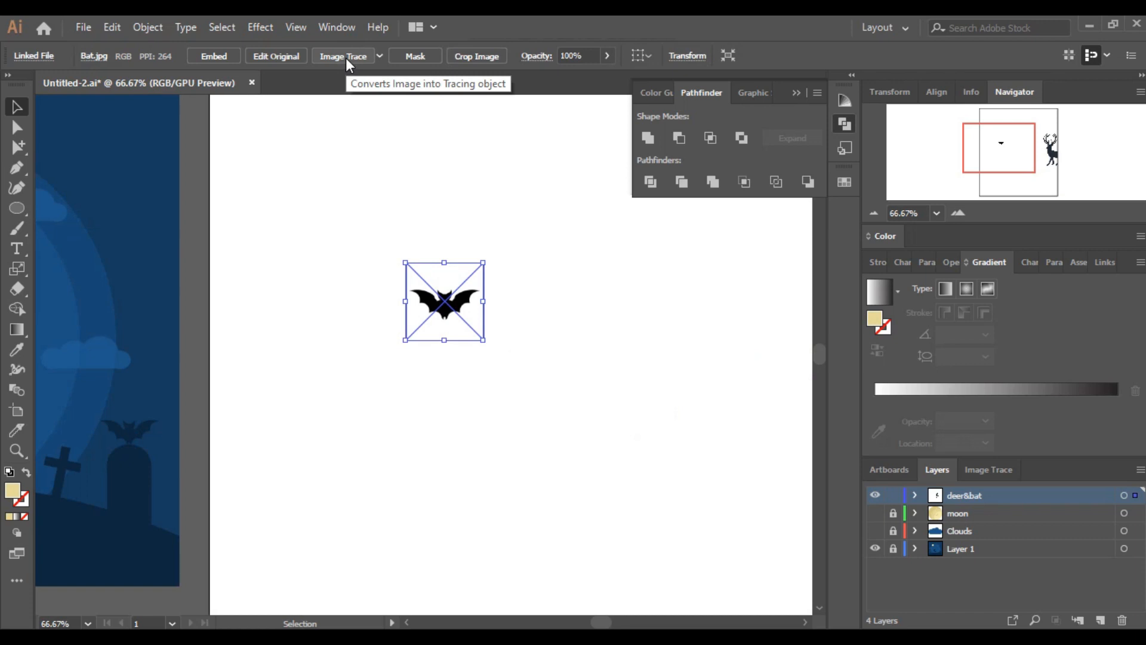
left_click(338, 29)
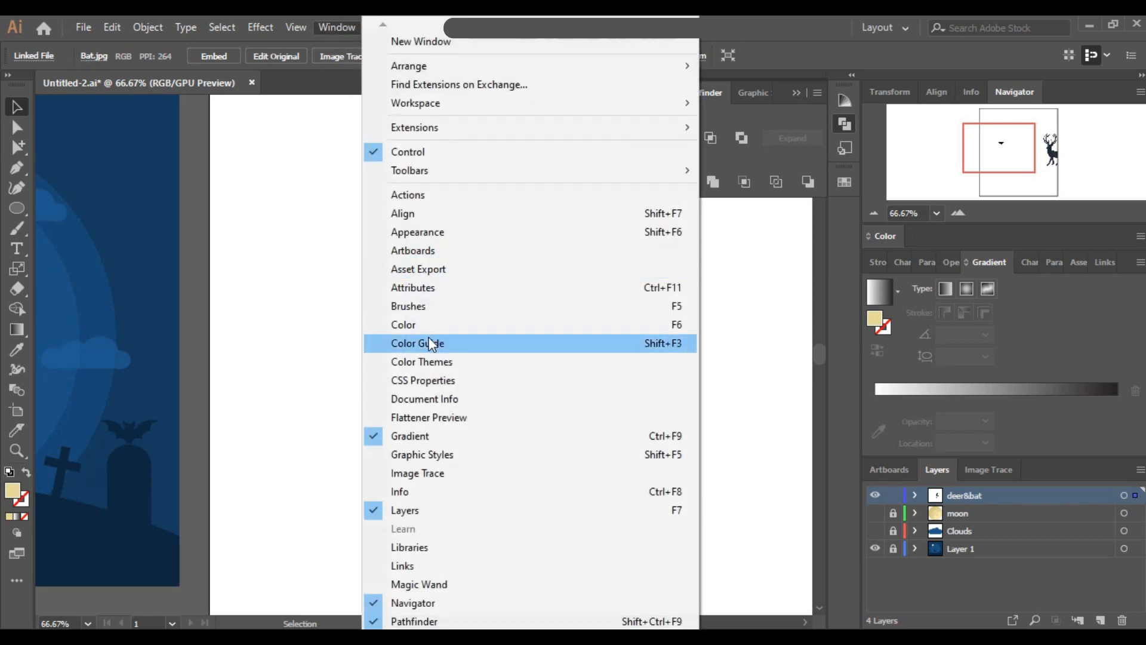
left_click(430, 472)
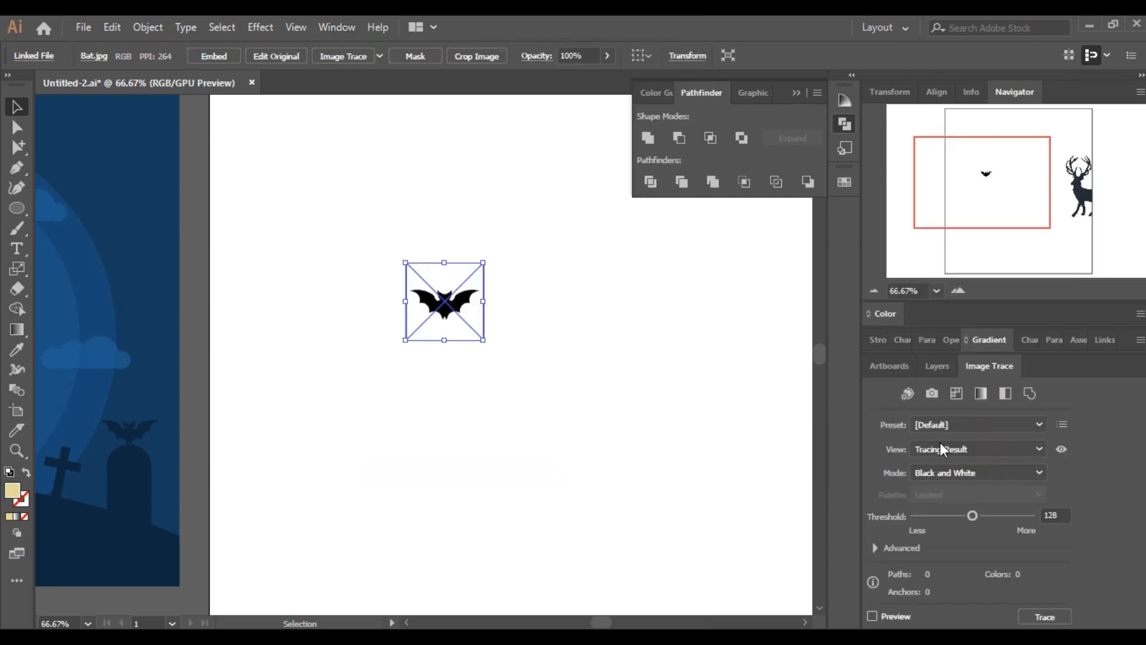
left_click(874, 616)
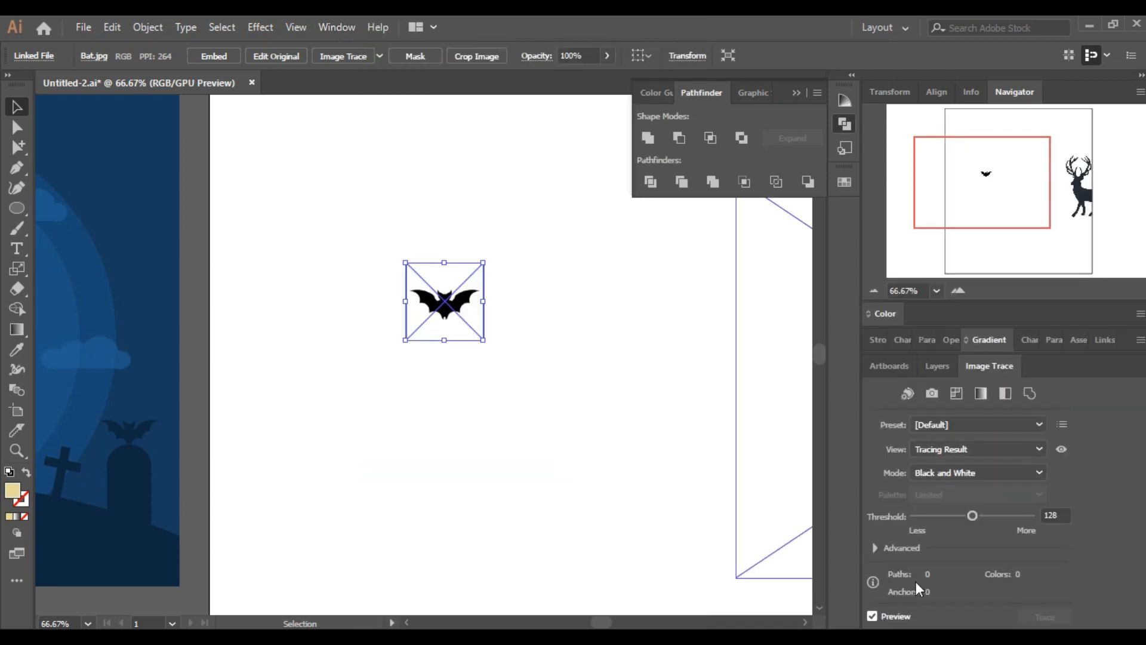
left_click(1005, 424)
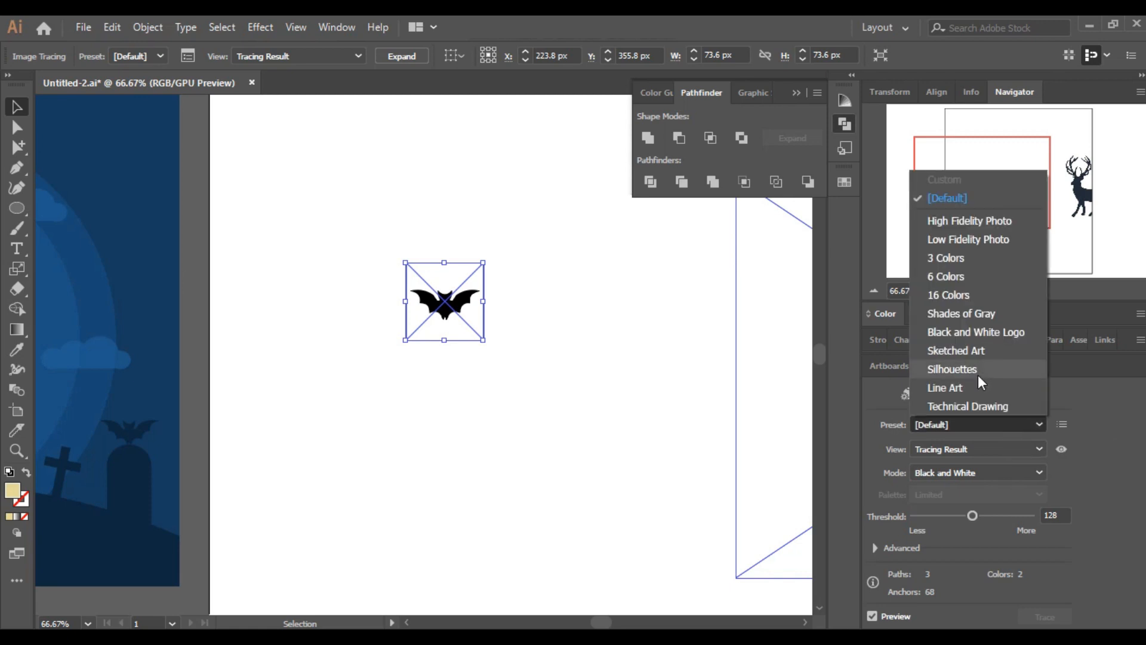
left_click(972, 352)
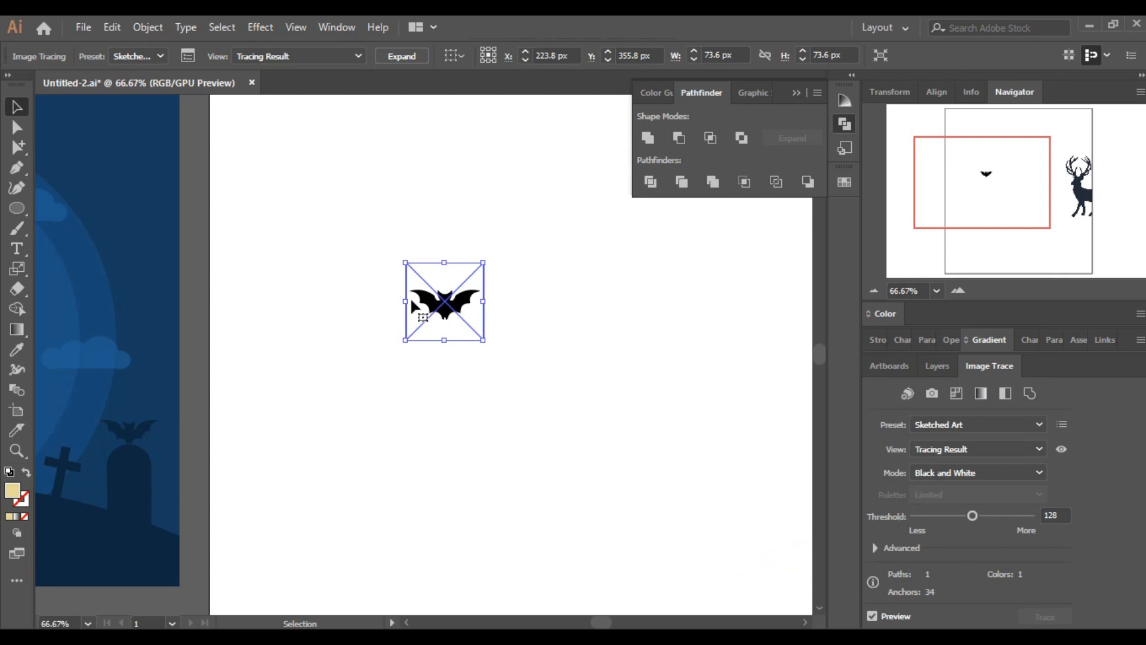
Expand the traced bat into vector shapes and move it slightly to the left
left_click(153, 27)
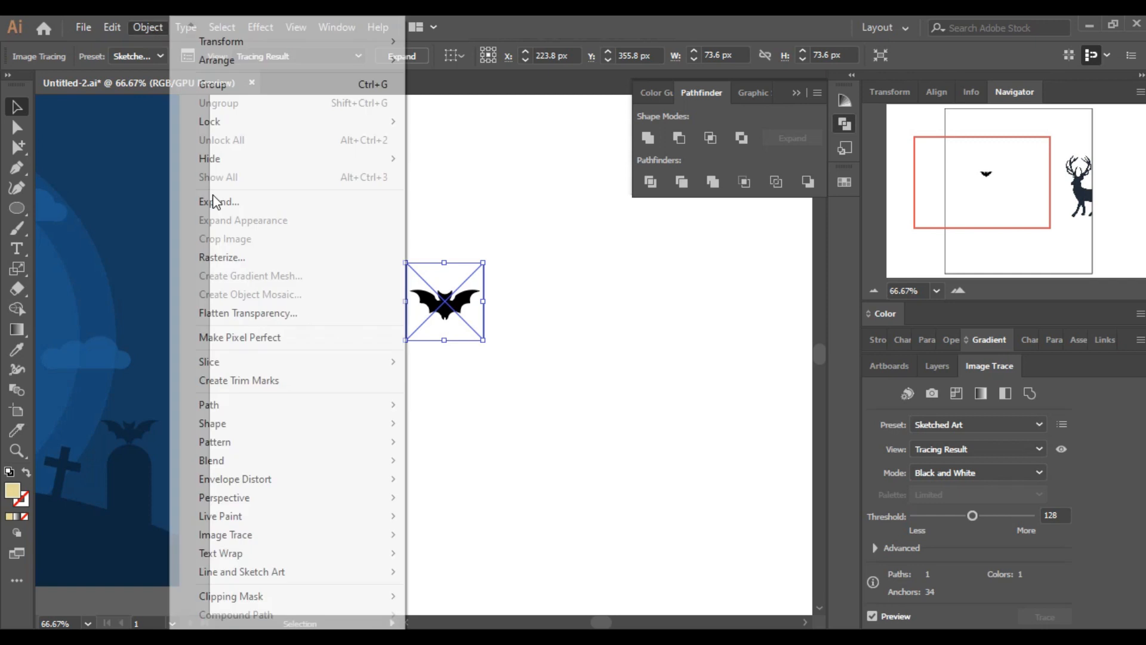
left_click(217, 202)
left_click(554, 427)
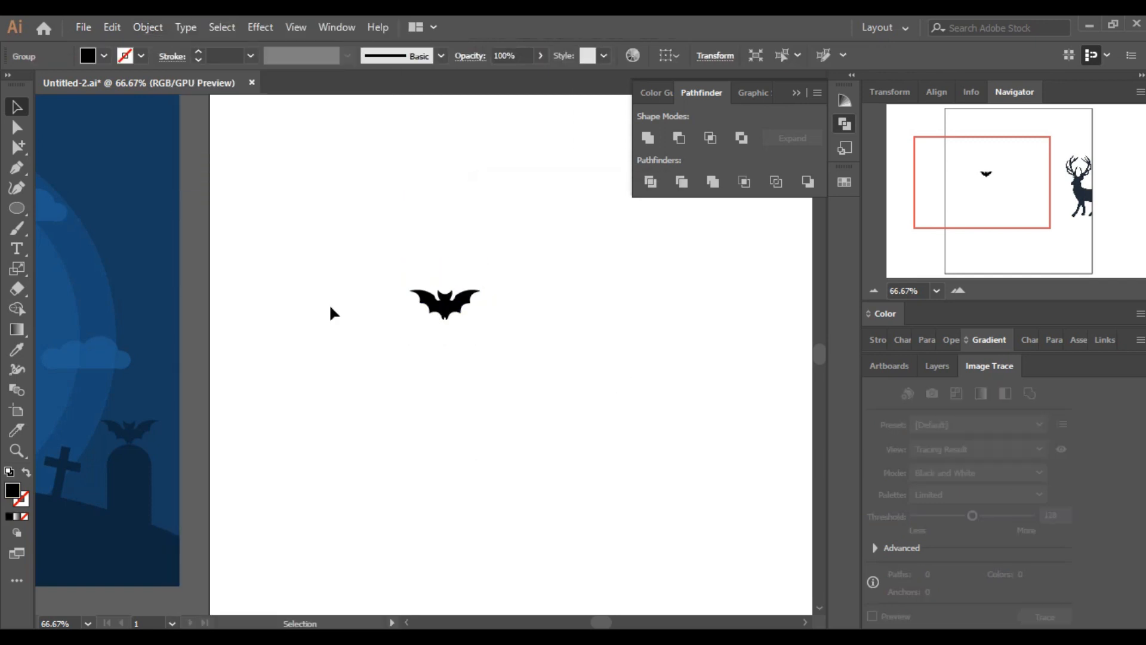
left_click_drag(446, 308, 399, 307)
Move the deer image onto the artboard and trace it with the Sketched Art preset at a threshold of 145
left_click_drag(995, 207, 1055, 199)
left_click_drag(644, 309, 419, 349)
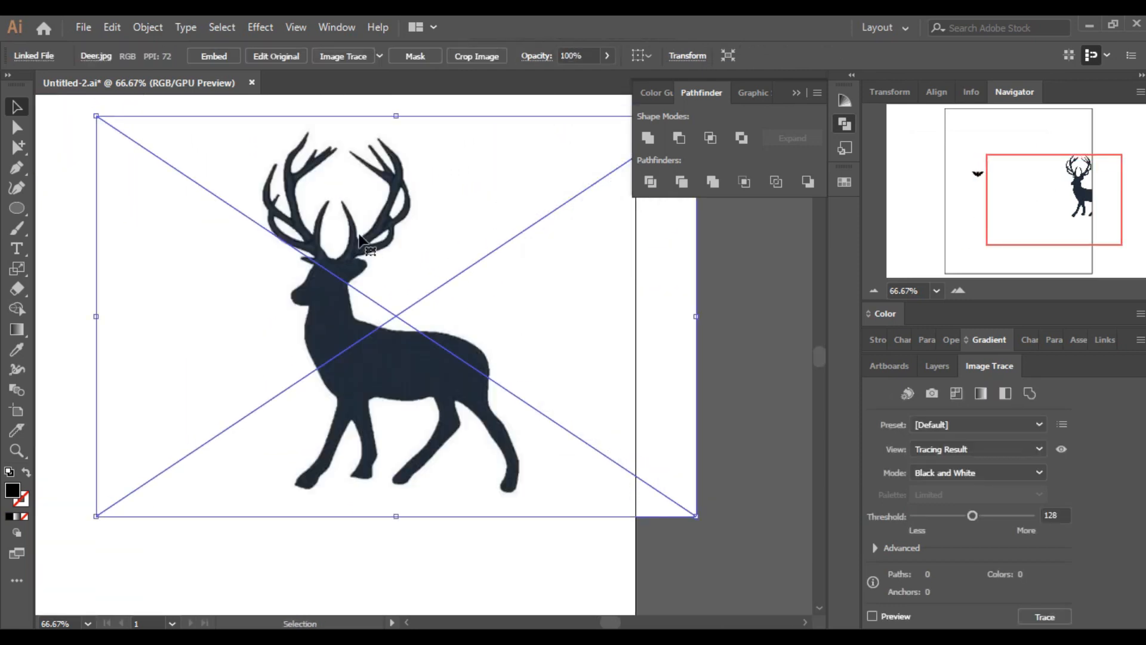
left_click(873, 616)
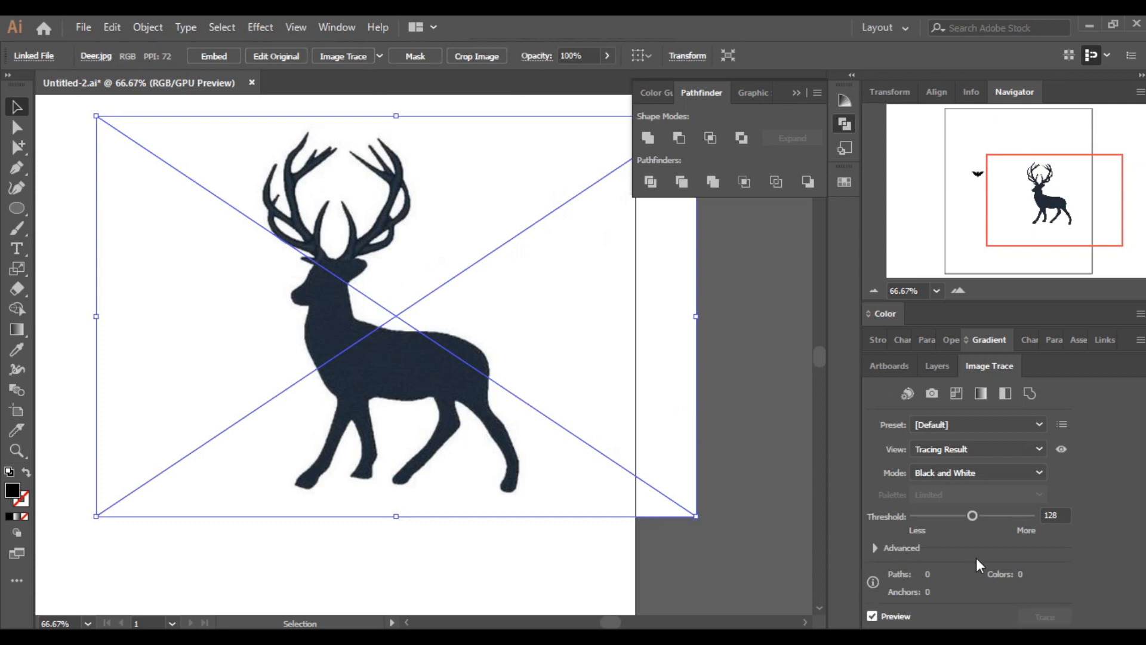
left_click(1025, 424)
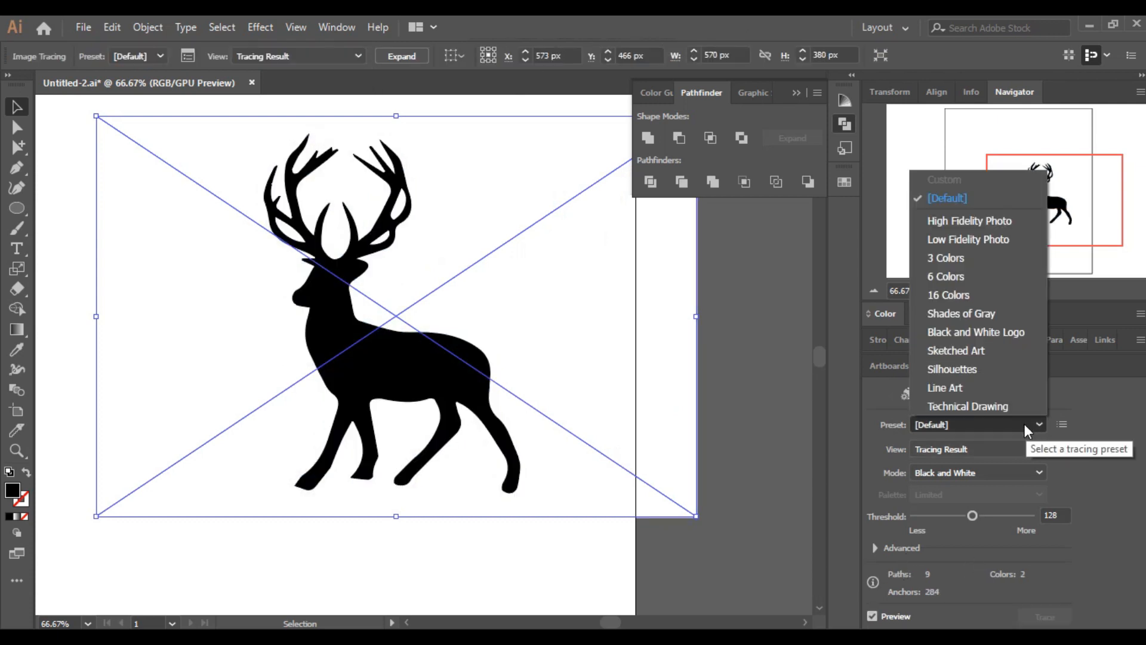
left_click(978, 350)
left_click_drag(973, 514, 980, 514)
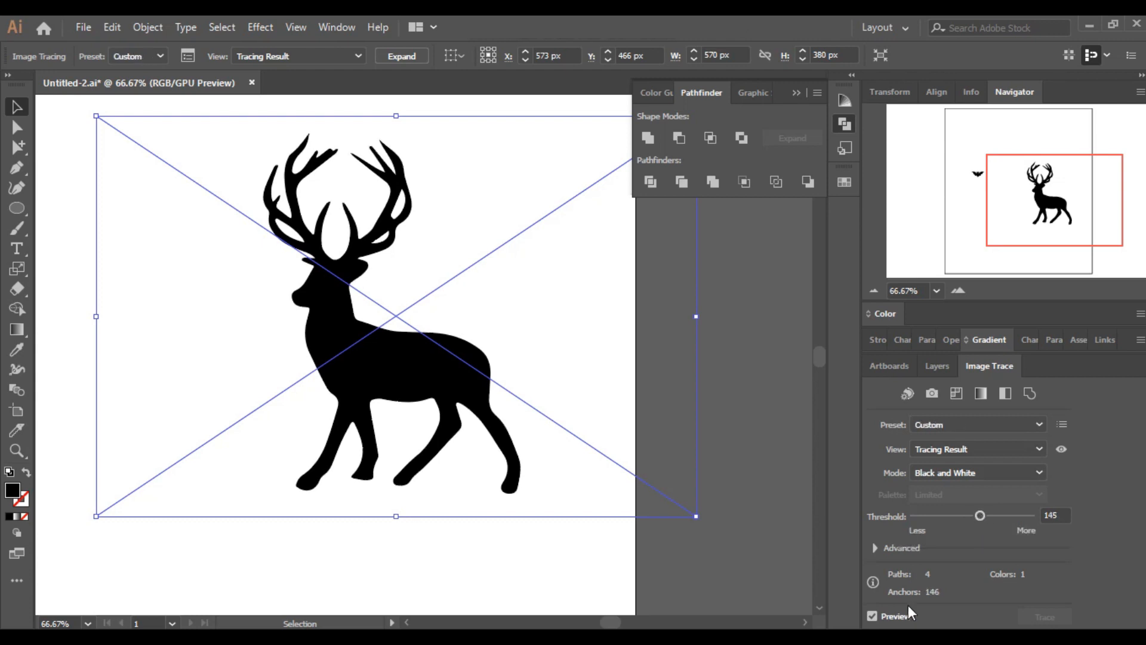
Expand the traced deer's object and fill into vector shapes and shift the silhouette to the right
left_click(146, 28)
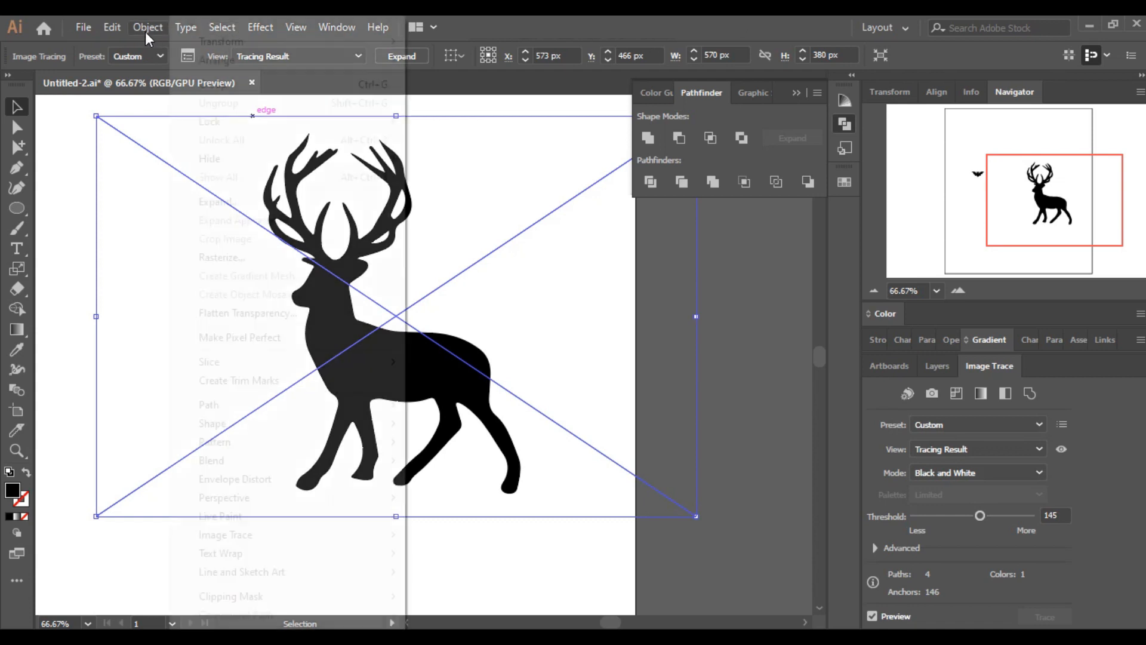
left_click(233, 202)
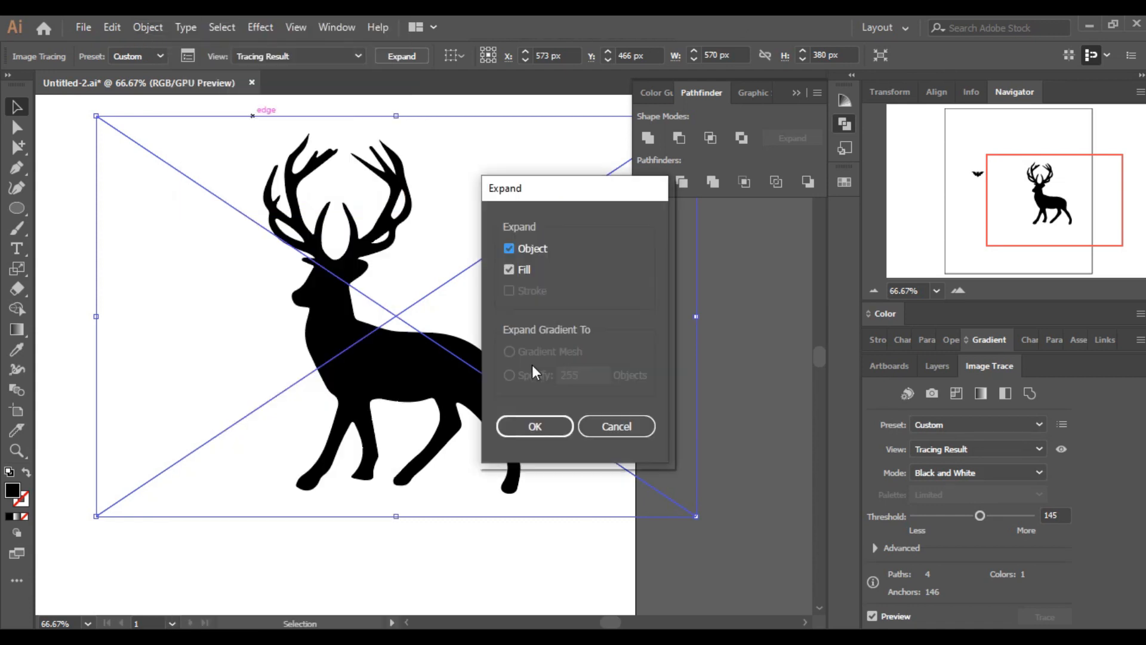
left_click(517, 431)
left_click_drag(374, 389, 601, 415)
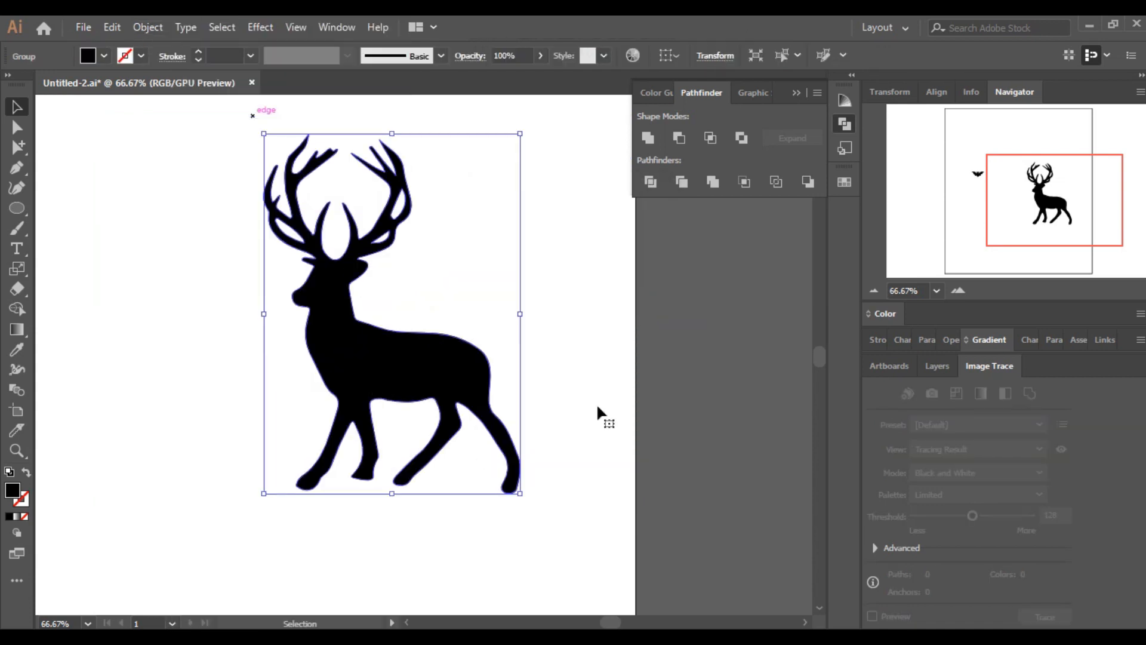
Move the deer fully onto the artboard, and enlarge the bat and position it beside the deer
left_click(873, 290)
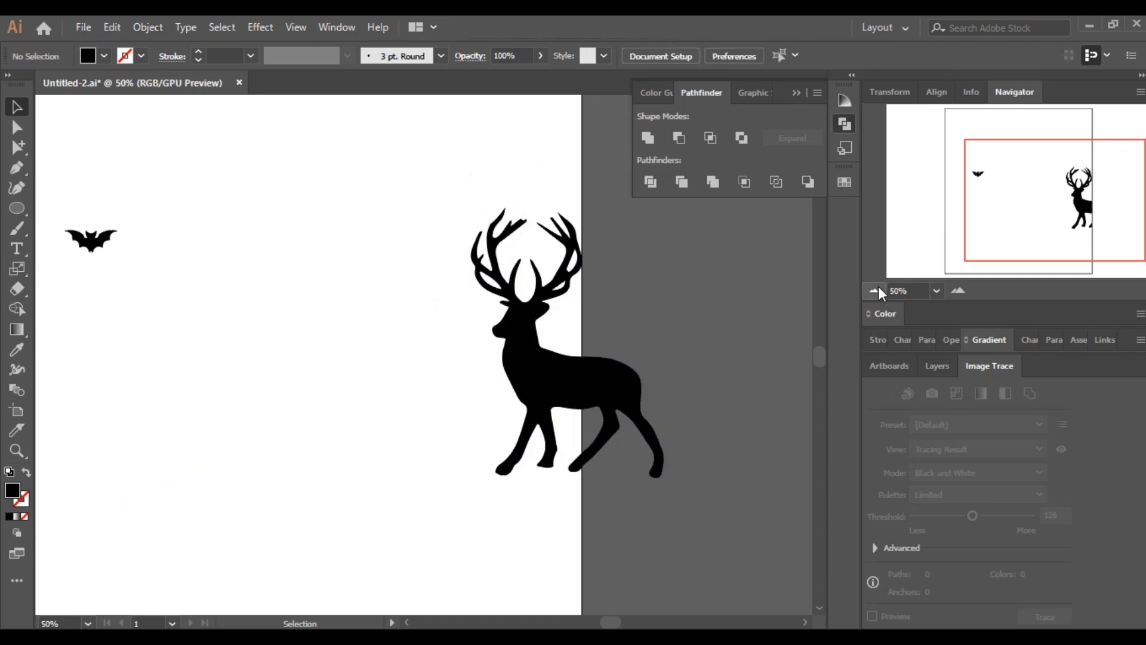
left_click_drag(540, 344, 361, 313)
left_click(95, 241)
left_click_drag(118, 253, 216, 306)
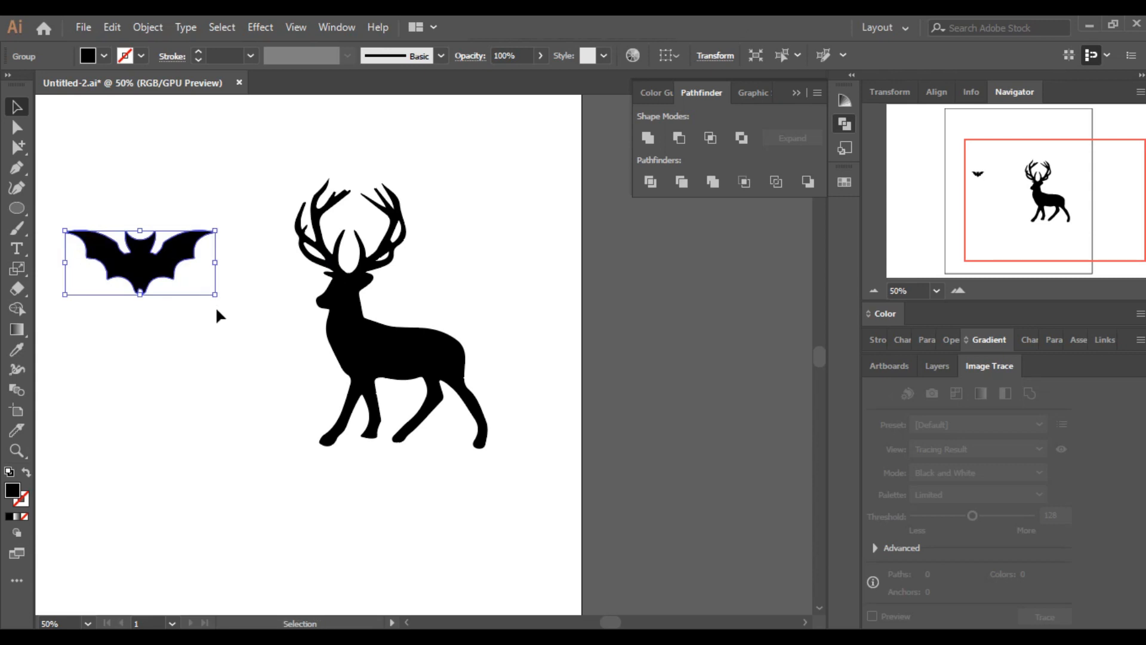
left_click(164, 284)
left_click_drag(144, 270, 167, 333)
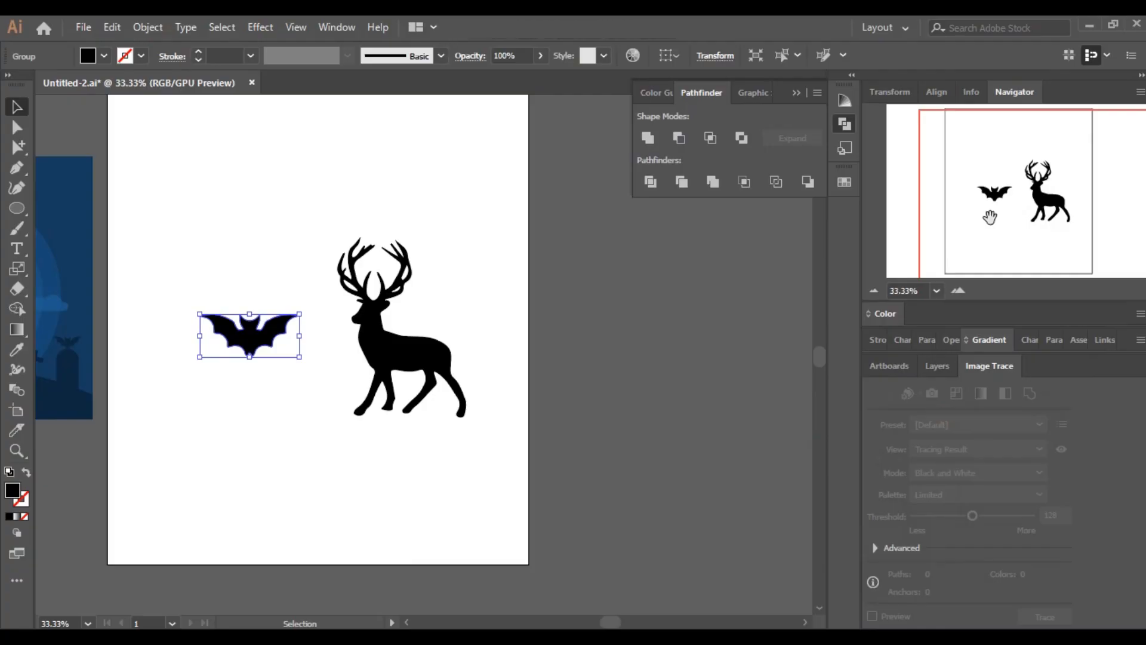
Lock and hide the deer&bat layer
left_click(952, 292)
left_click(874, 293)
left_click_drag(977, 231, 938, 216)
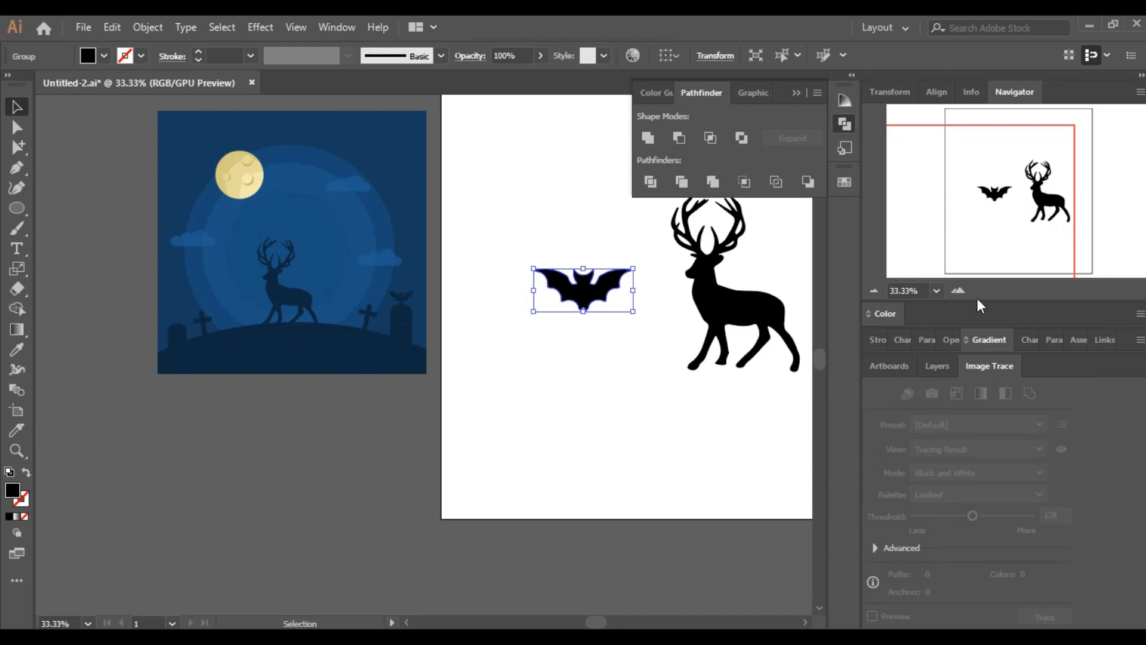
left_click(937, 369)
left_click(893, 496)
left_click(875, 495)
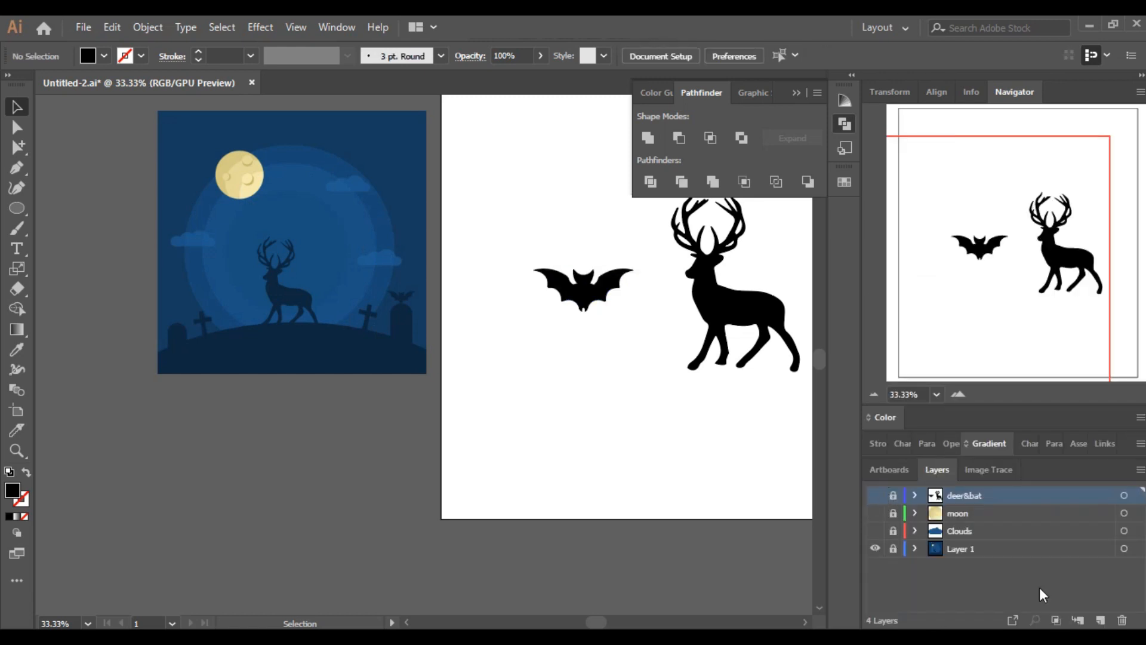
Create a new layer named graves above the deer&bat layer
left_click(1100, 620)
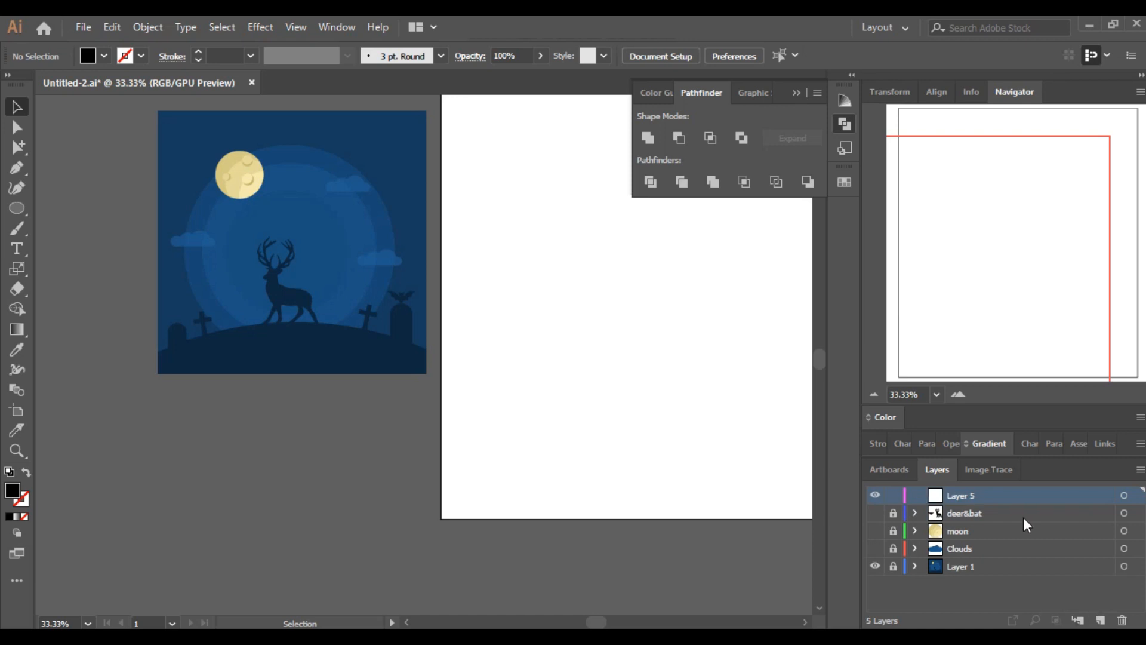
double_click(970, 494)
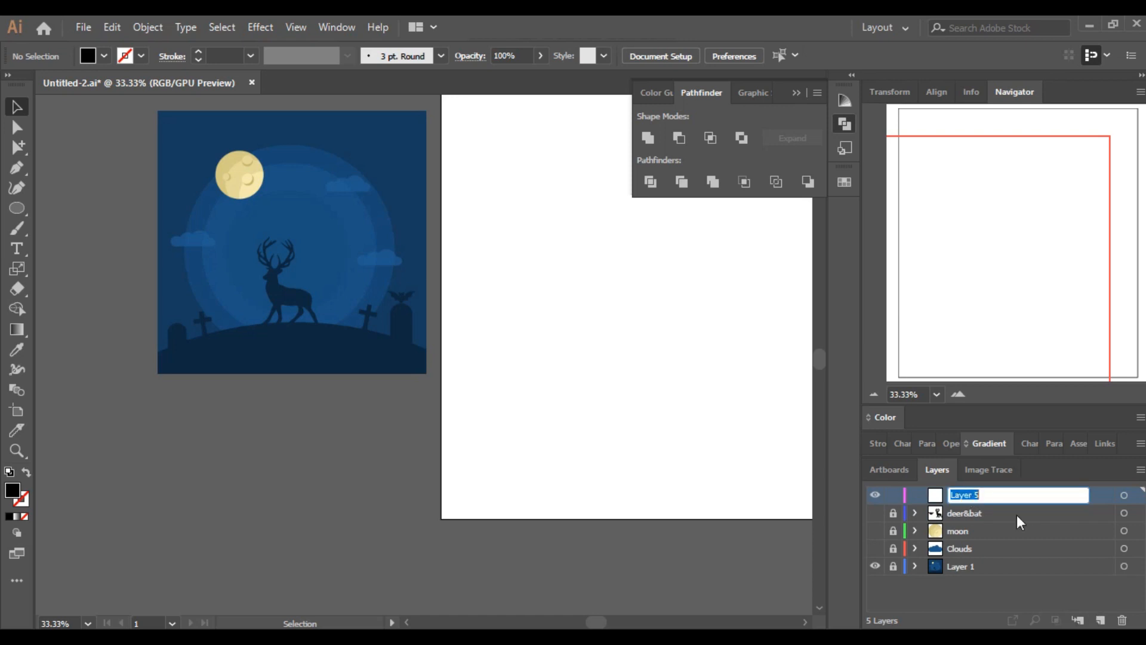
type("grave")
key("Return")
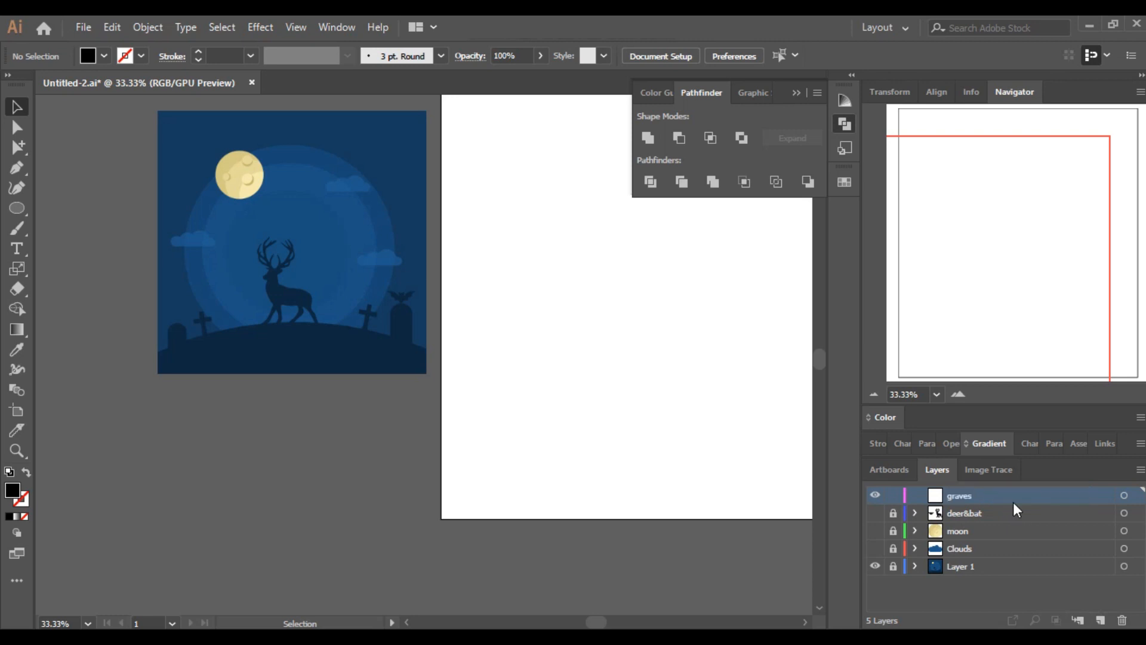
Draw a grave cross from a tall narrow black rectangle and a shorter horizontal one crossing its upper part
left_click(957, 395)
left_click(957, 395)
left_click(957, 395)
left_click_drag(951, 315, 912, 282)
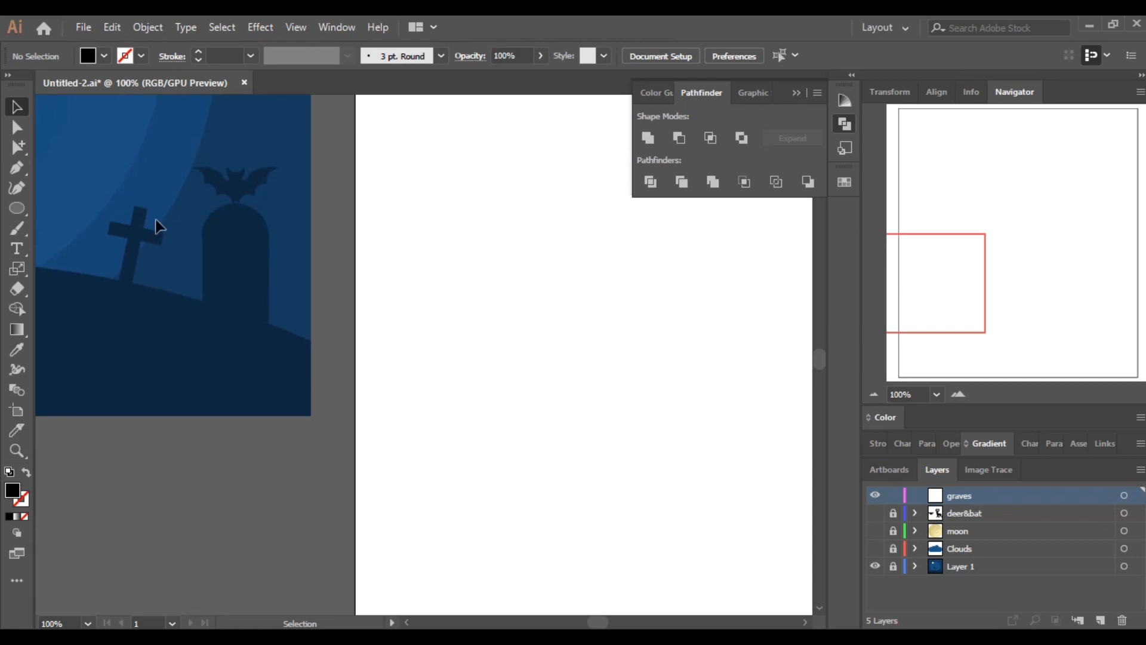
left_click_drag(15, 208, 67, 206)
left_click_drag(465, 296, 485, 408)
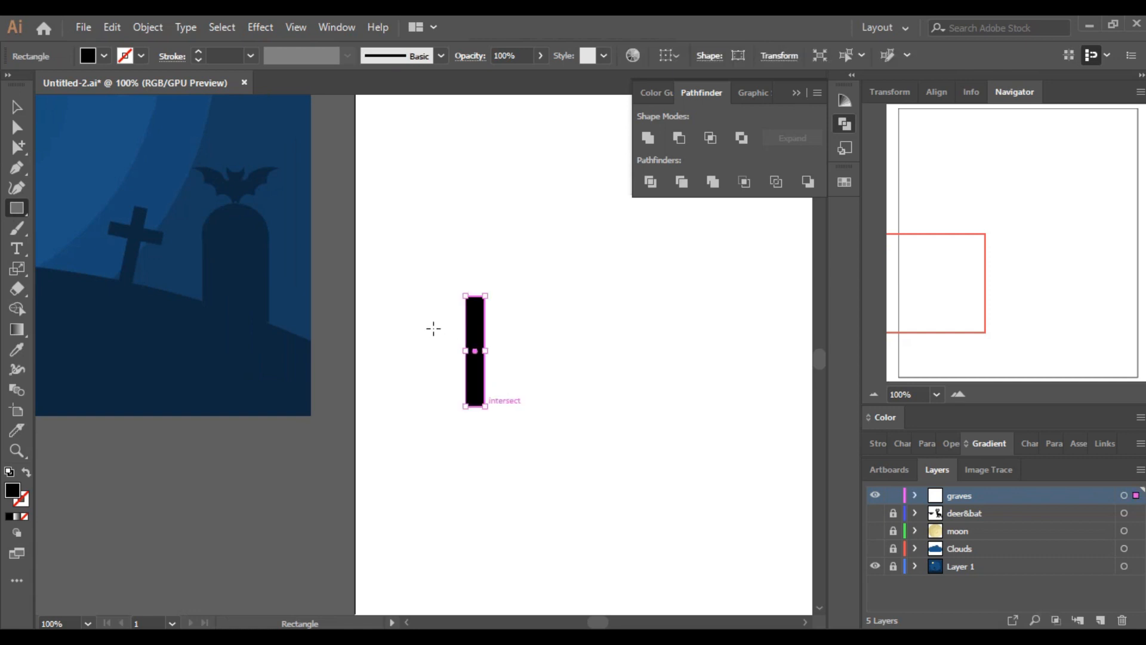
left_click_drag(439, 315, 512, 335)
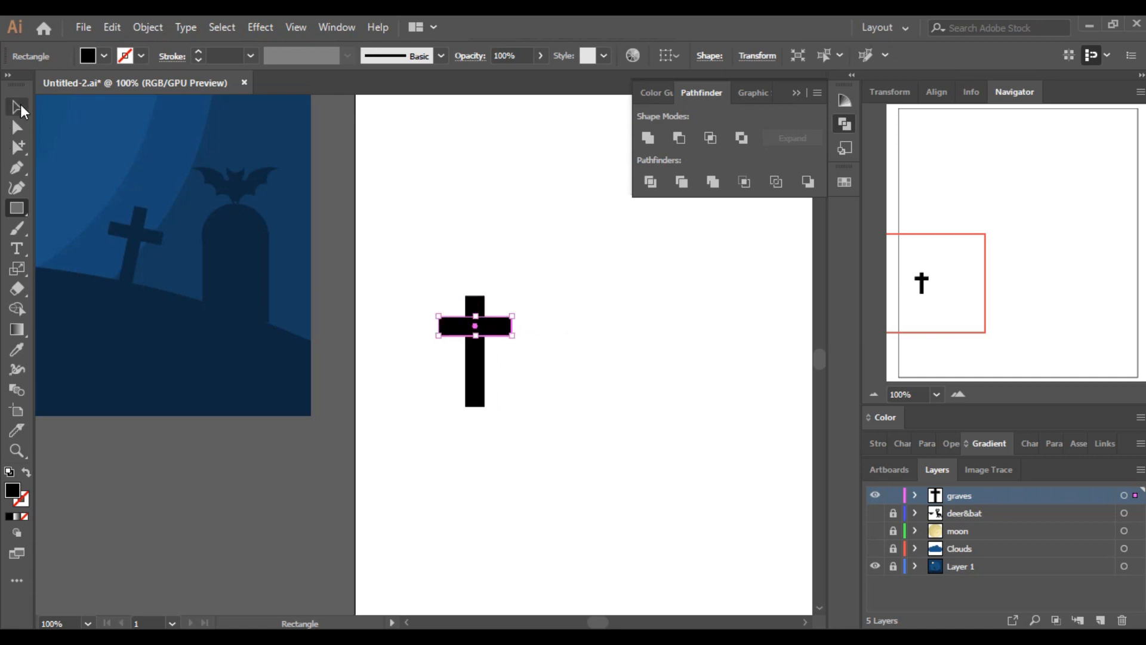
key("v")
left_click(486, 303)
left_click_drag(456, 281, 653, 476)
key("a")
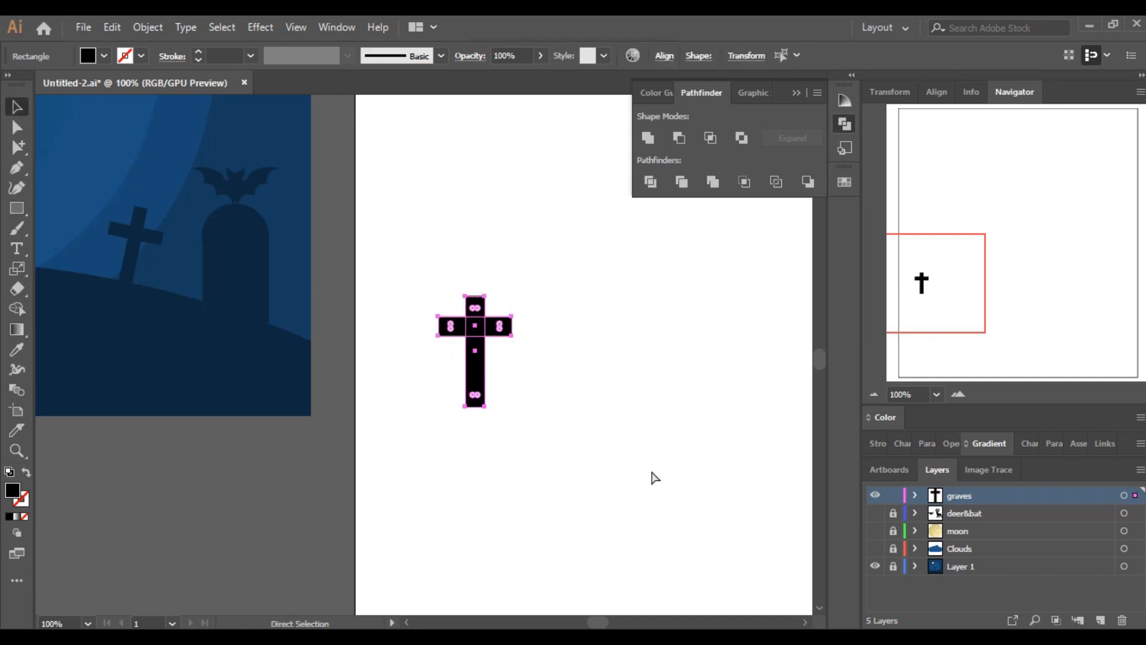
key("ctrl+f")
key("v")
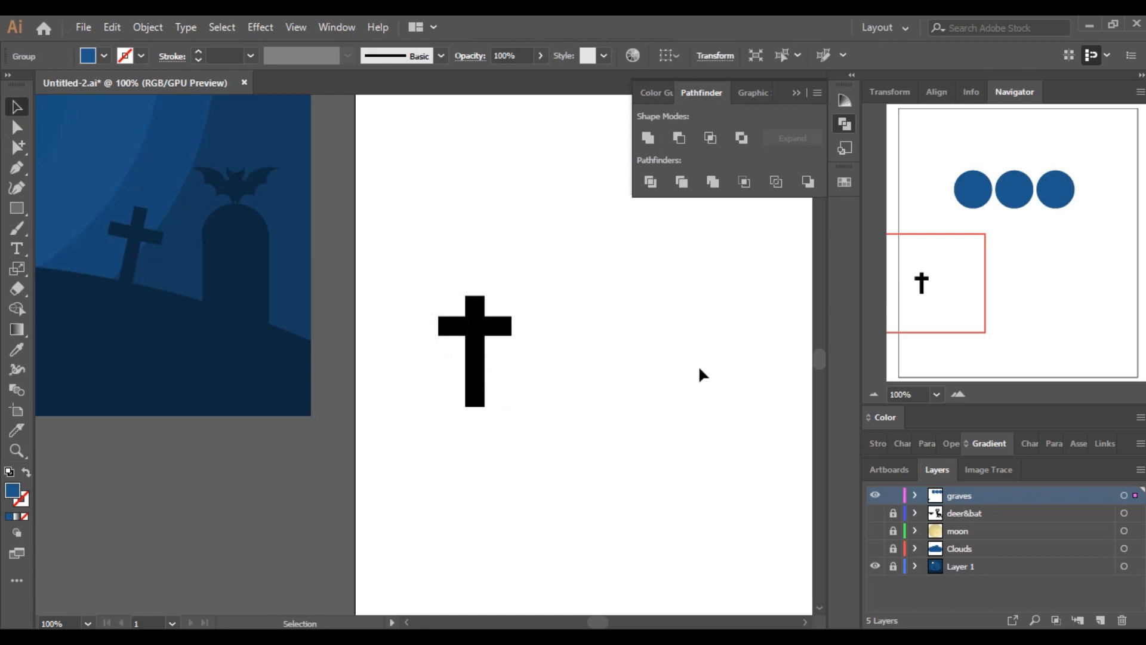
key("ctrl+shift+a")
left_click(876, 394)
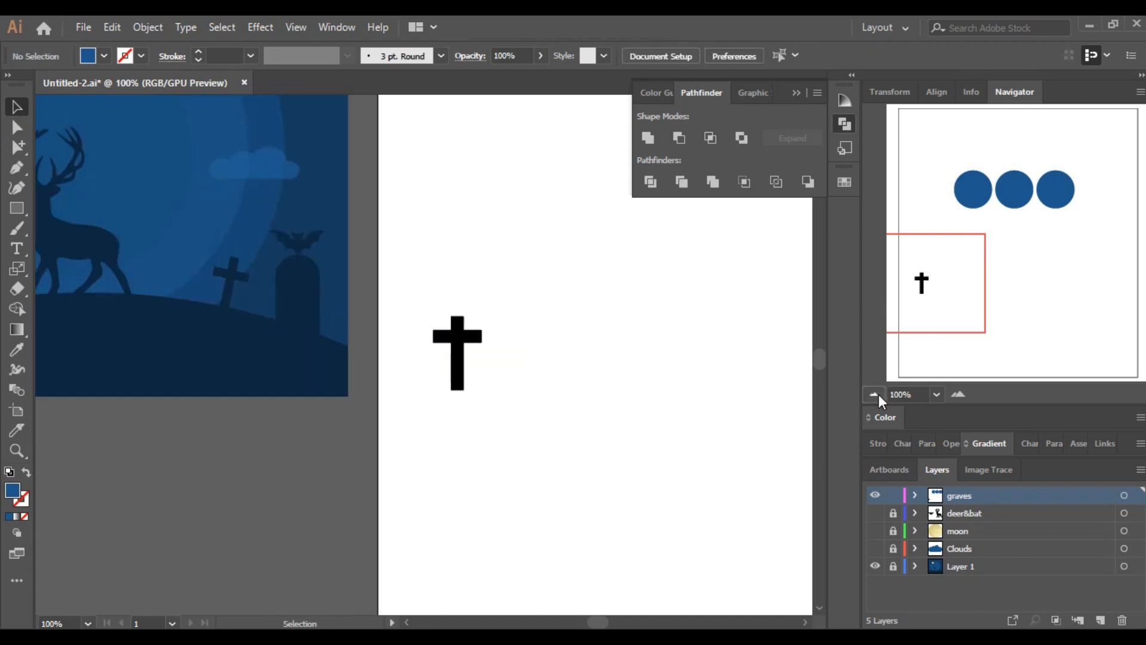
left_click(876, 394)
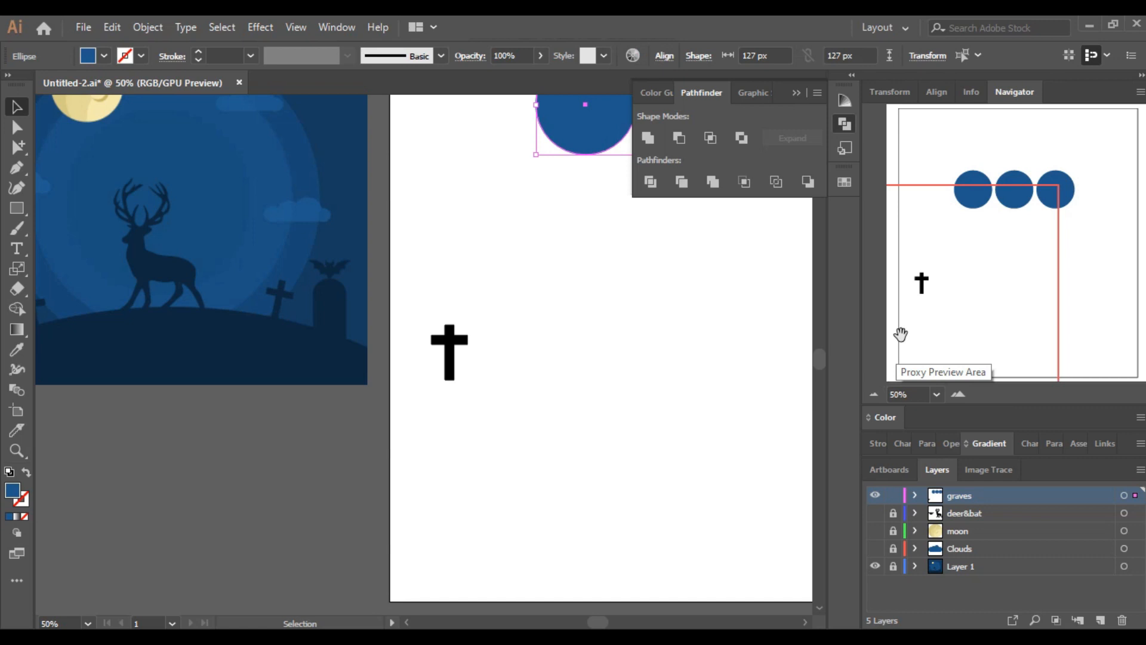
key("ctrl+z")
Draw a black rectangle about 55 by 80 px beside the cross, and a circle of similar width overlapping its upper edge
left_click(959, 395)
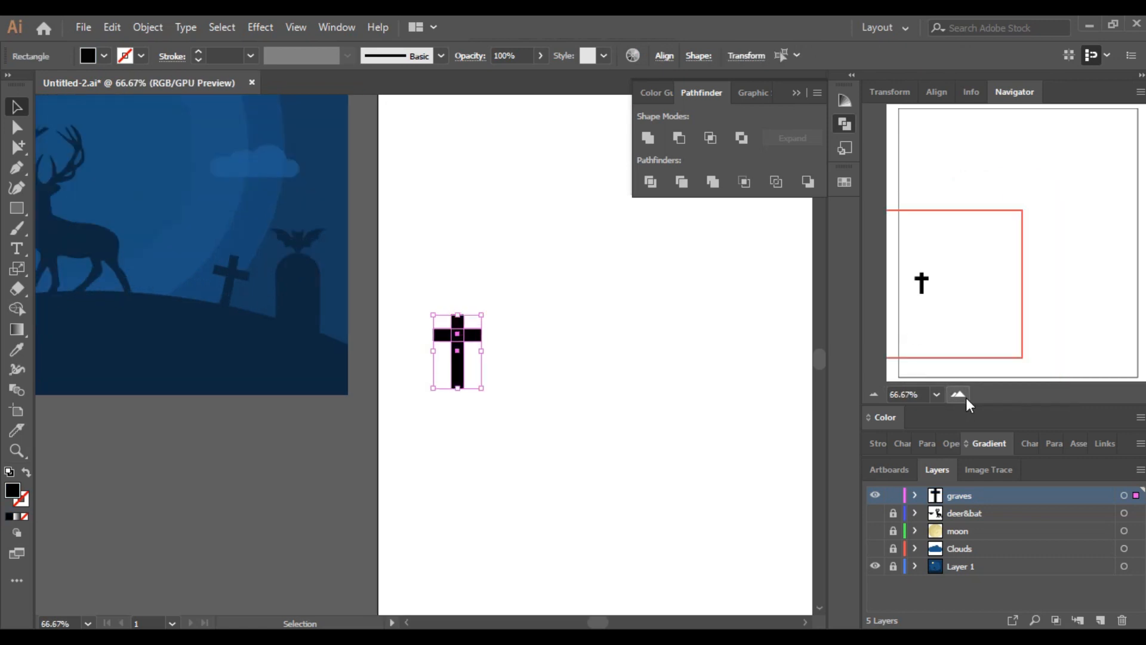
left_click(960, 394)
left_click_drag(952, 281, 939, 283)
left_click(17, 208)
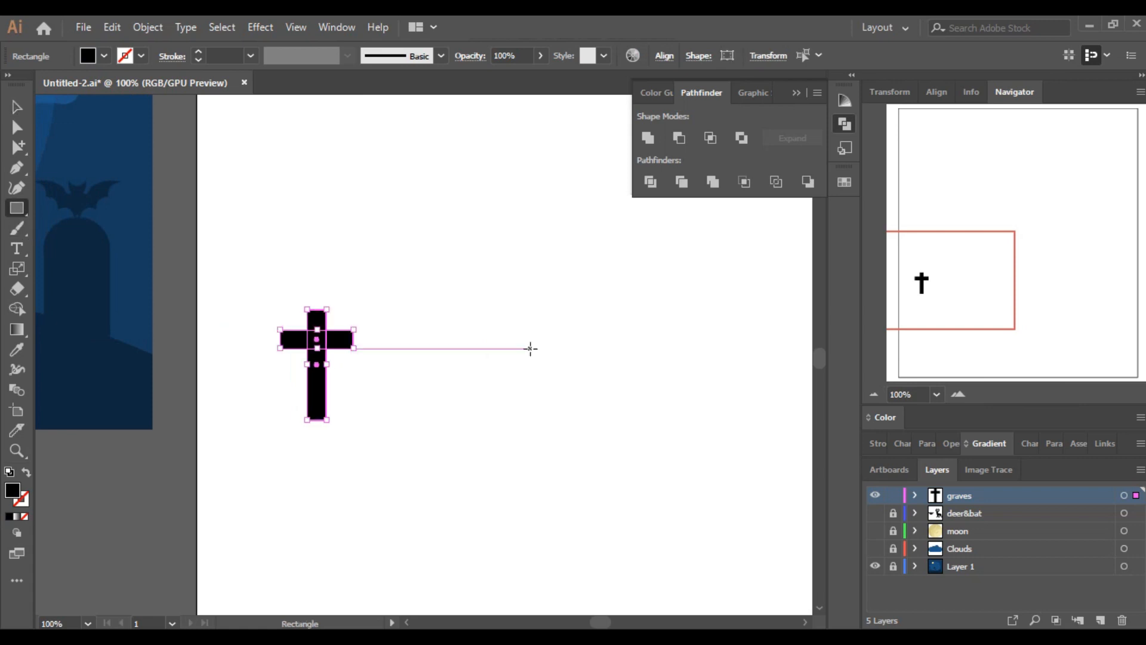
left_click_drag(473, 294, 559, 418)
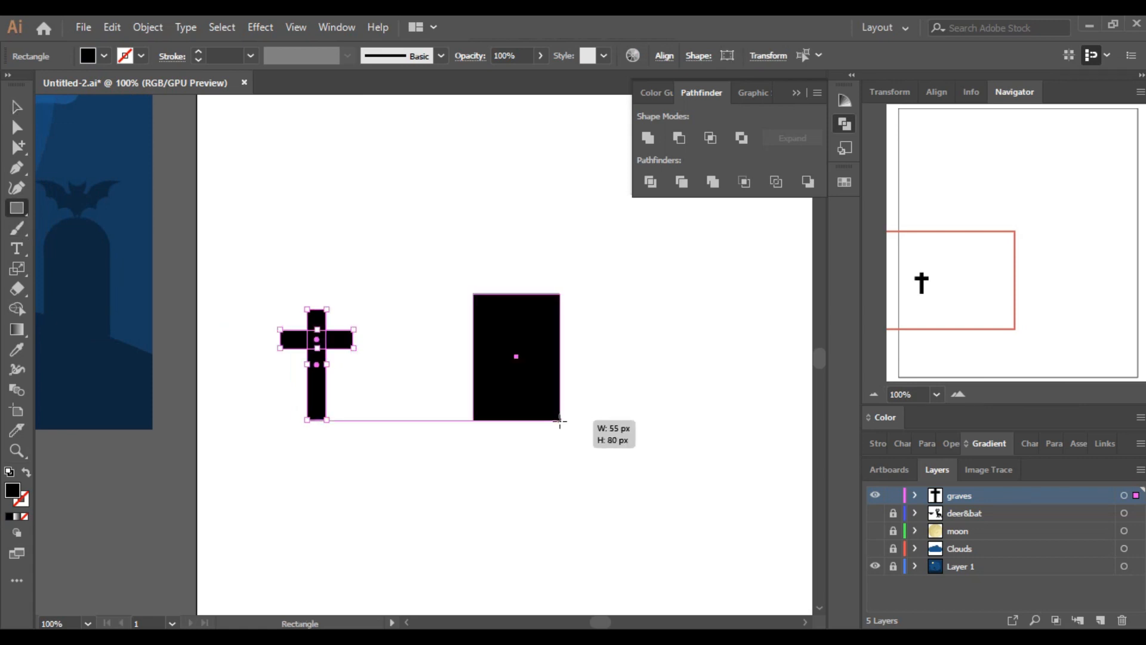
left_click_drag(12, 209, 66, 225)
left_click_drag(480, 246, 570, 333)
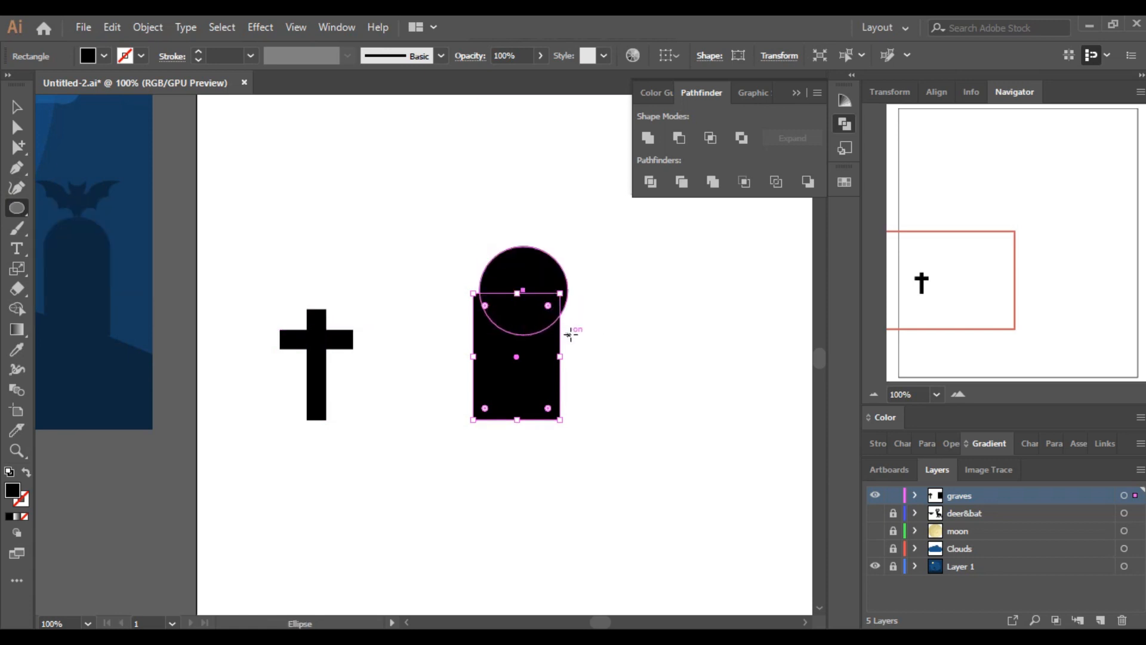
Nudge the circle sideways and down until it lines up with the rectangle as the tombstone's rounded top
key("v")
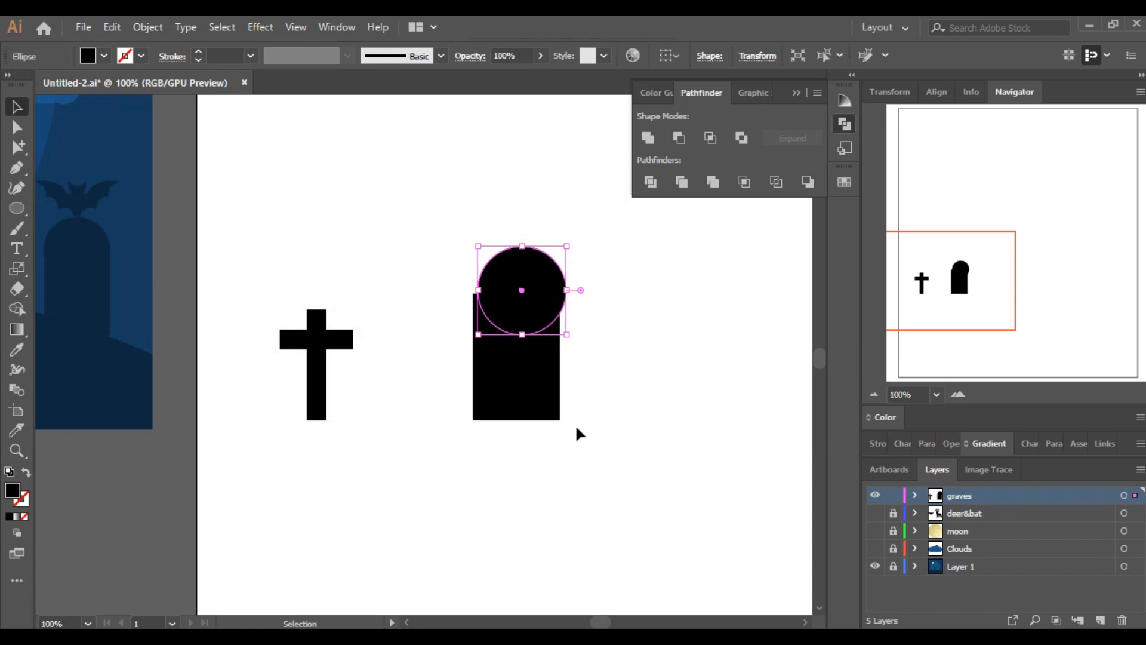
key("Left")
key("Left")
key("Left")
key("Left")
key("Left")
key("Left")
key("Down")
key("Down")
key("Down")
key("Down")
key("Down")
key("Down")
key("Down")
key("Down")
key("Down")
key("Down")
key("Down")
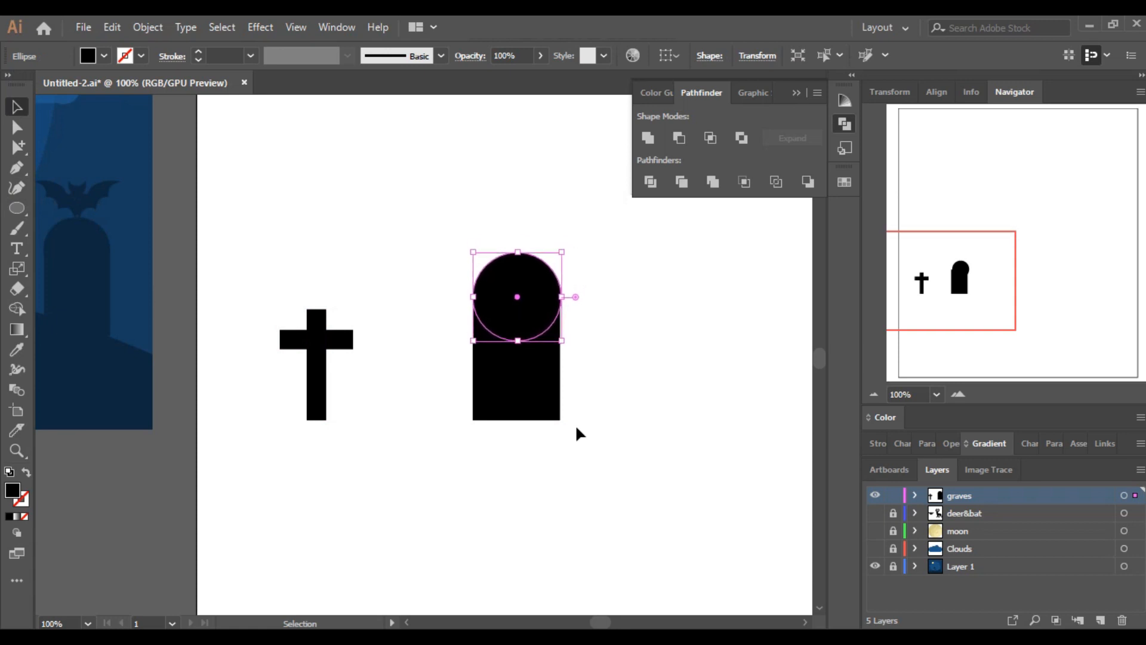
left_click(575, 424)
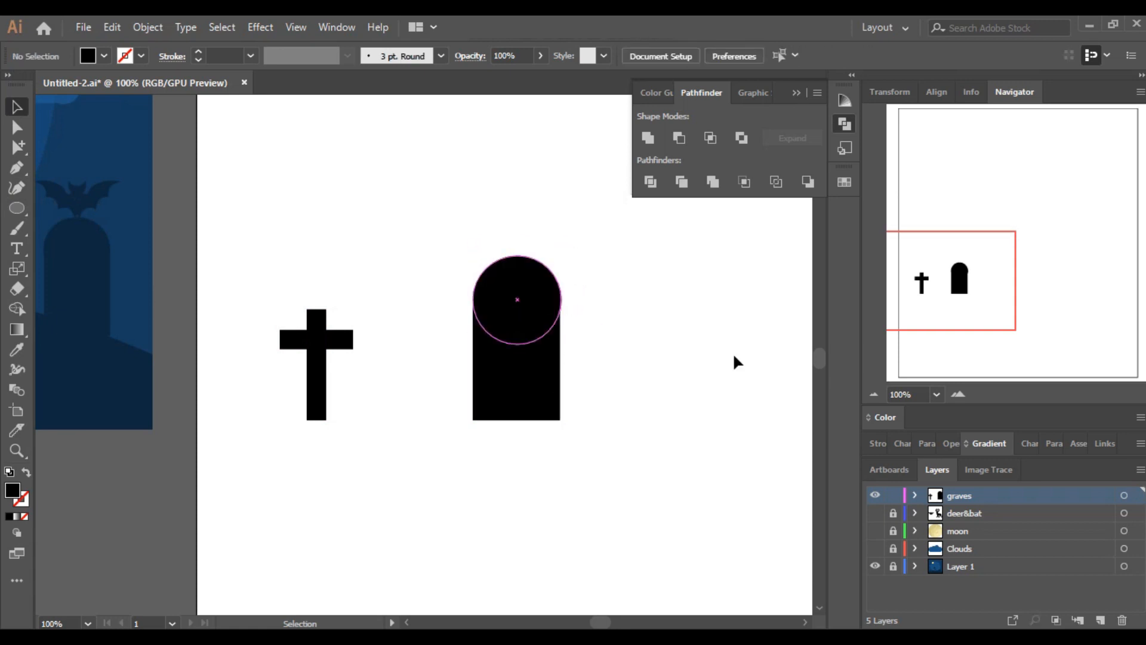
Resize the circle so its sides match the tombstone rectangle's edges exactly
left_click(960, 395)
left_click_drag(967, 272, 965, 277)
left_click(439, 285)
left_click_drag(440, 285, 436, 286)
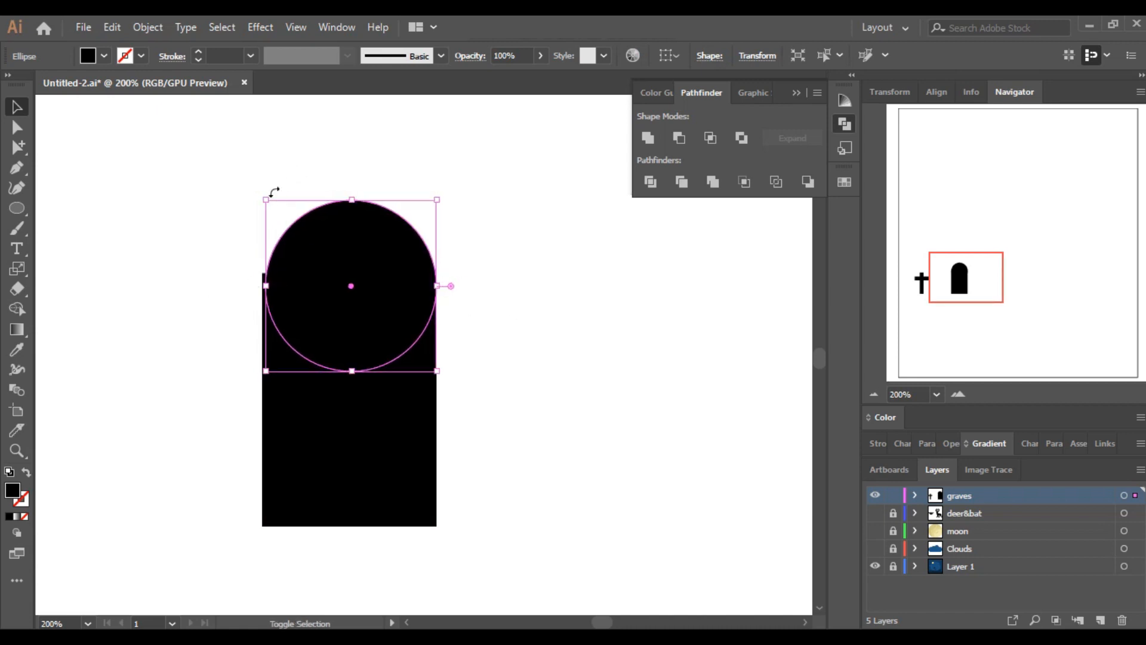
left_click_drag(269, 198, 265, 197)
left_click(482, 318)
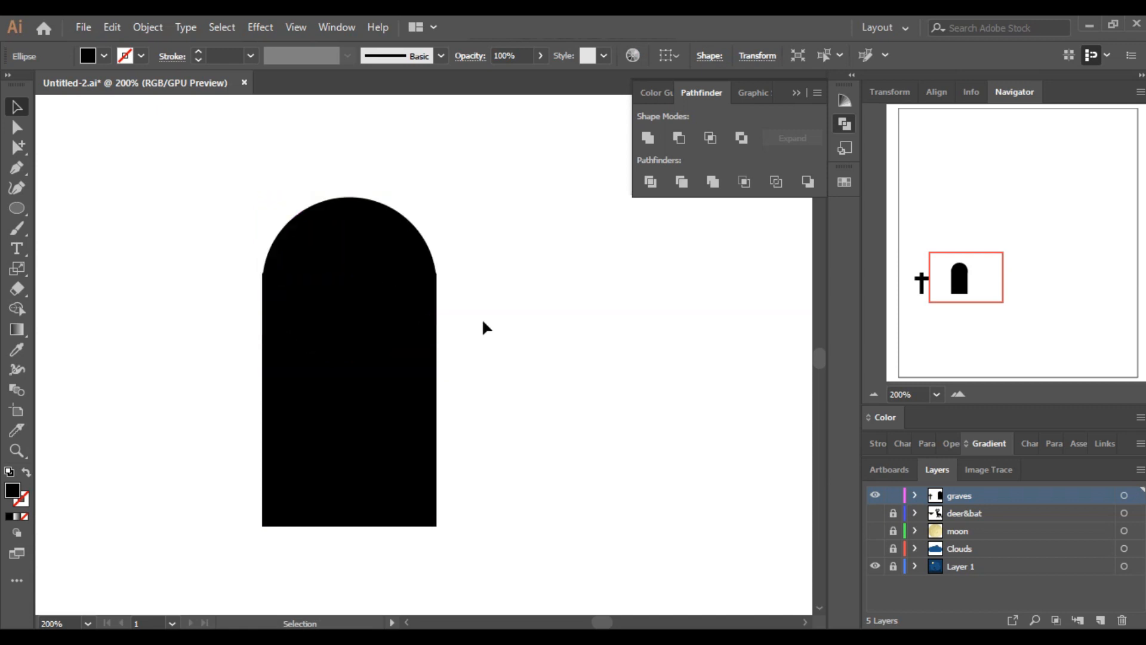
Unite the tombstone's circle and rectangle into one shape
left_click(873, 393)
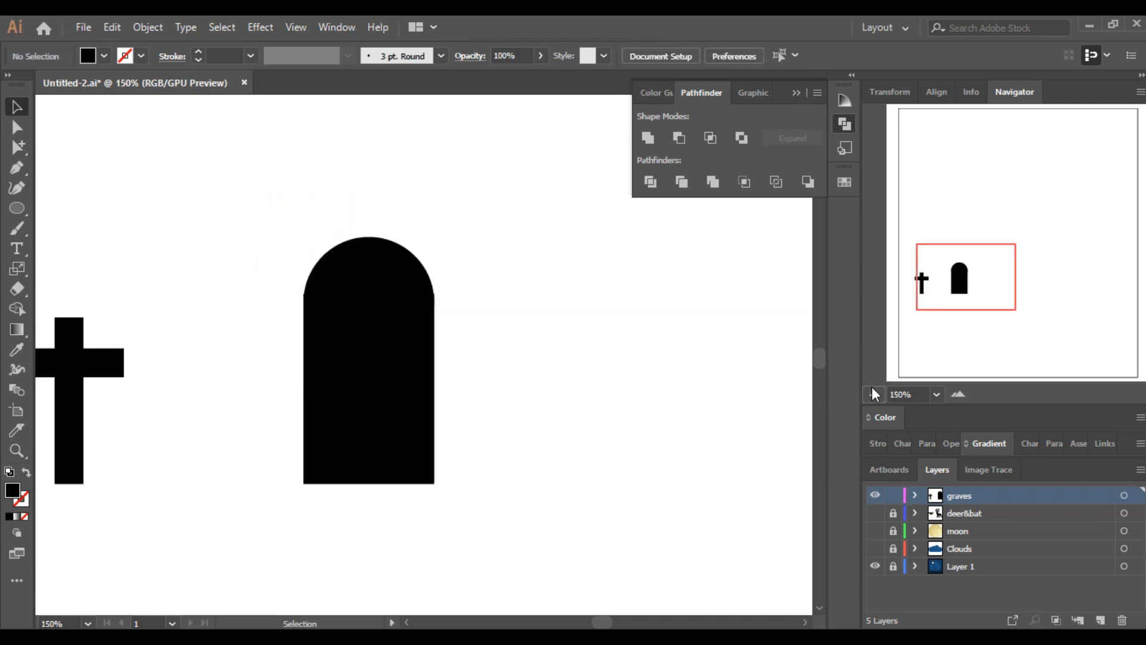
left_click(873, 393)
left_click(874, 393)
left_click(873, 391)
left_click_drag(361, 279, 560, 455)
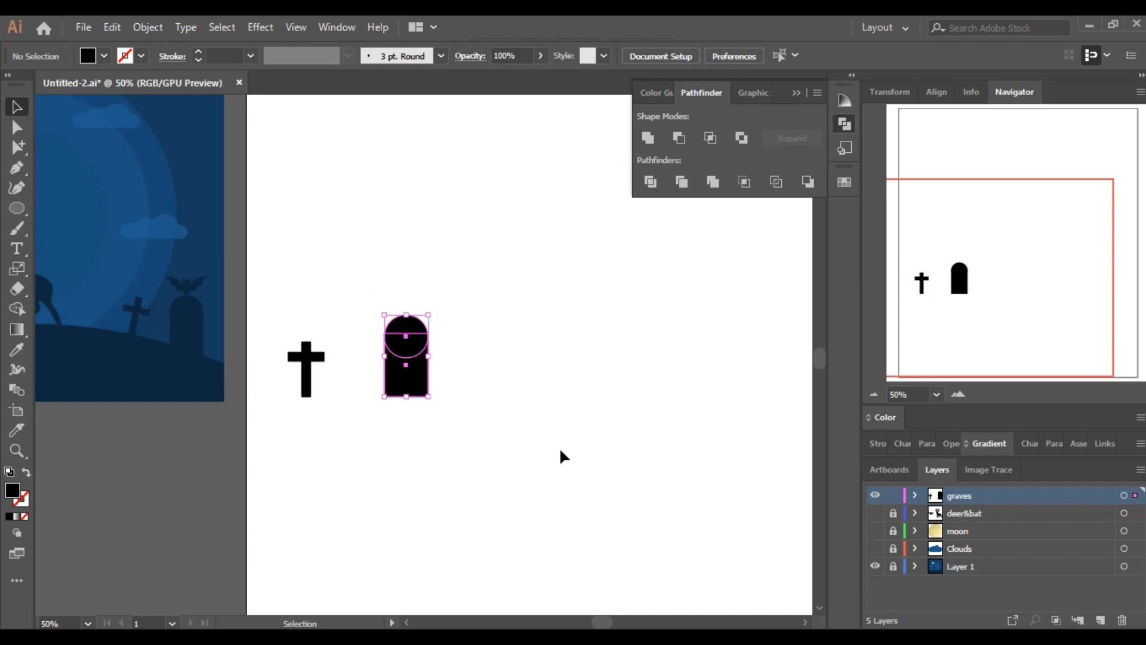
left_click(647, 142)
left_click(603, 328)
Lock and hide the graves layer
left_click_drag(277, 339, 327, 382)
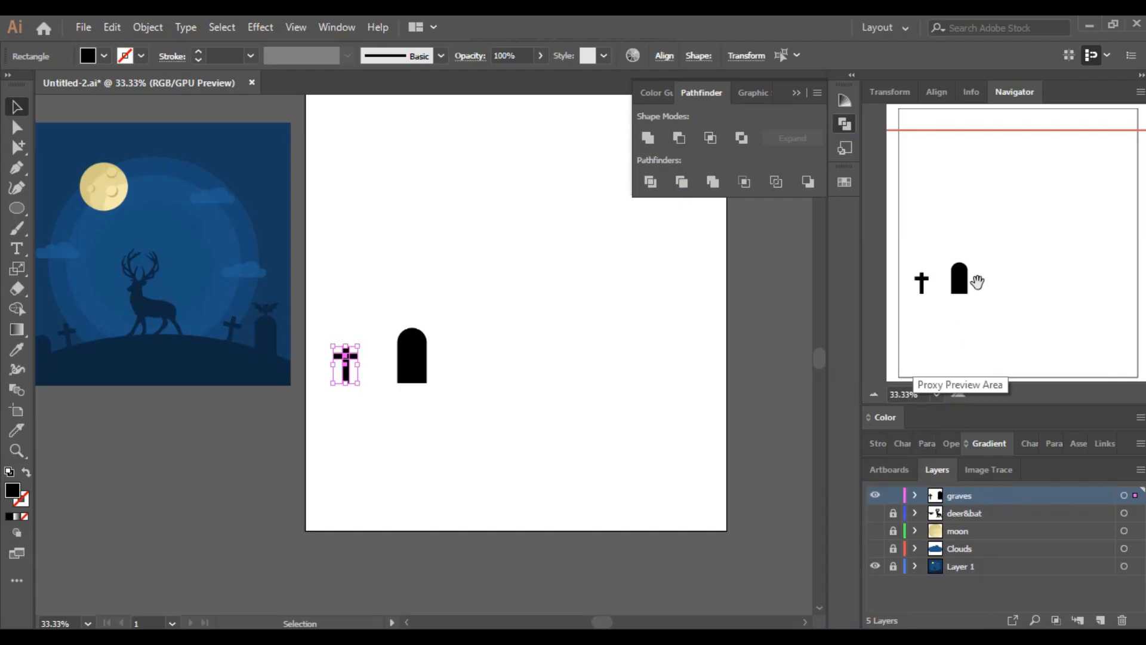
left_click_drag(980, 274, 961, 246)
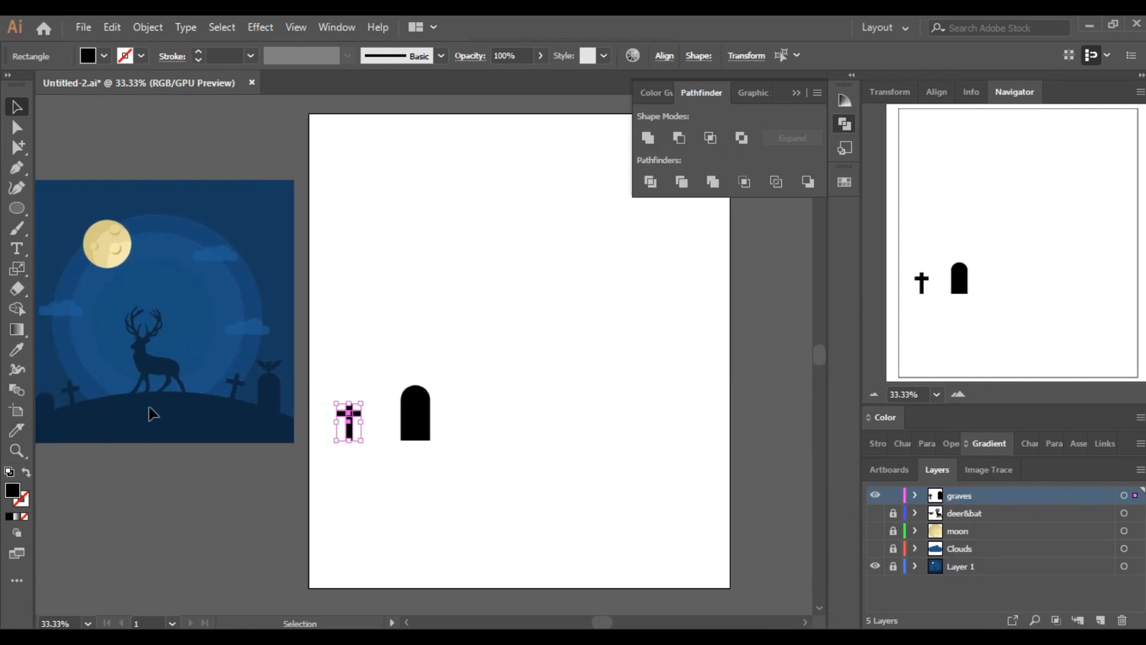
left_click(892, 496)
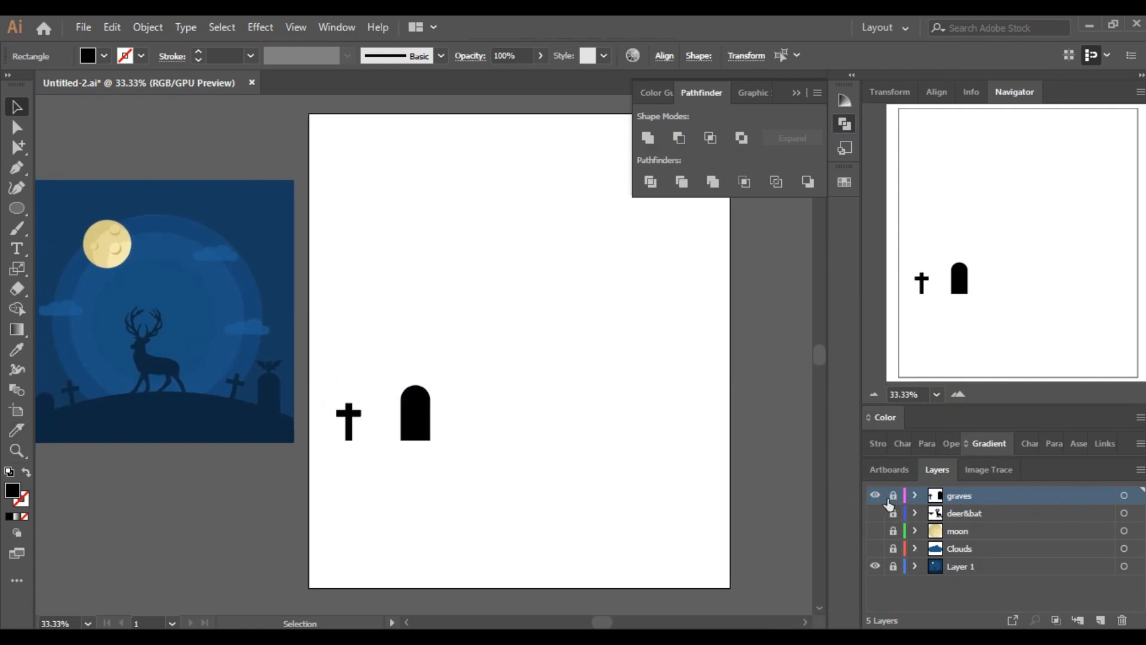
left_click(875, 495)
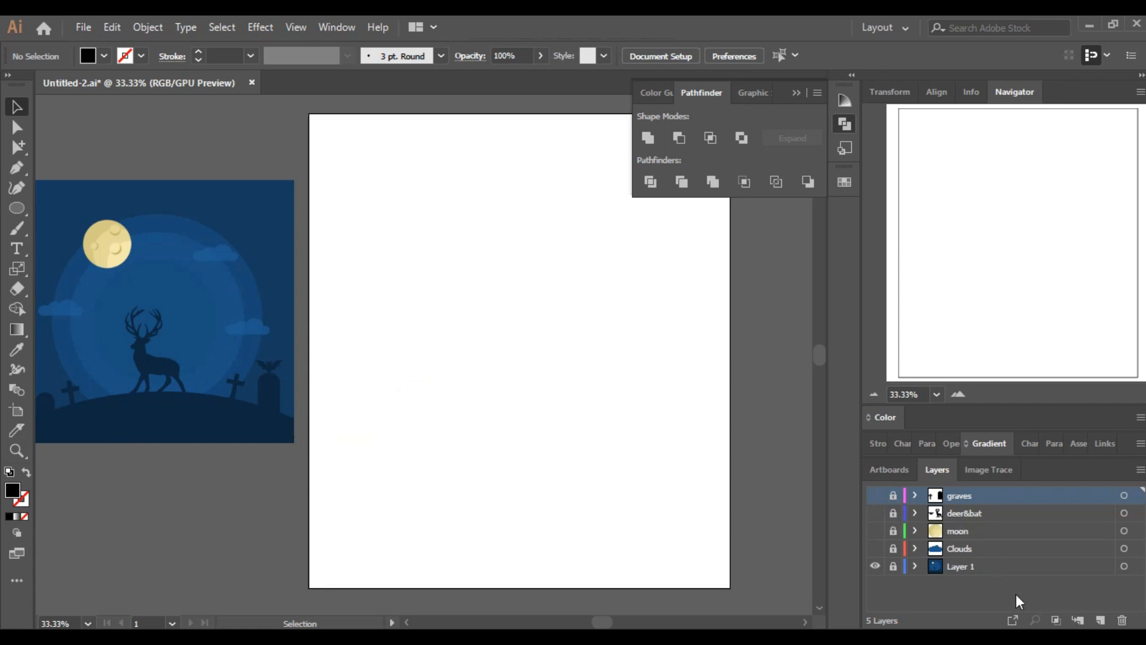
Create a new layer named background above the graves layer
left_click(1099, 620)
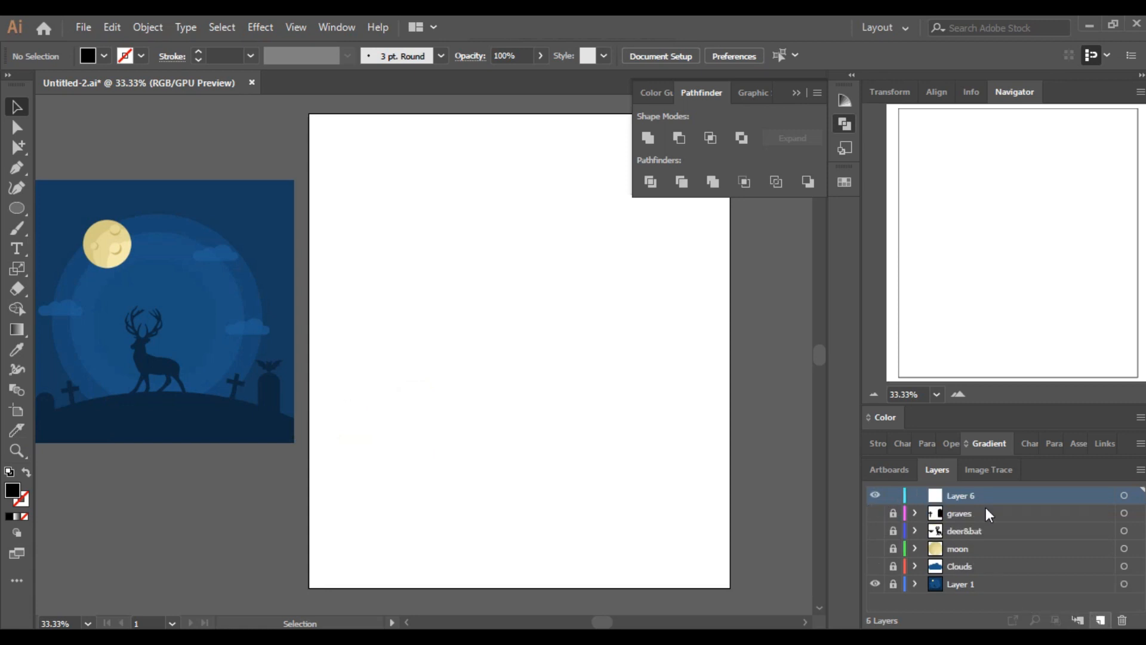
double_click(968, 496)
type("background")
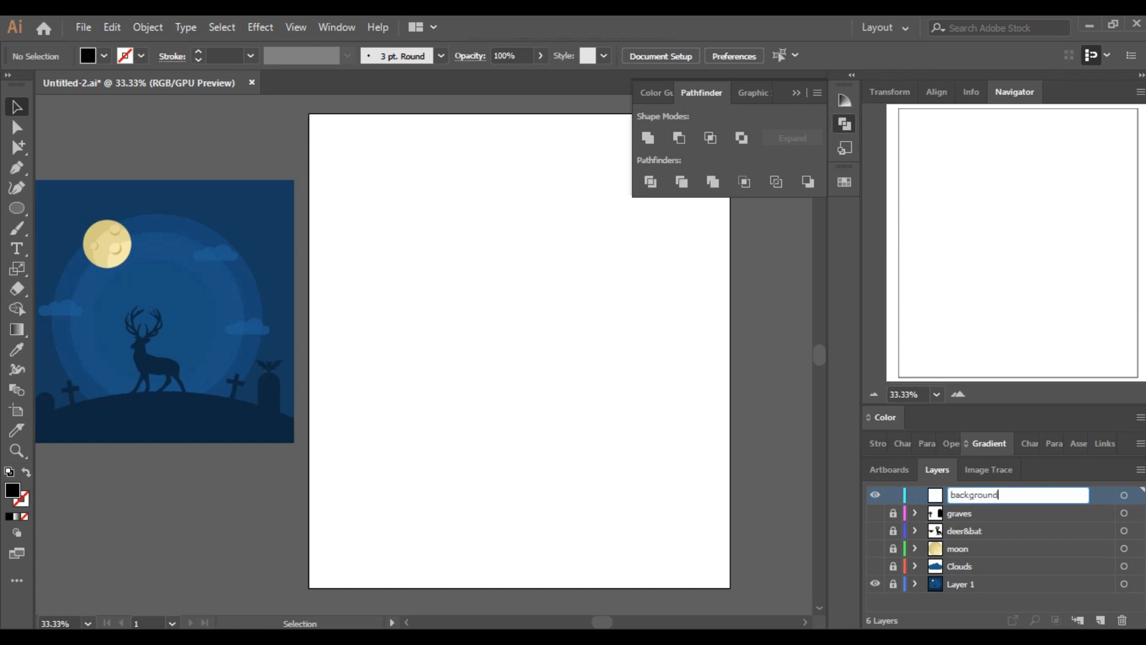
key("Return")
Draw a rectangle covering the whole artboard and fill it with the dark blue sky colour sampled from the reference image
left_click(17, 209)
left_click_drag(16, 210, 59, 207)
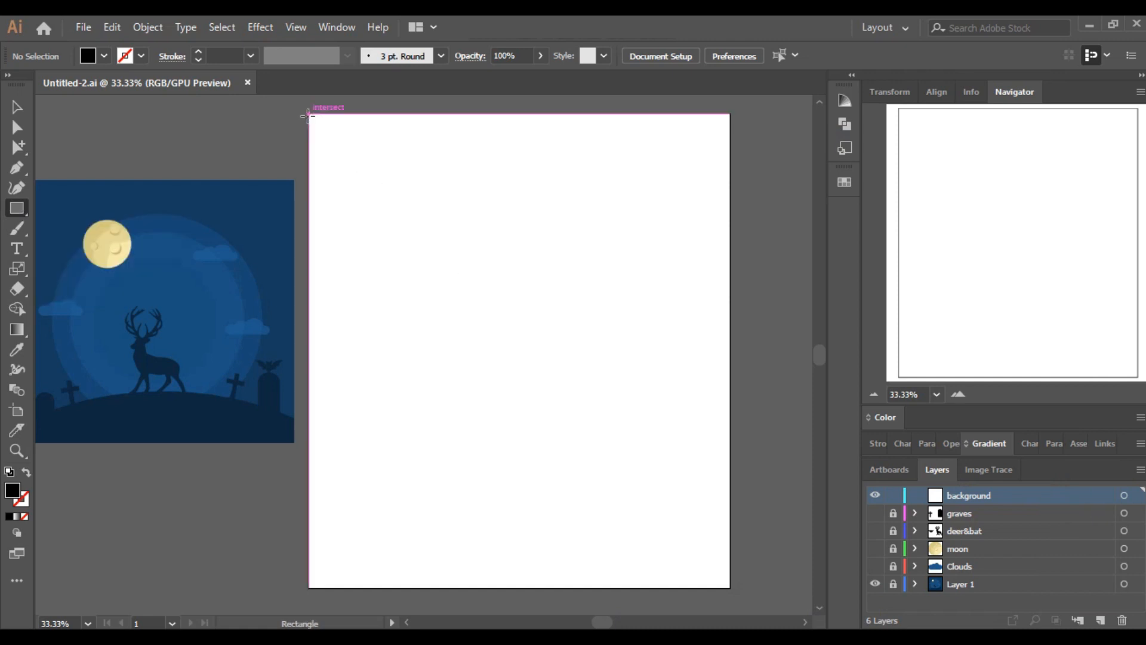
mouse_move(309, 113)
left_mouse_down()
mouse_move(714, 447)
mouse_move(728, 478)
mouse_move(730, 588)
left_mouse_up()
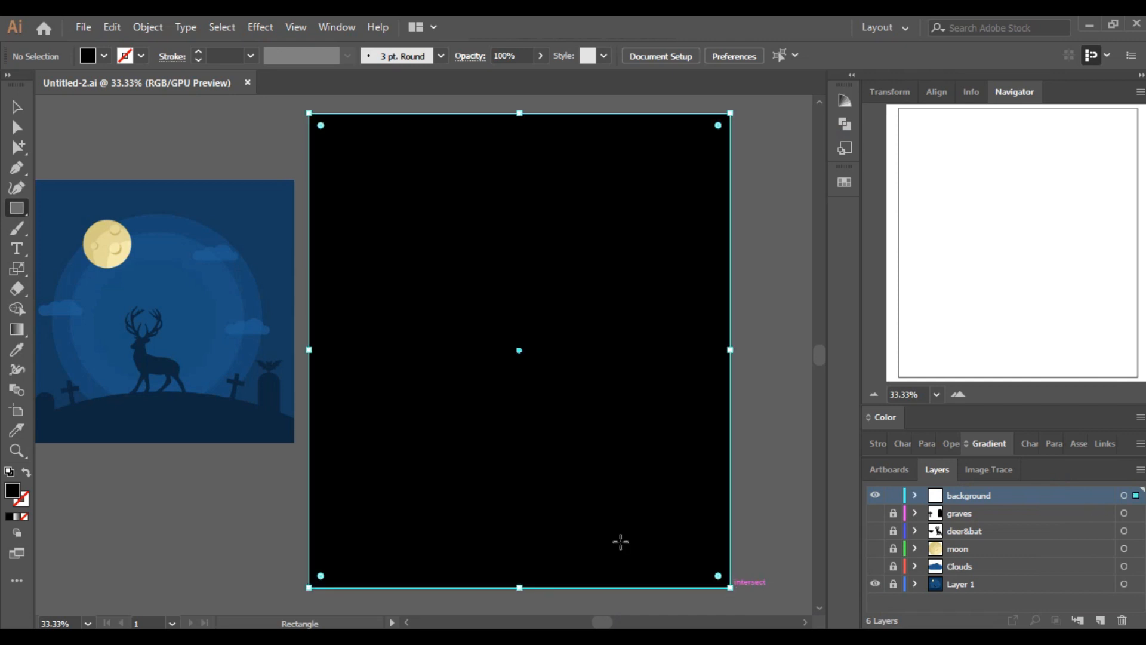
left_click(17, 350)
left_click(268, 207)
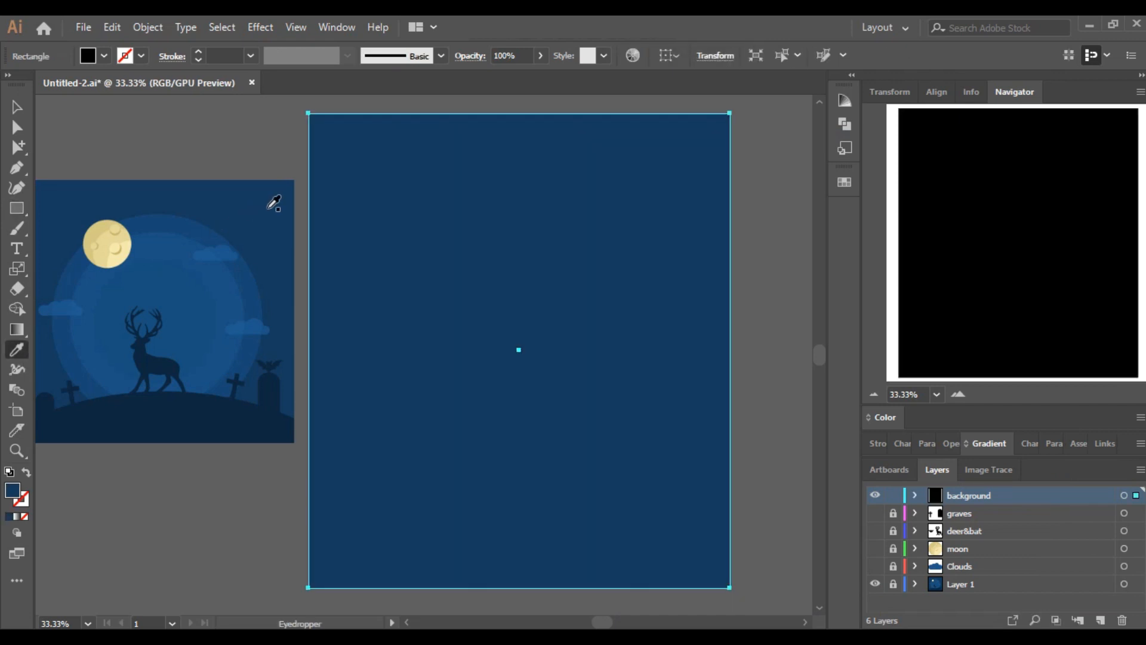
left_click(16, 107)
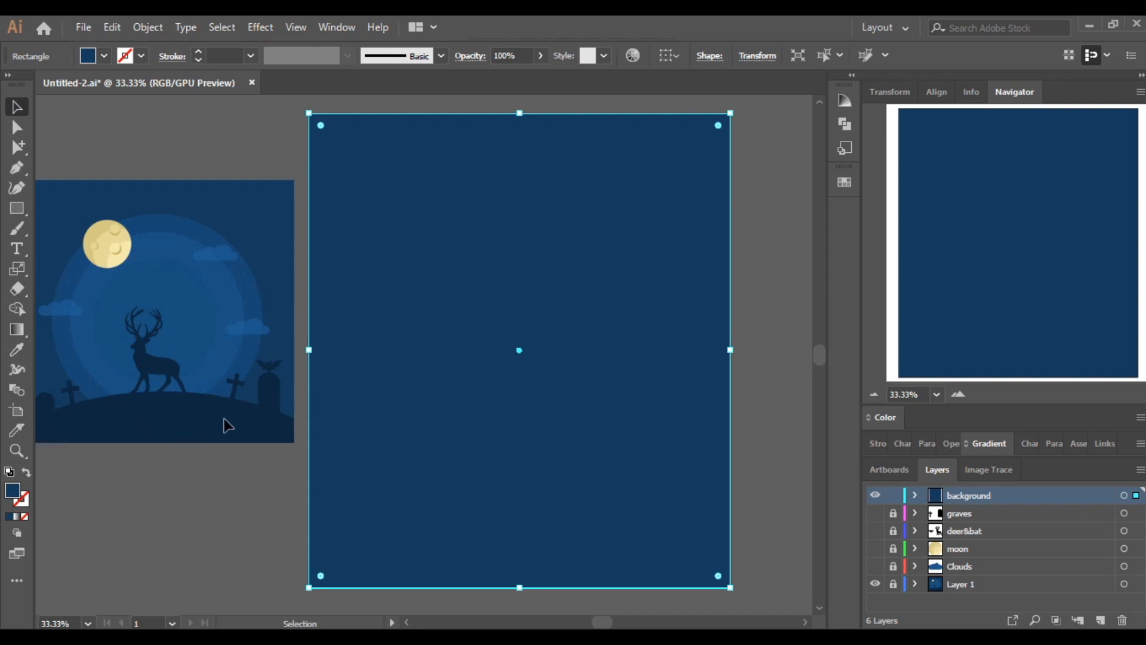
Draw a wide ellipse overlapping the artboard's lower edge and centre it horizontally to form the hill
left_click(875, 392)
left_click(1011, 314)
left_click_drag(1016, 316, 1014, 315)
key("ctrl+minus")
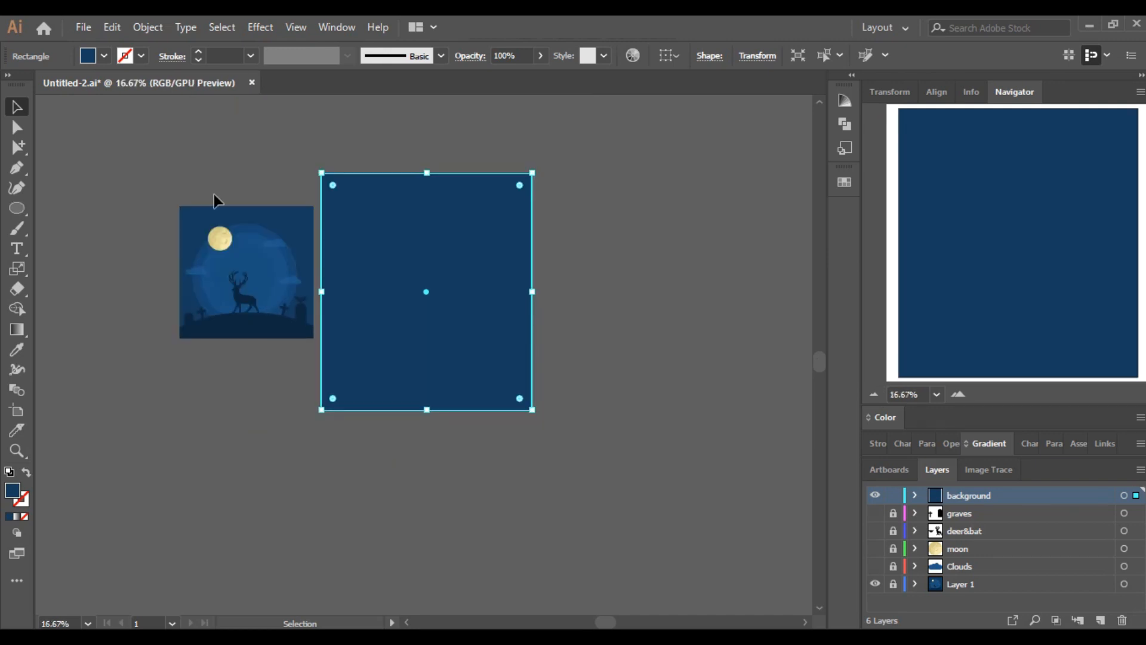
left_click(16, 207)
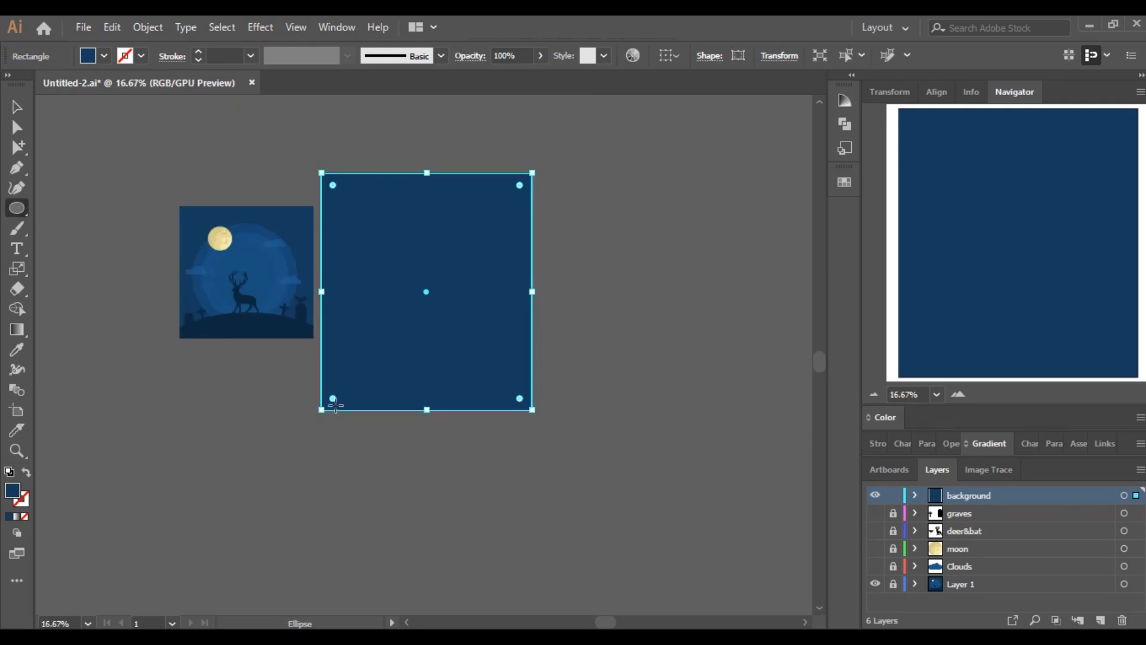
left_click_drag(292, 365, 582, 545)
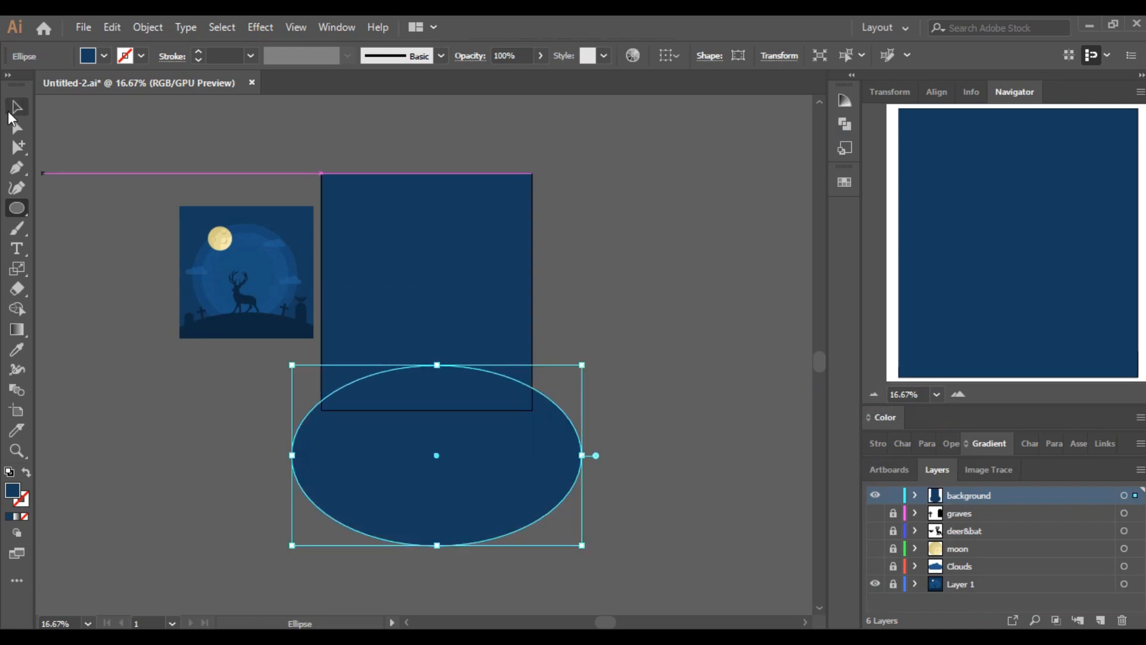
left_click(14, 109)
left_click_drag(441, 467, 430, 455)
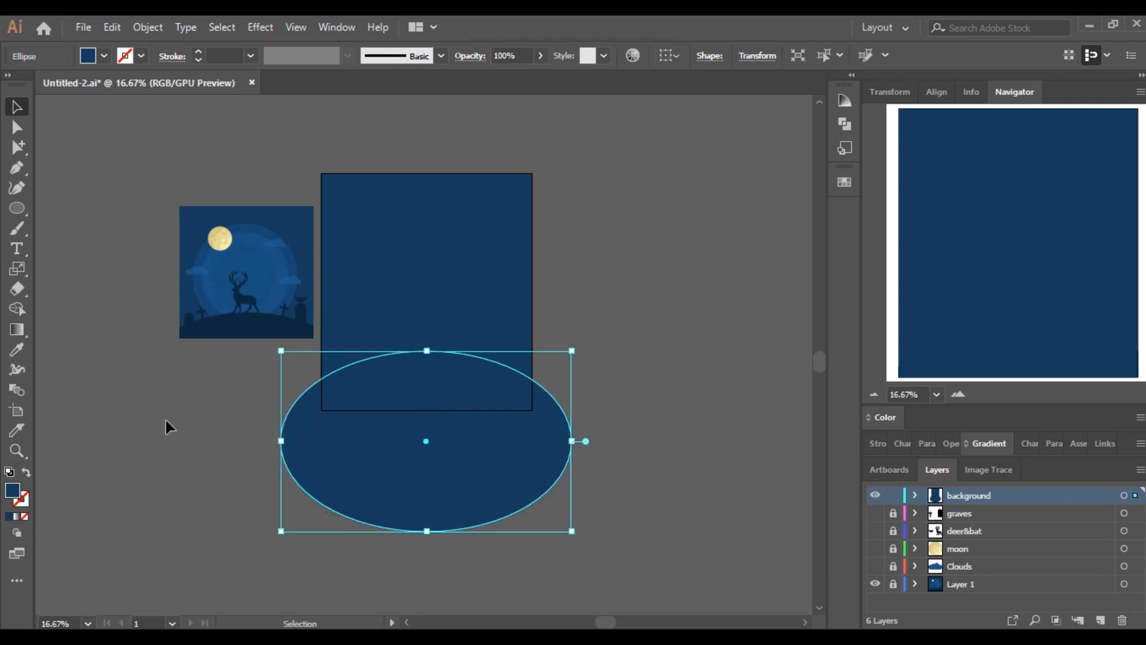
Fill the hill ellipse with the darkest navy ground colour sampled from the reference image
left_click(24, 350)
left_click(232, 333)
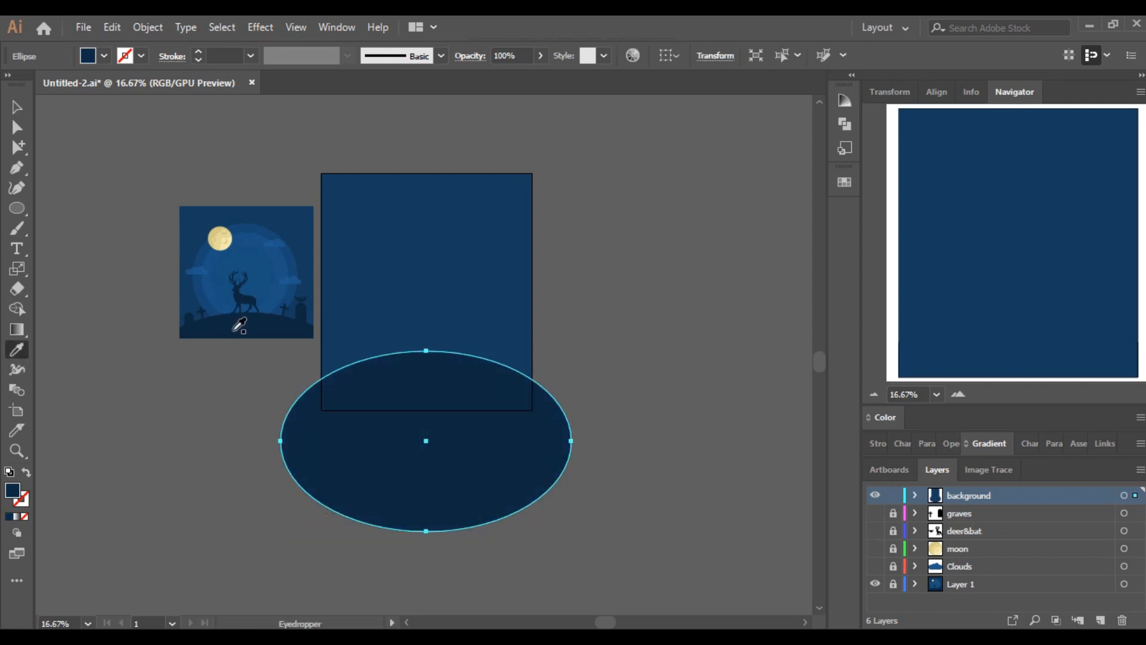
left_click(13, 111)
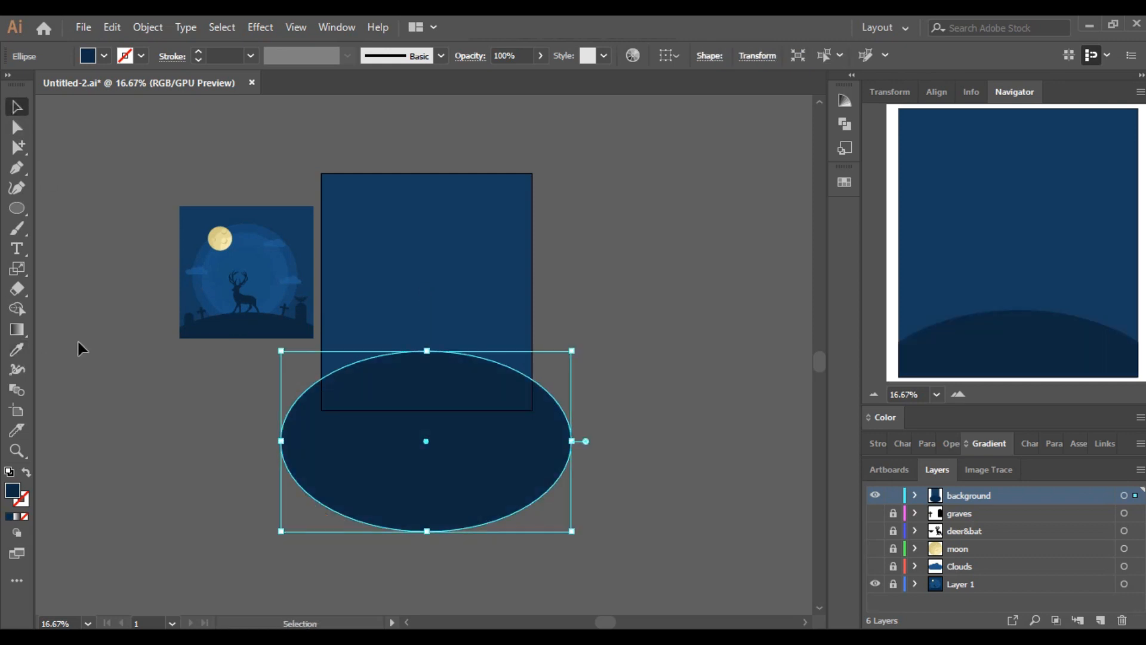
Erase the parts of the hill ellipse that extend below and beside the artboard
left_click(17, 289)
mouse_move(618, 543)
left_mouse_down()
mouse_move(257, 445)
mouse_move(238, 413)
left_mouse_up()
left_click_drag(611, 448, 536, 369)
left_click_drag(279, 357, 321, 459)
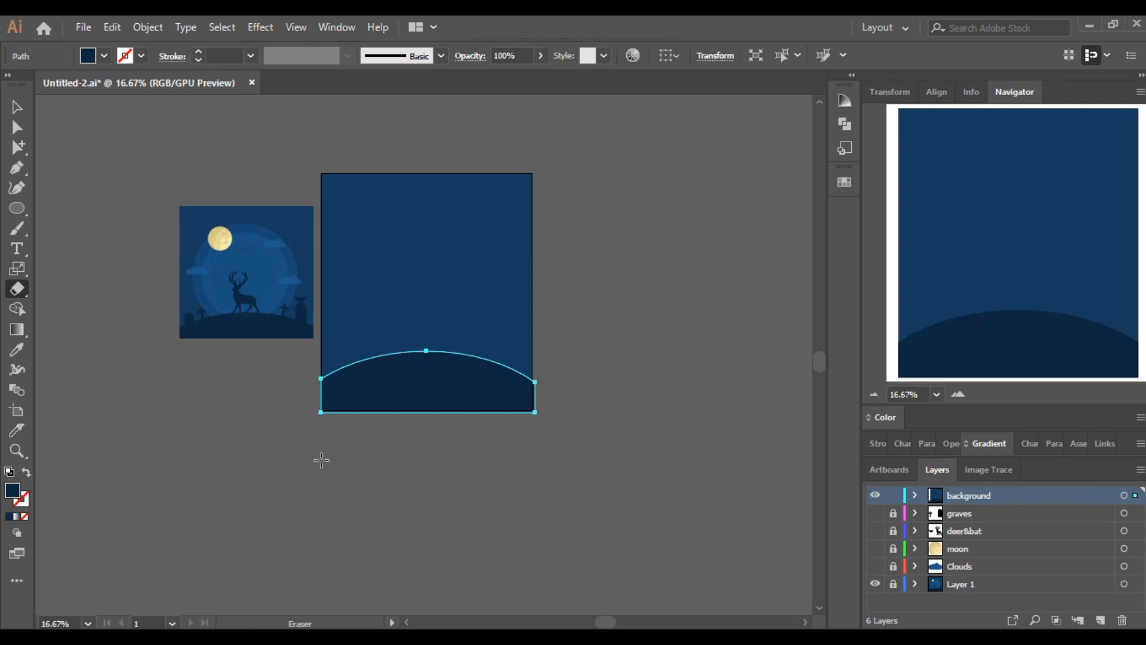
left_click(16, 107)
left_click(224, 395)
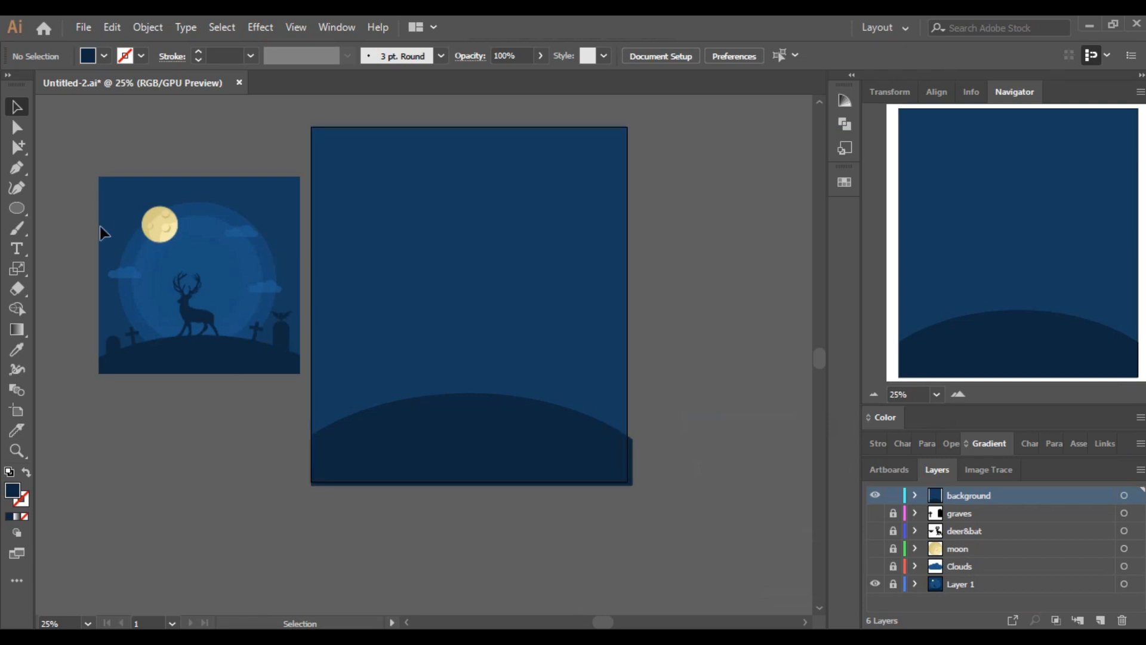
Draw a circle above the hill for the background glow and nudge it left and slightly down to centre it over the hill
left_click_drag(418, 237, 543, 336)
left_click(18, 107)
key("Left")
key("Left")
key("Left")
key("Left")
key("Left")
key("Left")
key("Left")
key("Left")
key("Left")
key("Left")
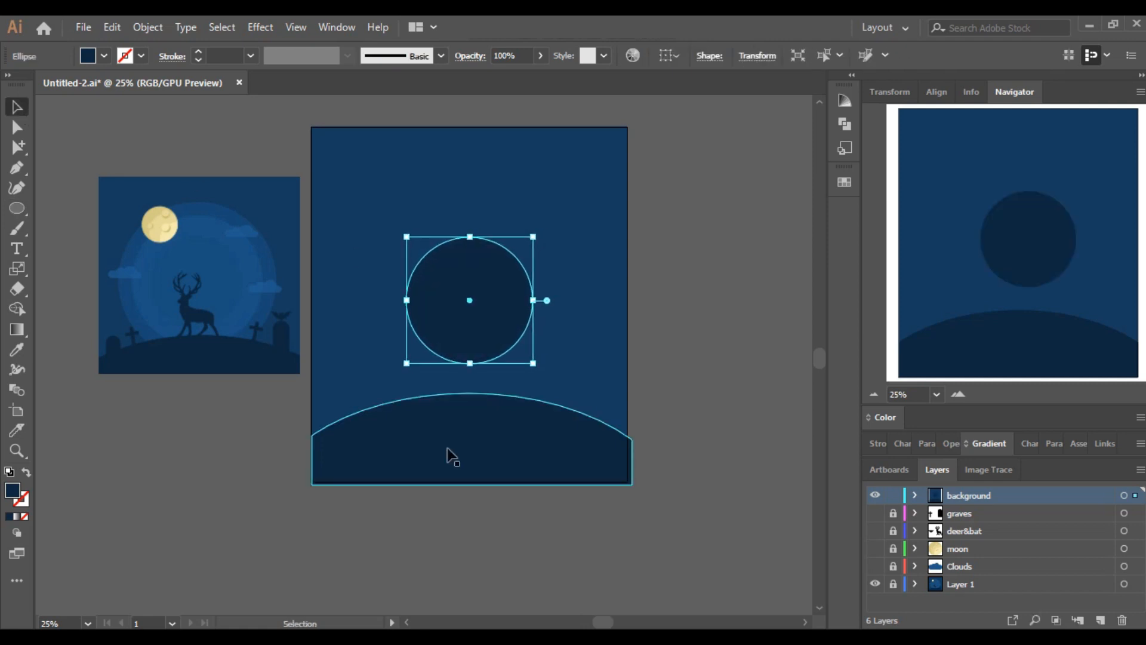
key("Down")
key("Down")
key("Down")
key("Down")
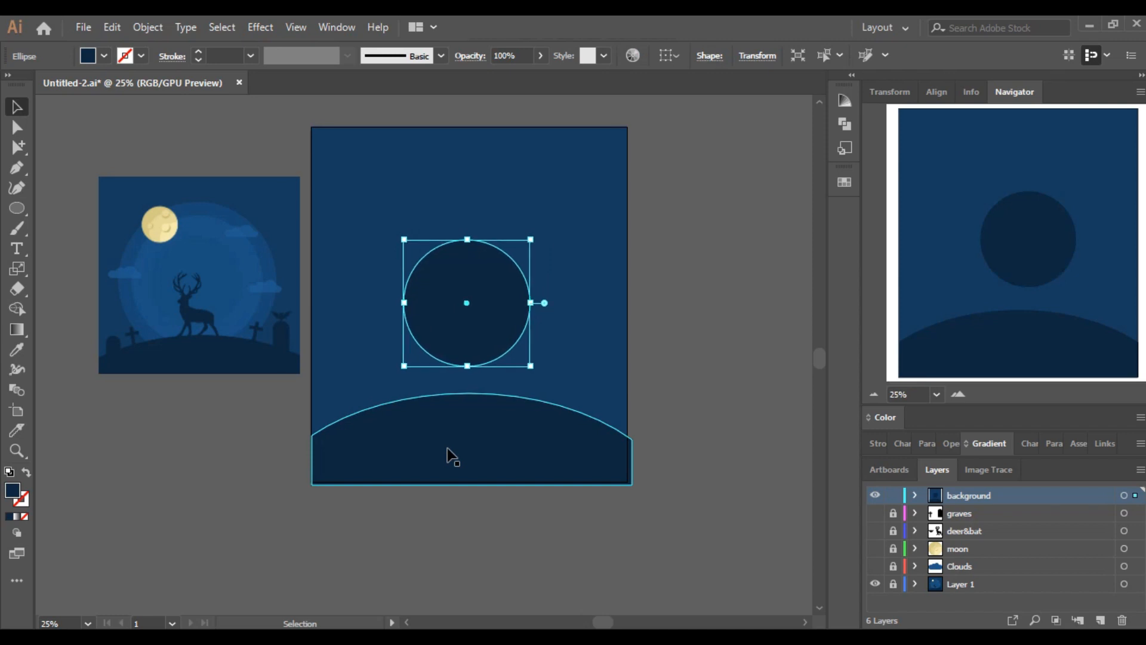
Fill the glow circle with the lighter blue sampled from the reference image's inner glow and enlarge it slightly
left_click(16, 349)
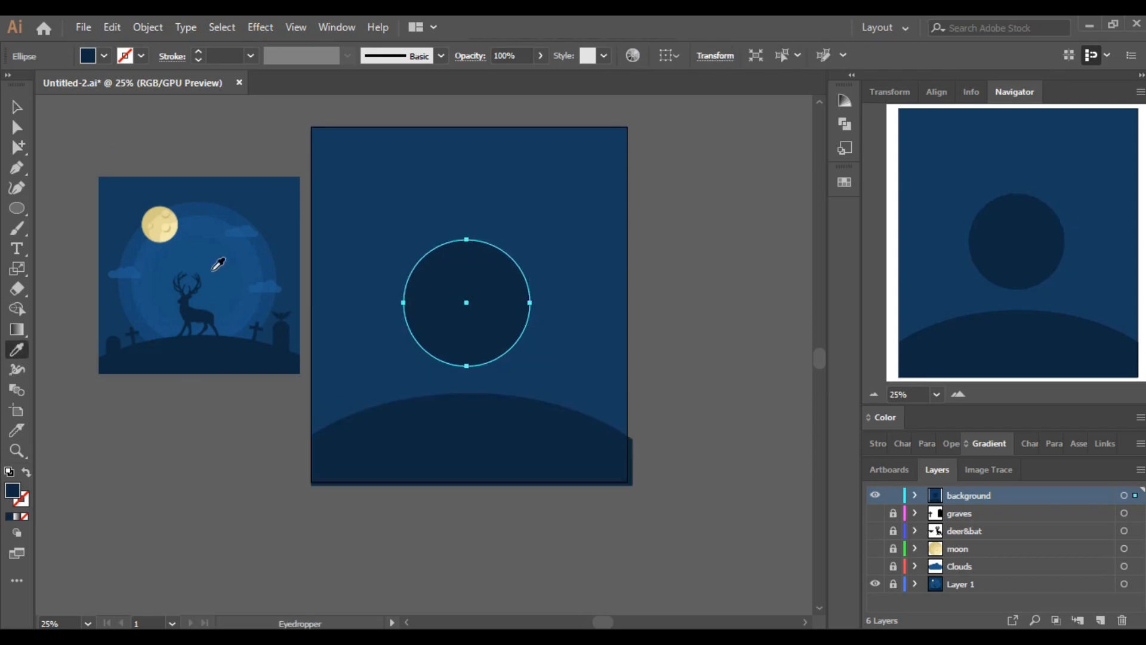
left_click(212, 272)
left_click(9, 111)
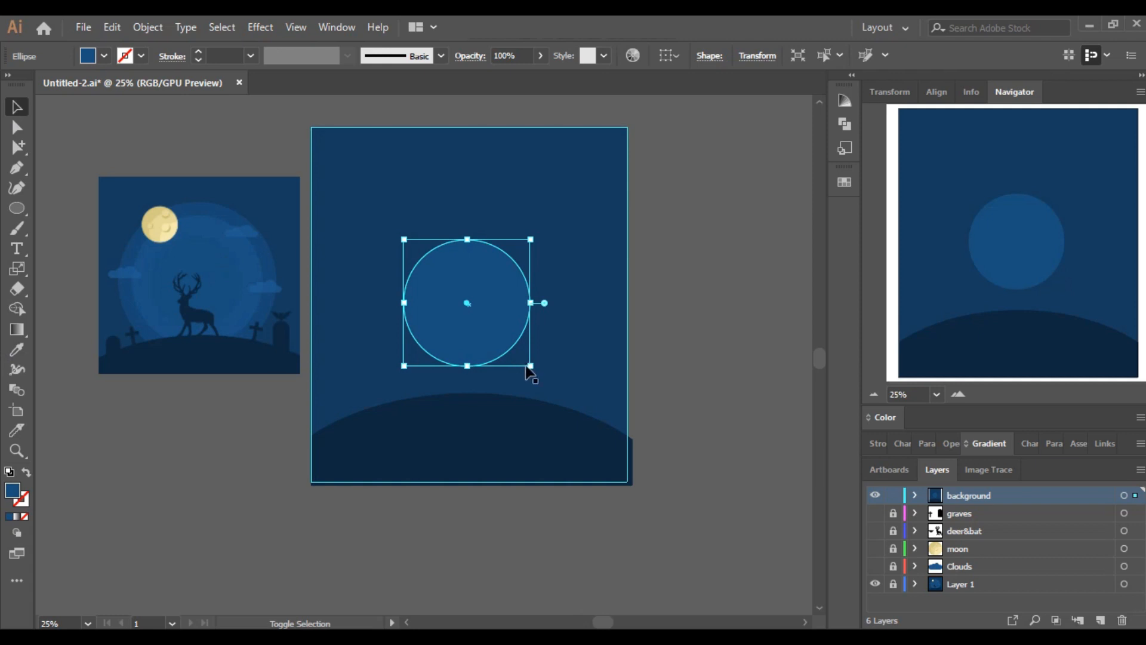
left_click_drag(529, 366, 533, 369)
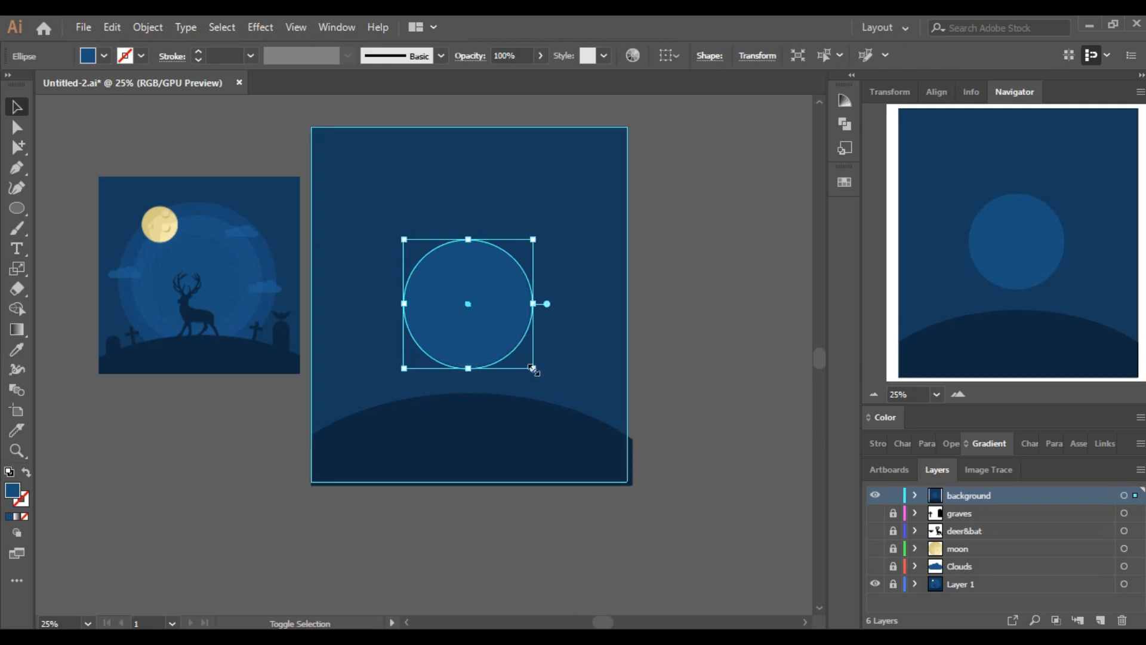
Add a larger copy of the glow circle around the first one and set its opacity to 60%
left_click_drag(493, 322, 548, 297)
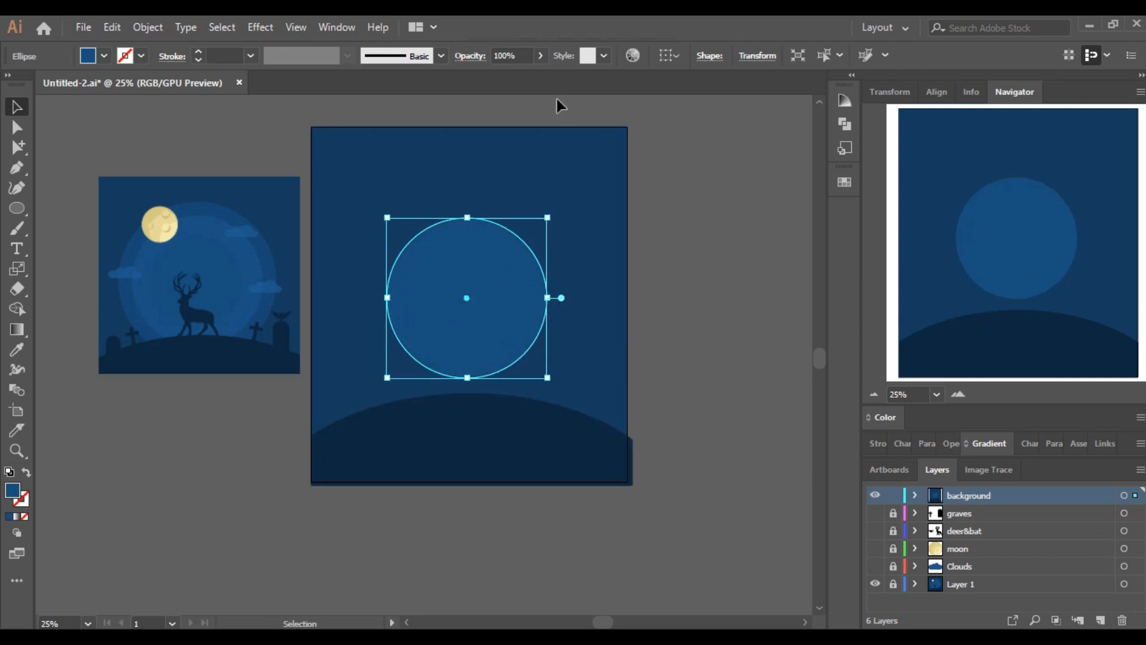
left_click(540, 55)
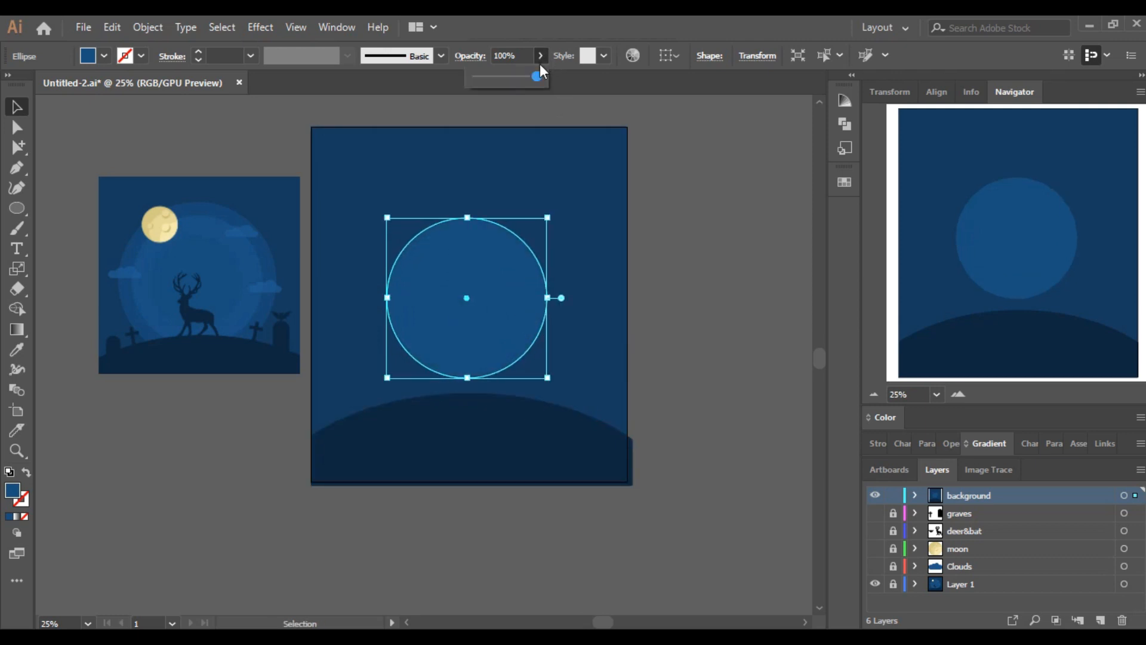
left_click(509, 76)
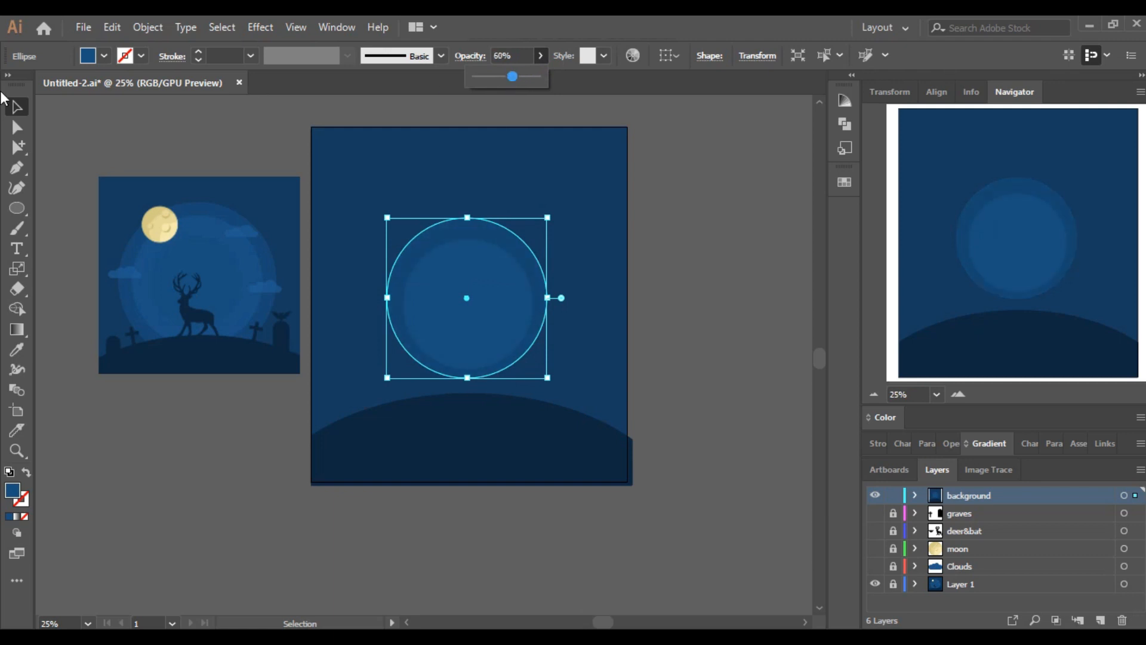
Nudge the 60% opacity glow circle right and down to centre it around the inner circle
left_click(16, 108)
key("Right")
key("Right")
key("Down")
key("Down")
key("Down")
key("Down")
key("Down")
key("Down")
key("Down")
key("Right")
key("Right")
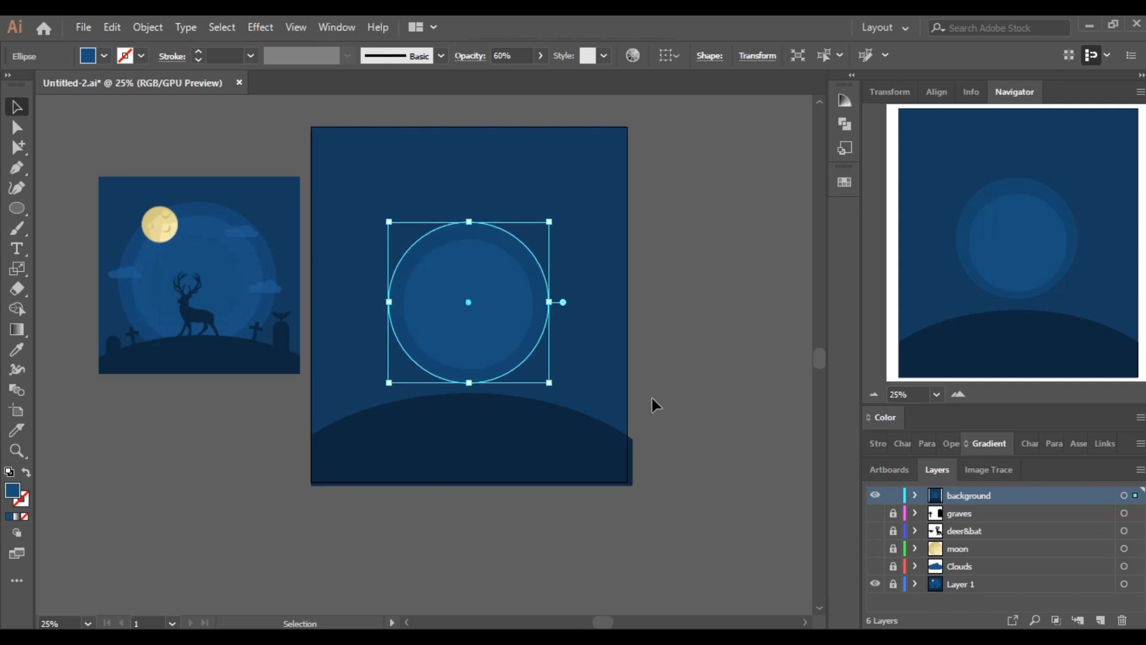
Enlarge the second glow circle a little more and recentre it around the inner circle
left_click_drag(548, 383, 555, 388)
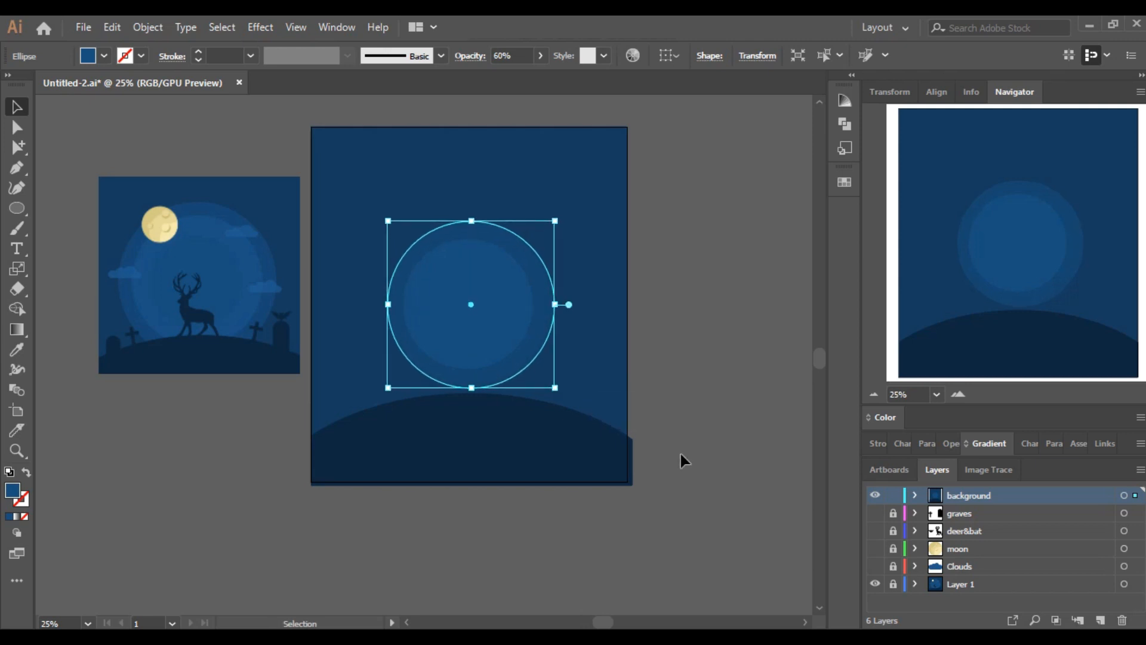
key("Left")
key("Left")
key("Left")
key("Left")
key("Left")
key("Left")
key("Up")
key("Up")
key("Up")
key("Up")
key("Right")
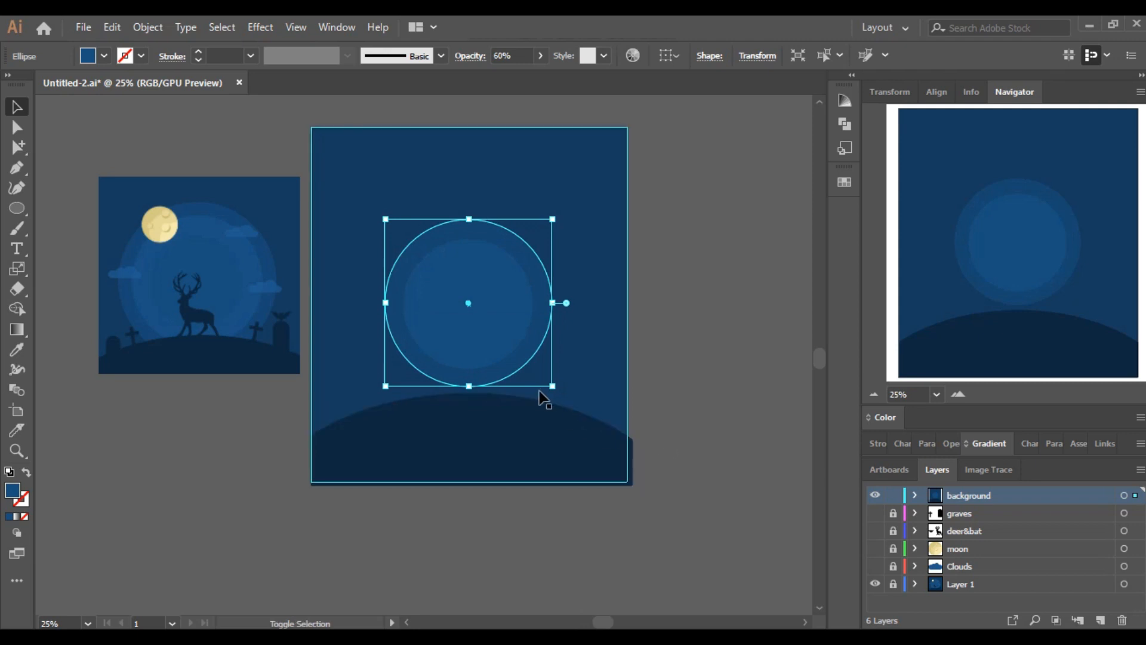
left_click_drag(553, 386, 563, 398)
key("Left")
key("Left")
key("Left")
key("Left")
key("Up")
key("Up")
key("Up")
key("Up")
key("Up")
Add a third, larger glow circle reaching over the hilltop and set its opacity to 40%
left_click_drag(526, 357, 501, 339)
left_click_drag(533, 374, 568, 409)
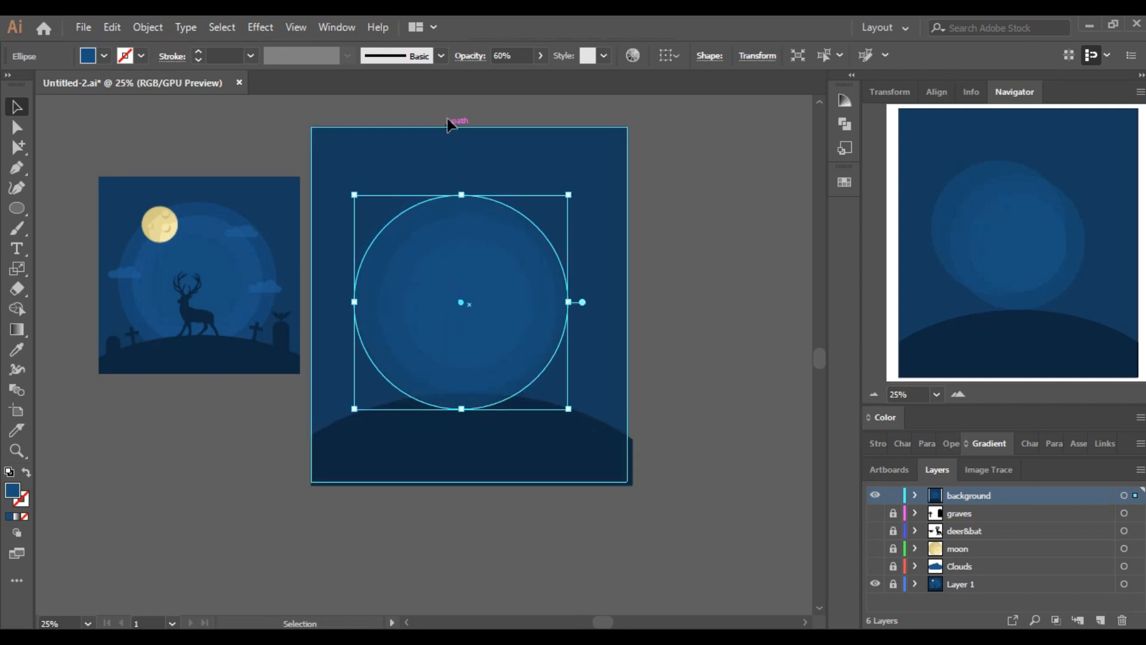
left_click(539, 56)
left_click_drag(496, 75, 500, 76)
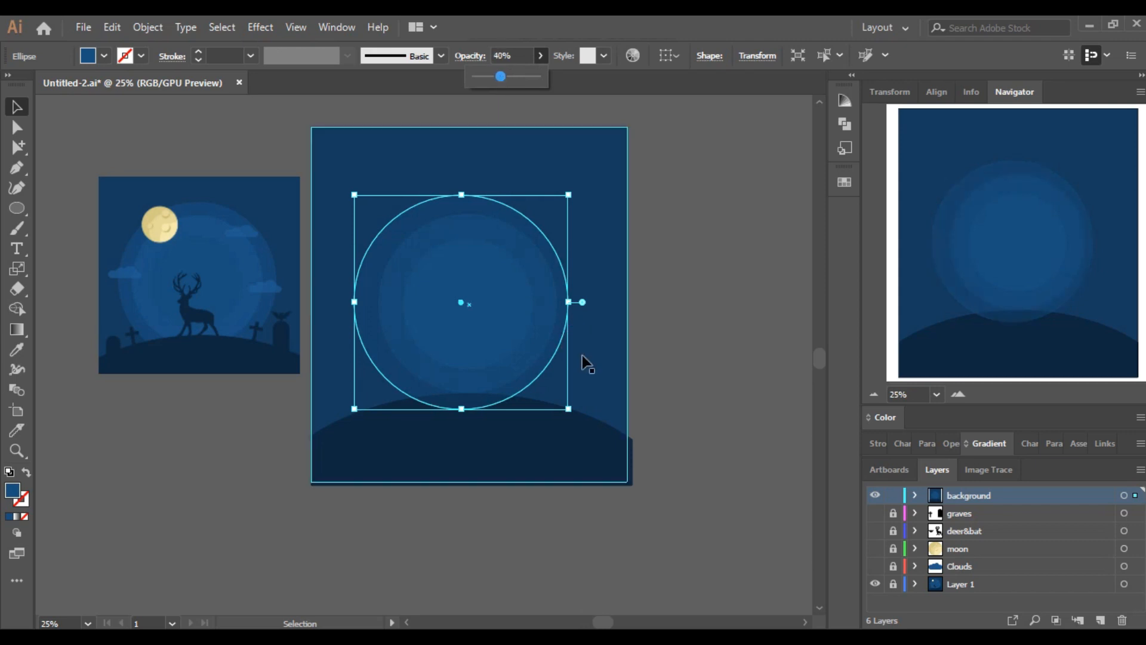
Centre the outermost glow circle on the inner rings and enlarge it slightly
left_click(554, 349)
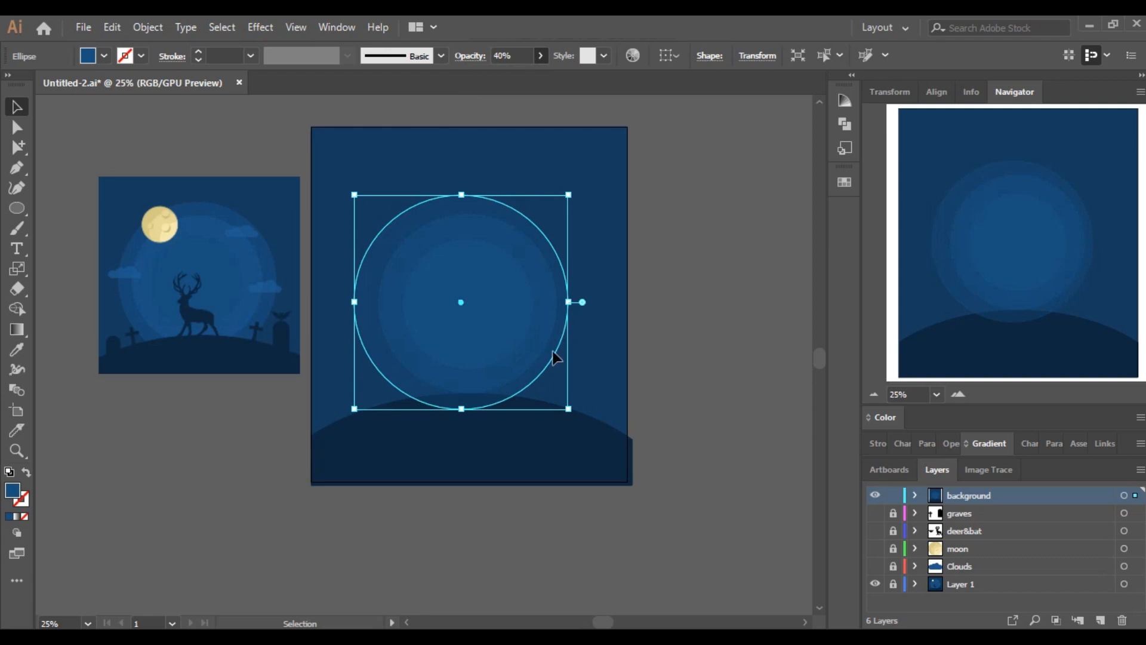
left_click(554, 350)
key("Right")
key("Right")
key("Right")
key("Right")
key("Right")
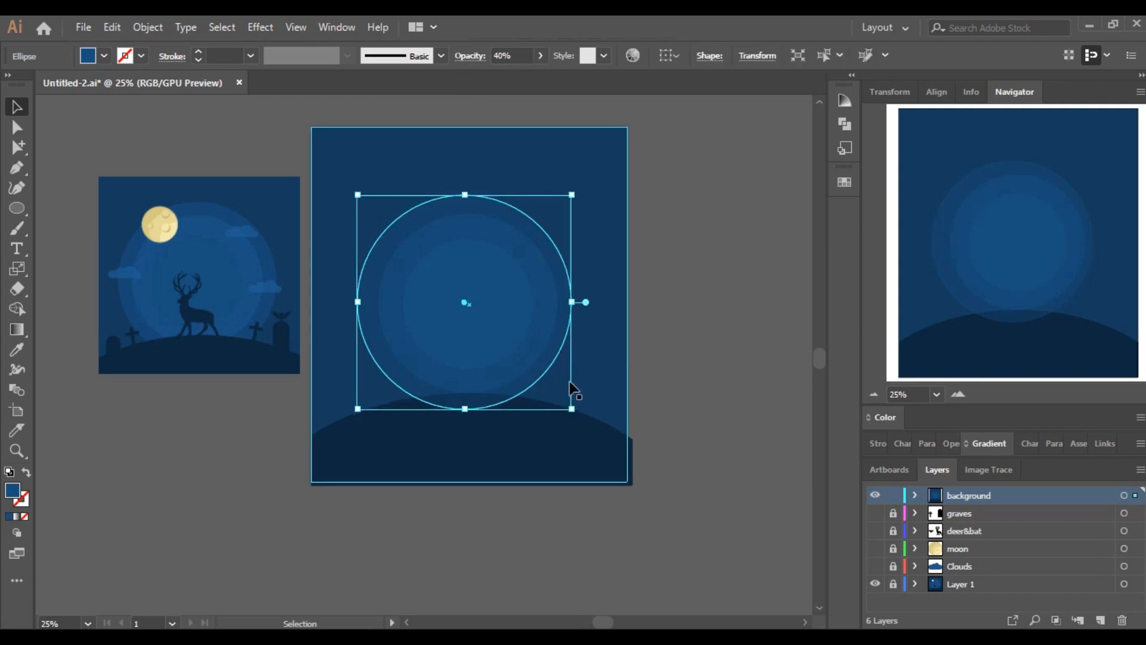
mouse_move(574, 409)
left_mouse_down()
mouse_move(598, 418)
mouse_move(580, 416)
left_mouse_up()
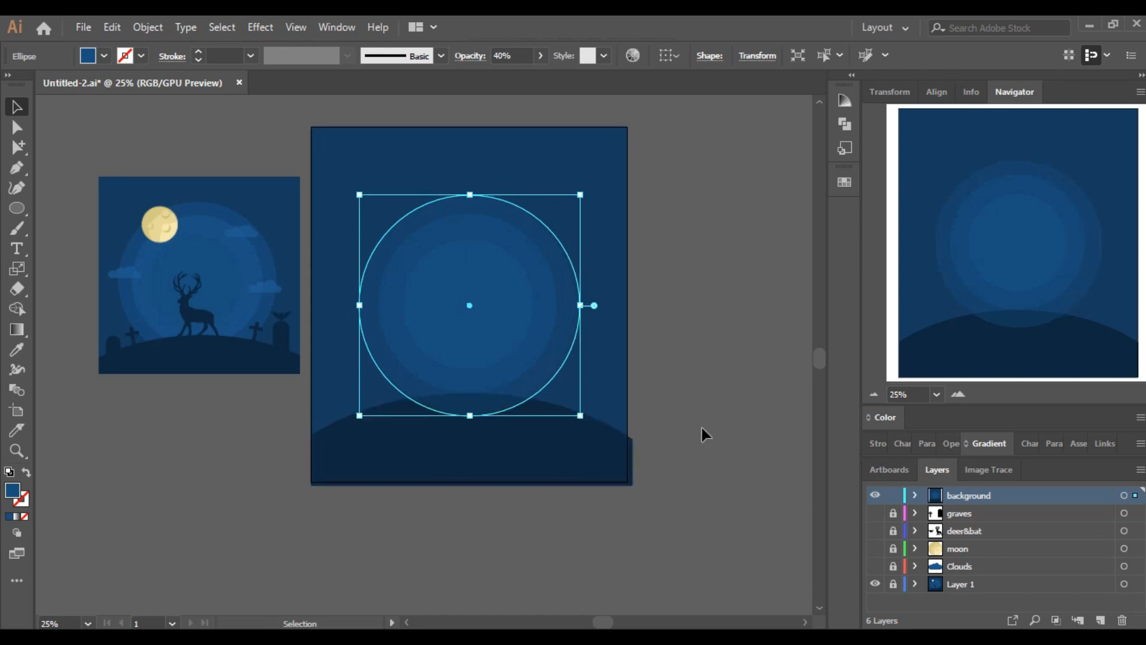
left_click(701, 427)
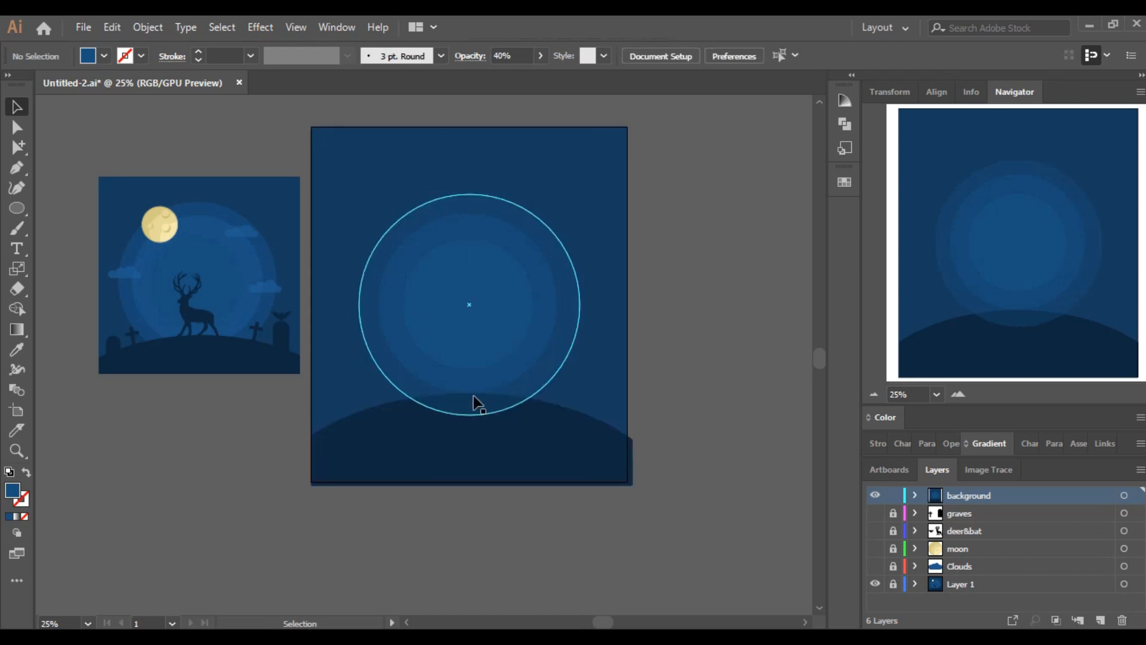
Bring the hill shape to the front so it covers the lower part of the glow
left_click(545, 455)
right_click(546, 451)
mouse_move(634, 367)
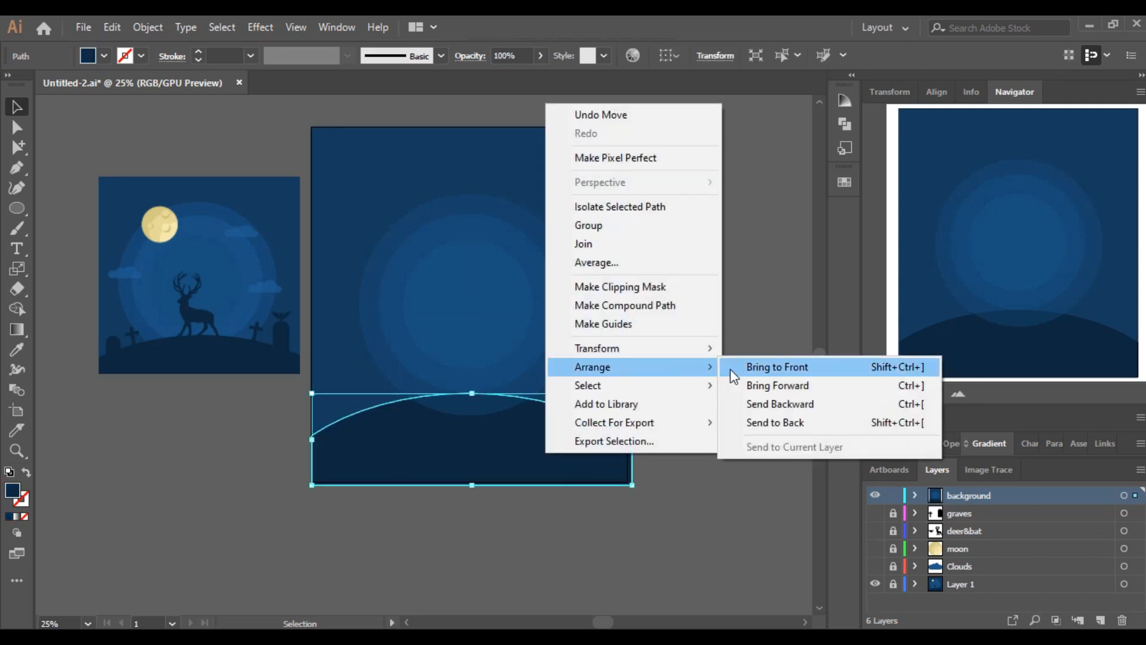
left_click(729, 369)
left_click(729, 470)
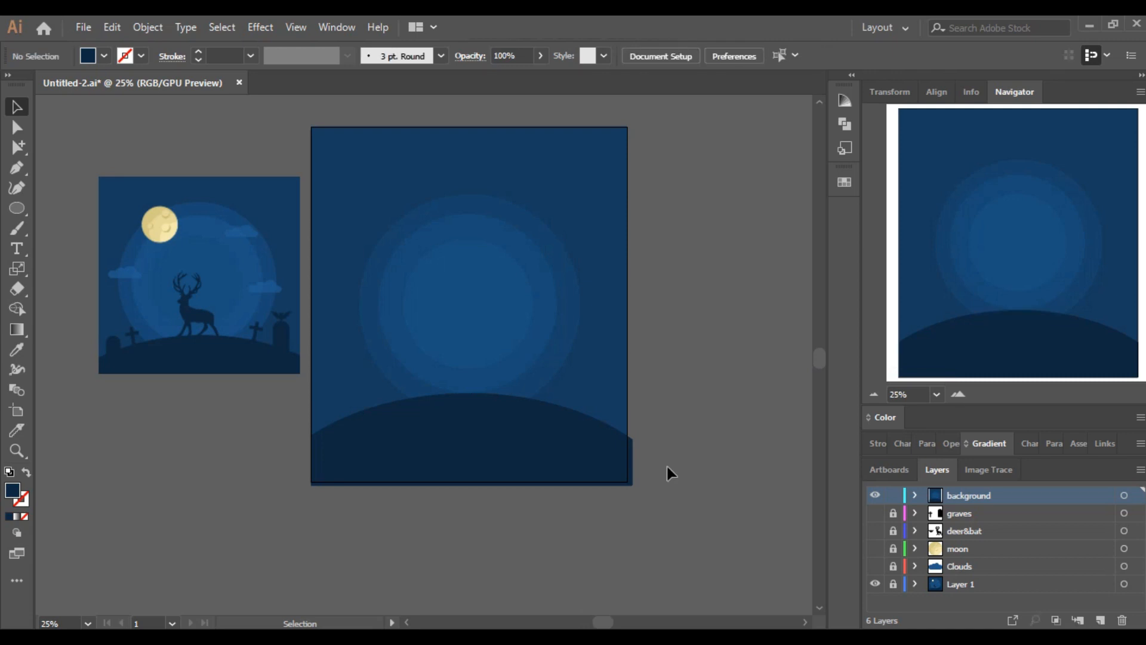
Lock the background layer and move it below the Clouds layer, directly above Layer 1
left_click(530, 349)
left_click(661, 335)
left_click(893, 495)
left_click(874, 531)
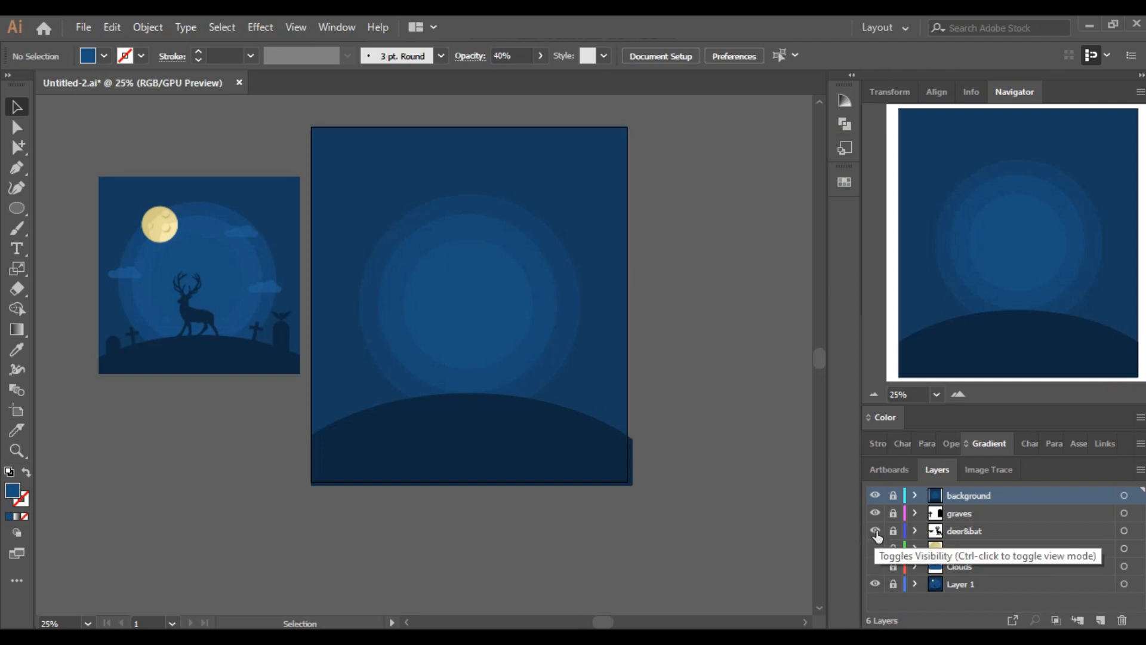
left_click(875, 531)
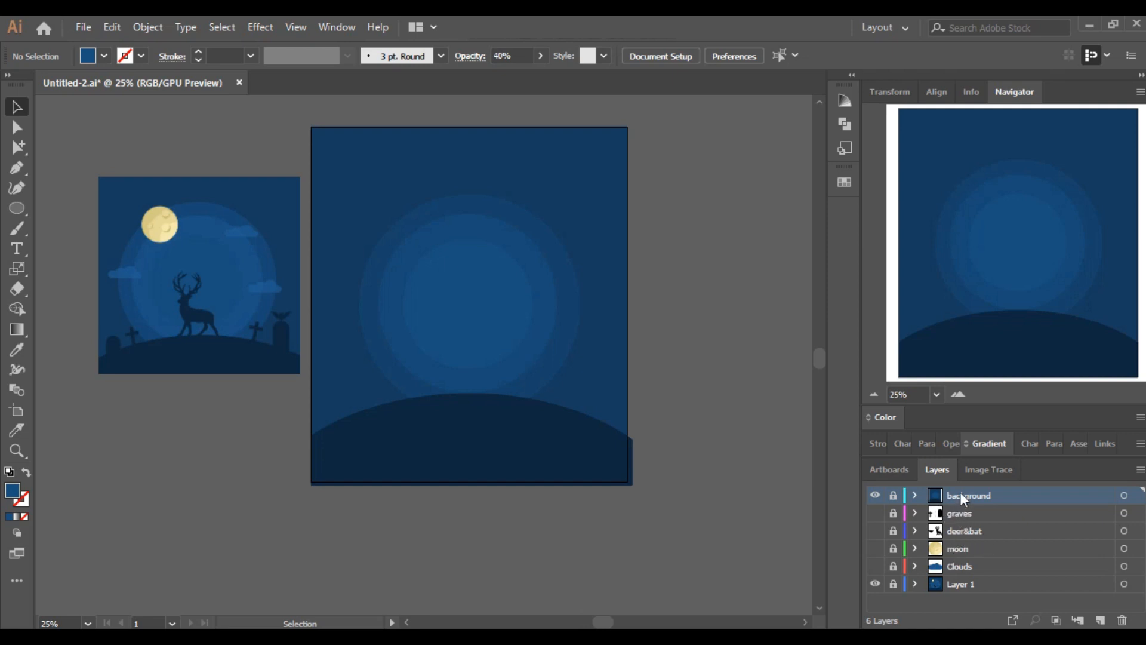
left_click_drag(959, 499, 961, 576)
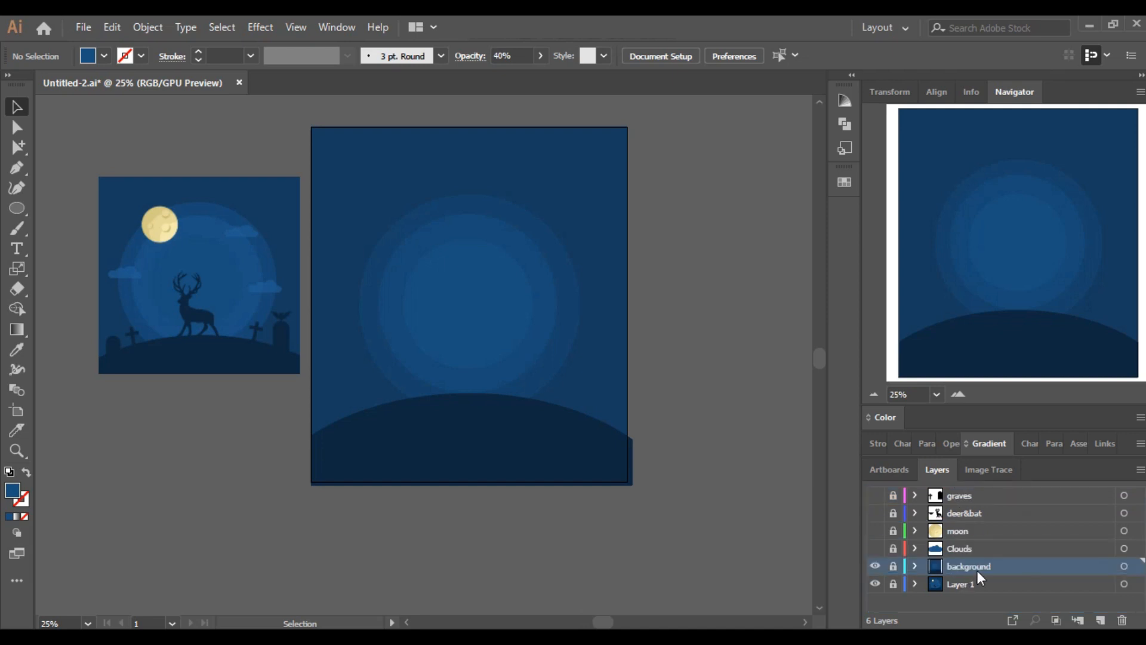
Show and unlock the moon layer, shrink the moon and place it over the glow's upper-left edge
left_click(876, 496)
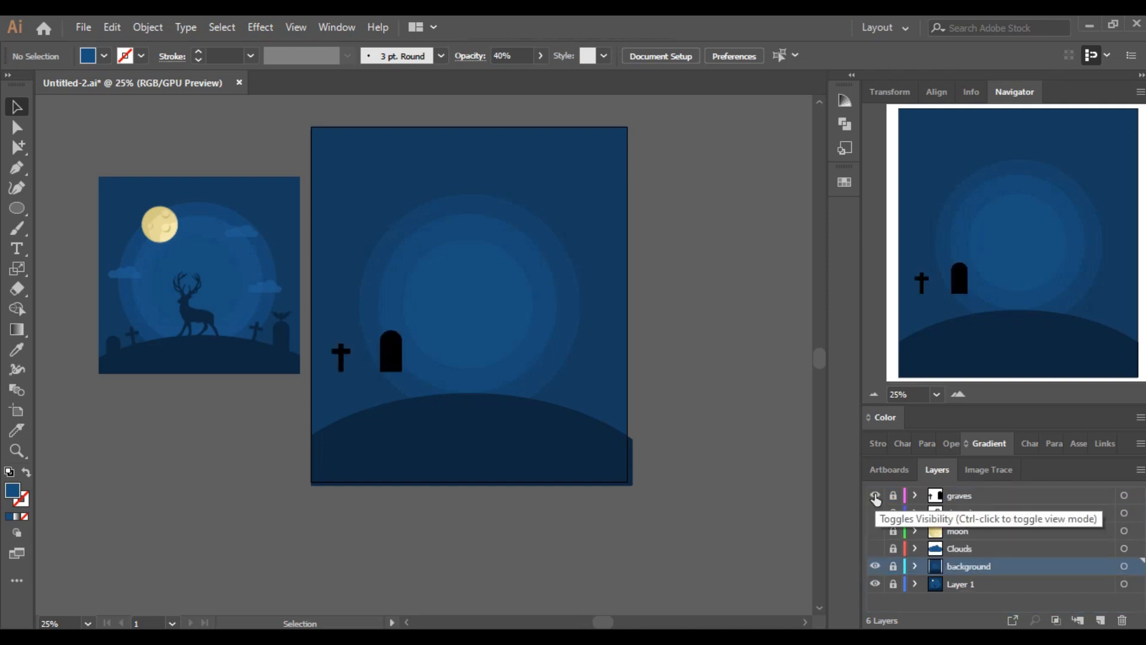
left_click(875, 498)
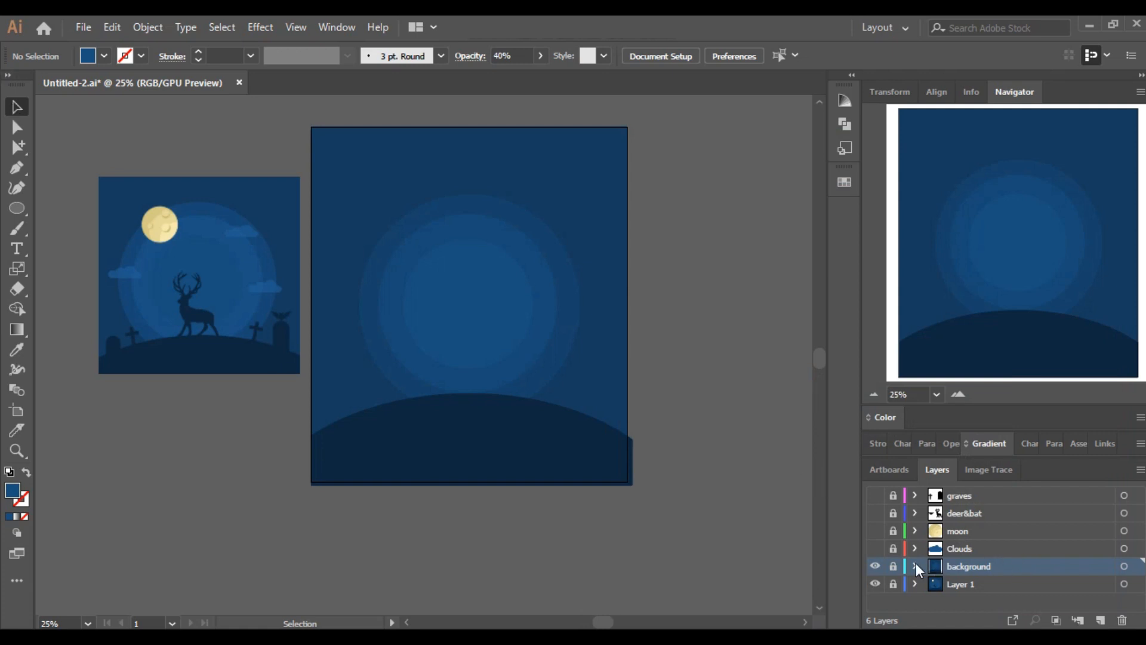
left_click(875, 530)
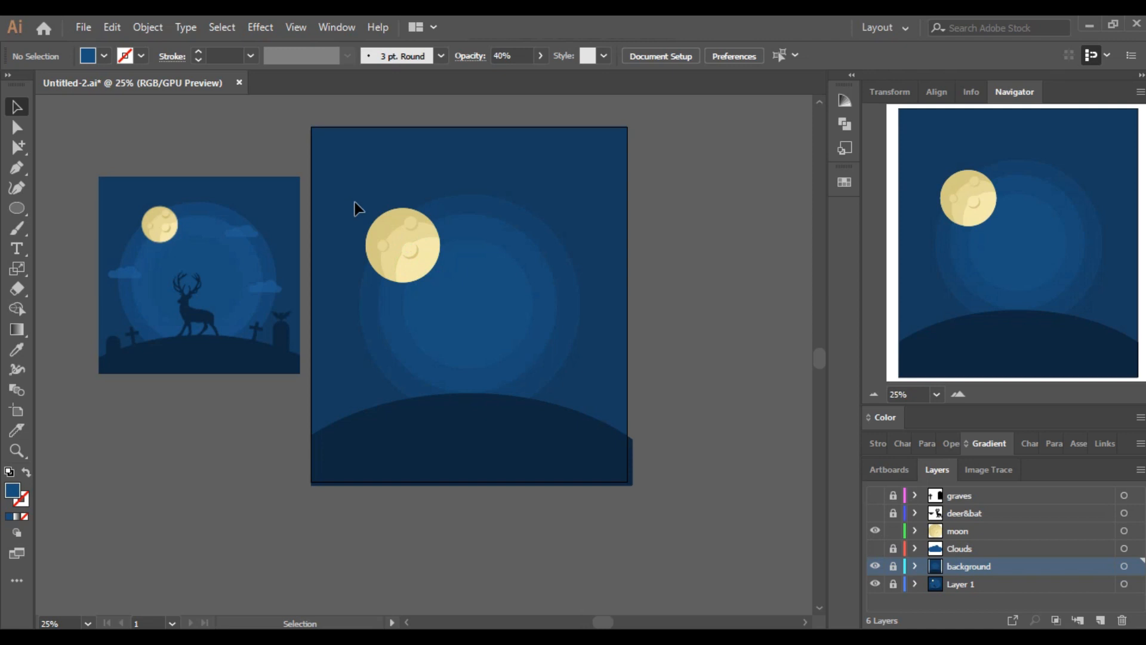
left_click(439, 274)
left_click_drag(441, 282, 427, 270)
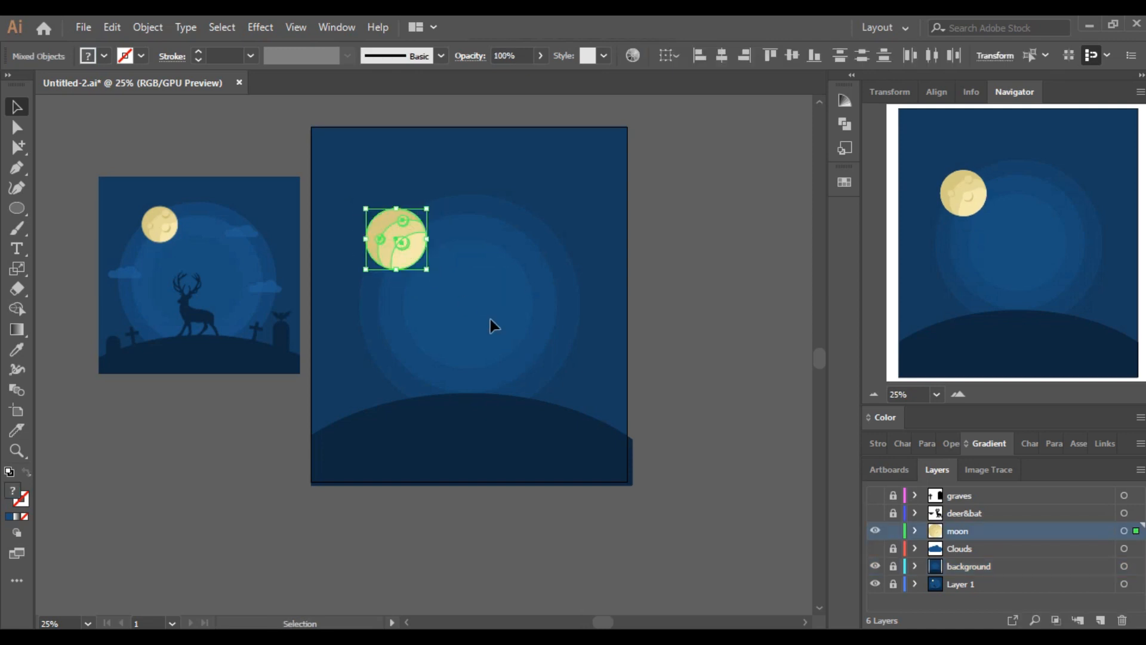
left_click(959, 394)
left_click_drag(974, 279, 968, 244)
left_click_drag(426, 265, 439, 248)
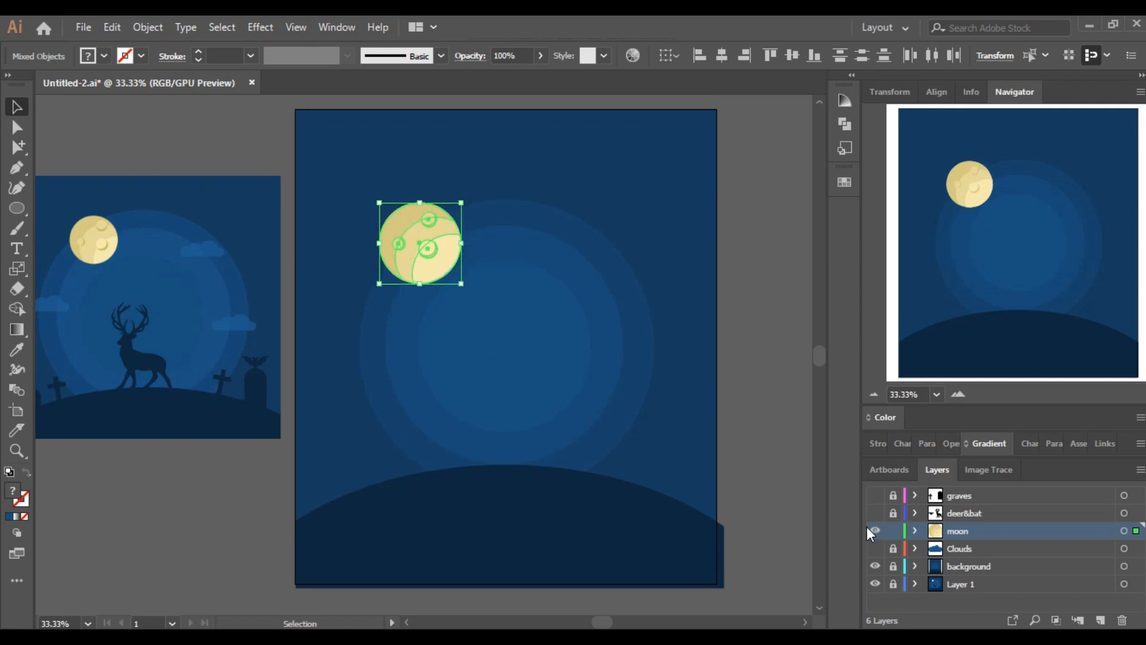
Show and unlock the Clouds layer, place the cloud on the glow's right edge, and copy it to the upper-right and left edges
left_click(875, 548)
left_click(527, 335)
left_click_drag(570, 357, 631, 330)
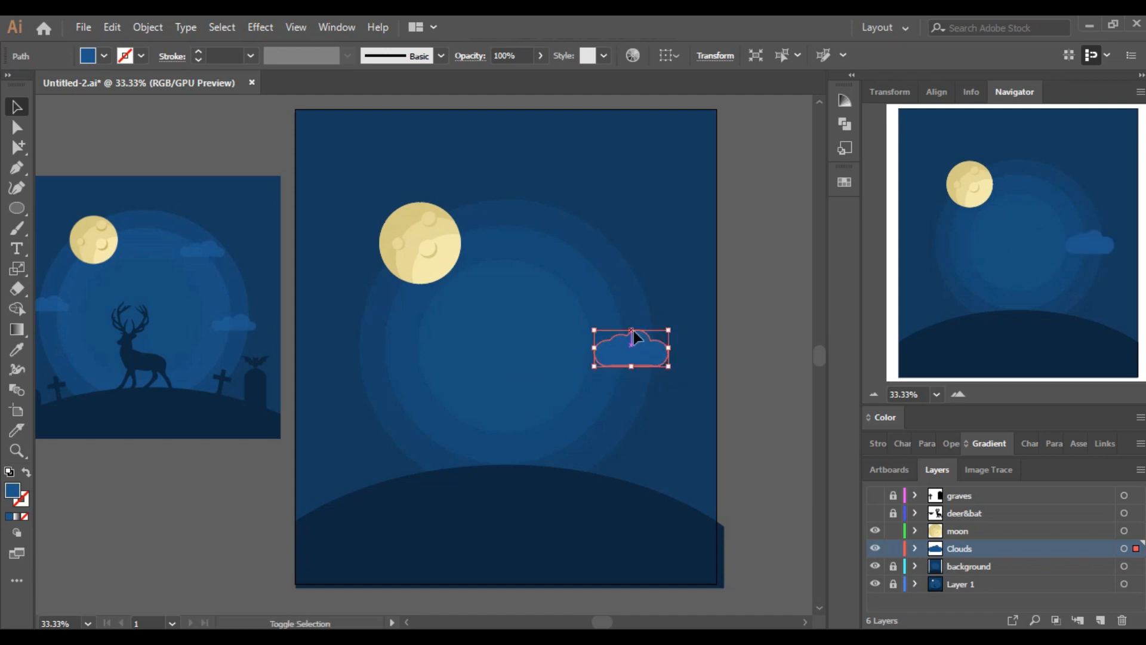
key("Up")
key("Up")
key("Up")
key("Up")
key("Right")
left_click_drag(641, 353, 384, 352)
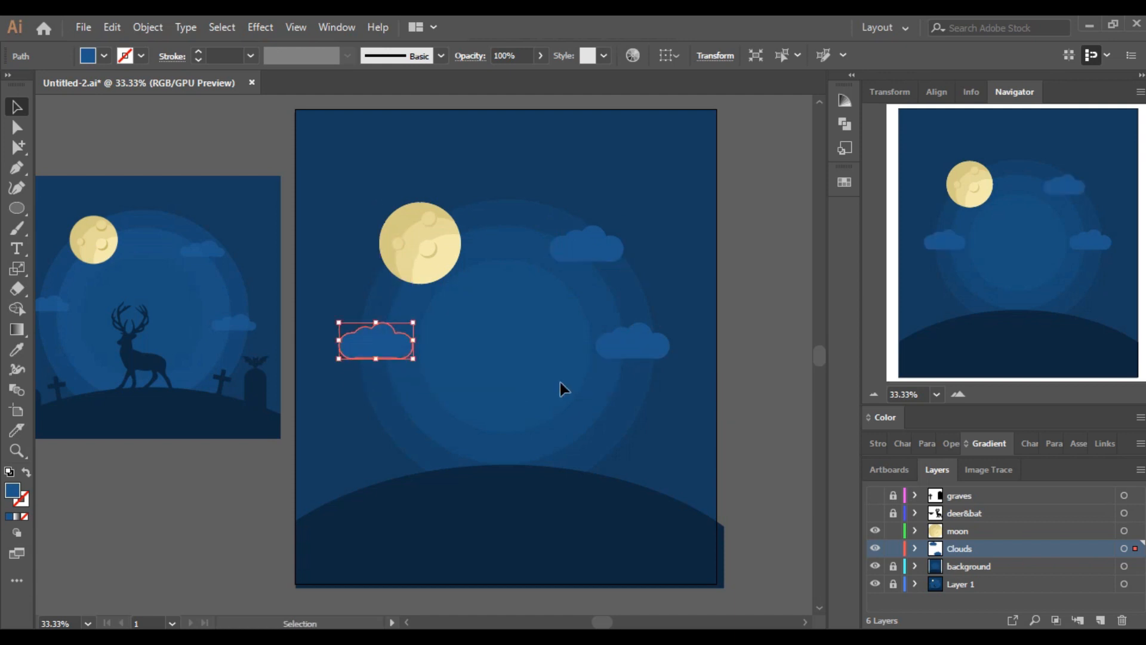
left_click(715, 395)
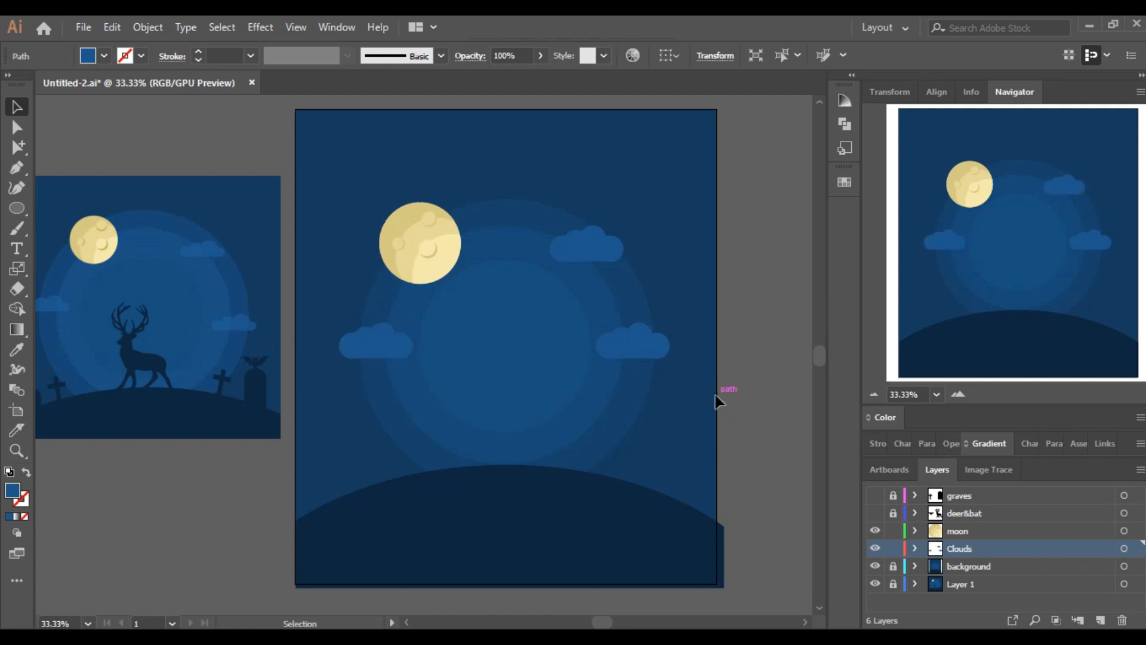
Set the opacity of all three clouds to 90%
left_click(637, 346)
left_click(585, 249, "shift")
left_click(388, 327, "shift")
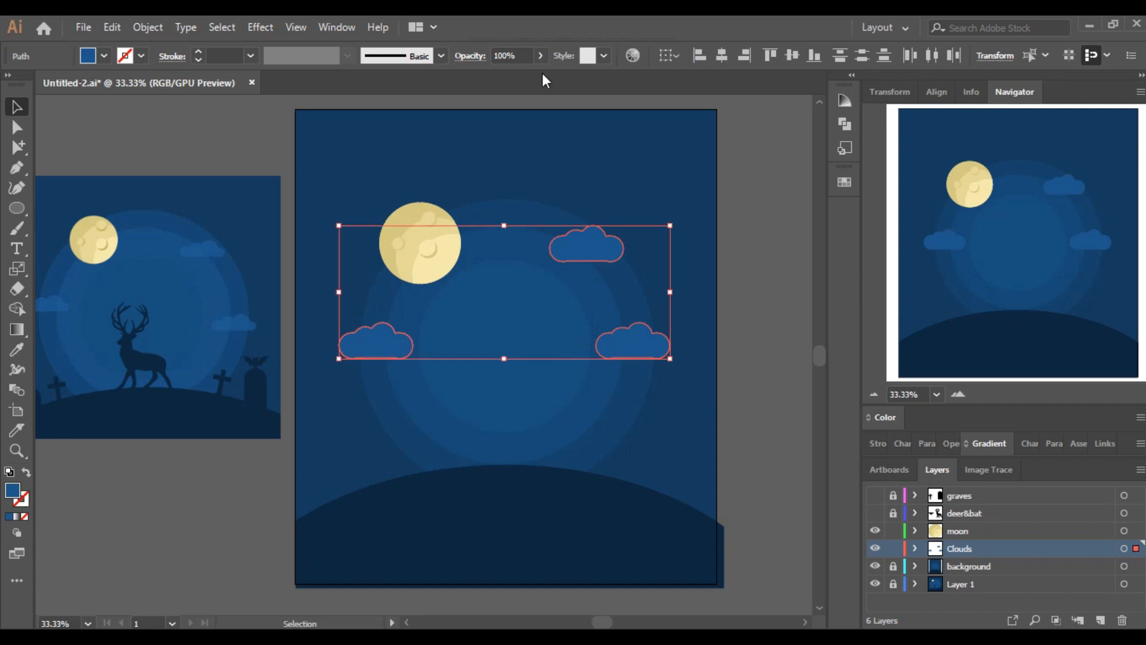
left_click(540, 56)
left_click_drag(540, 76, 527, 77)
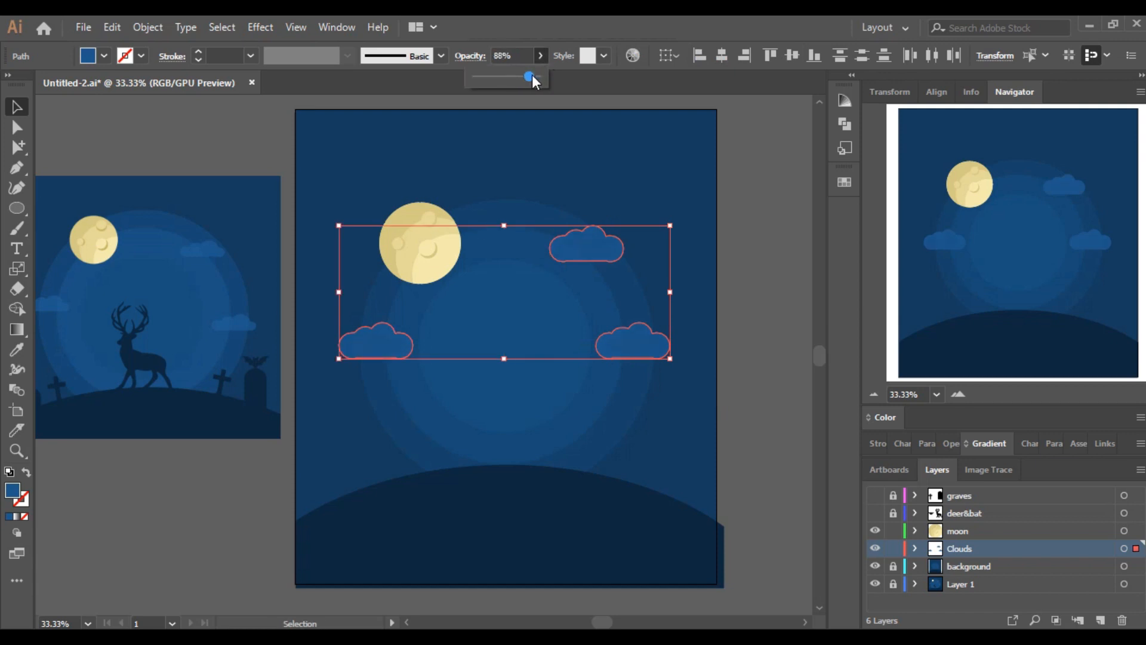
left_click(746, 265)
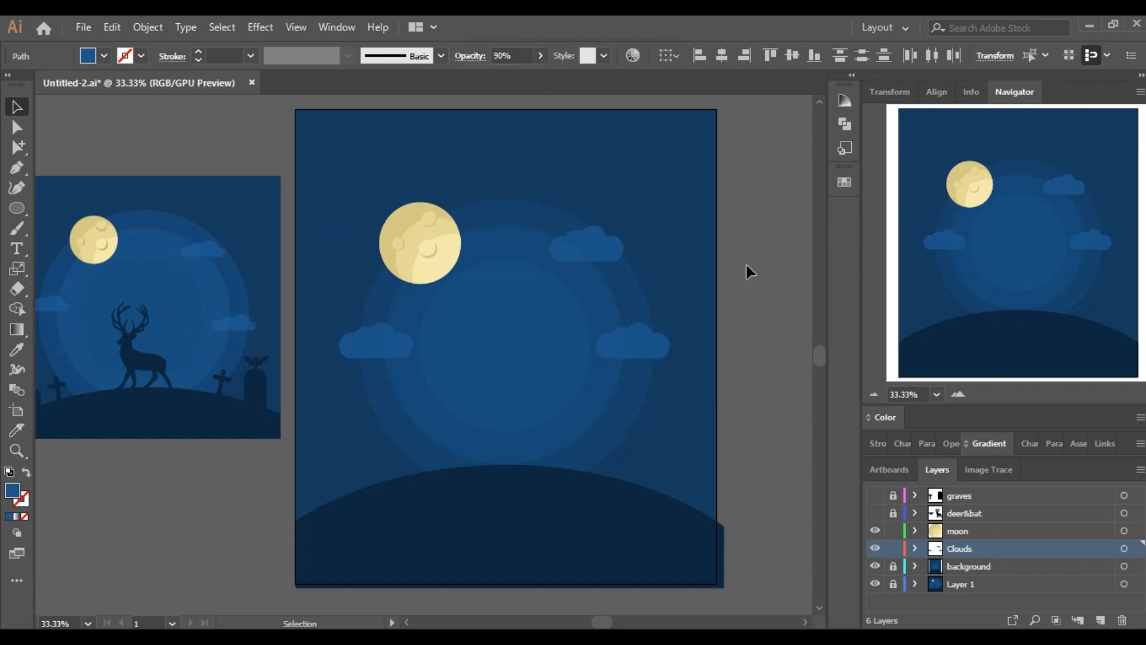
Nudge the lower-right cloud further right and slightly down on the glow's edge
left_click(626, 347)
key("Right")
key("Right")
key("Right")
key("Right")
key("Right")
key("Right")
key("Right")
key("Right")
key("Right")
key("Right")
key("Down")
key("Down")
key("Down")
key("Down")
key("Down")
key("Down")
key("Down")
key("Right")
key("Right")
key("Down")
key("Down")
key("Down")
key("Right")
key("Right")
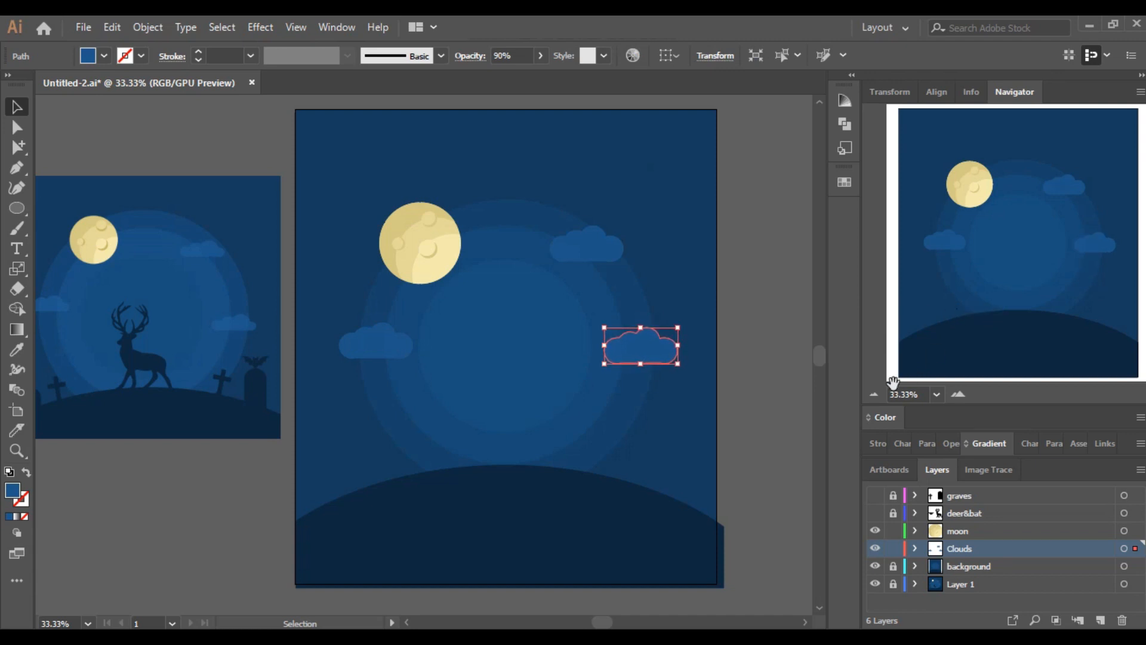
Deselect the cloud, and show and unlock the graves layer
left_click(874, 395)
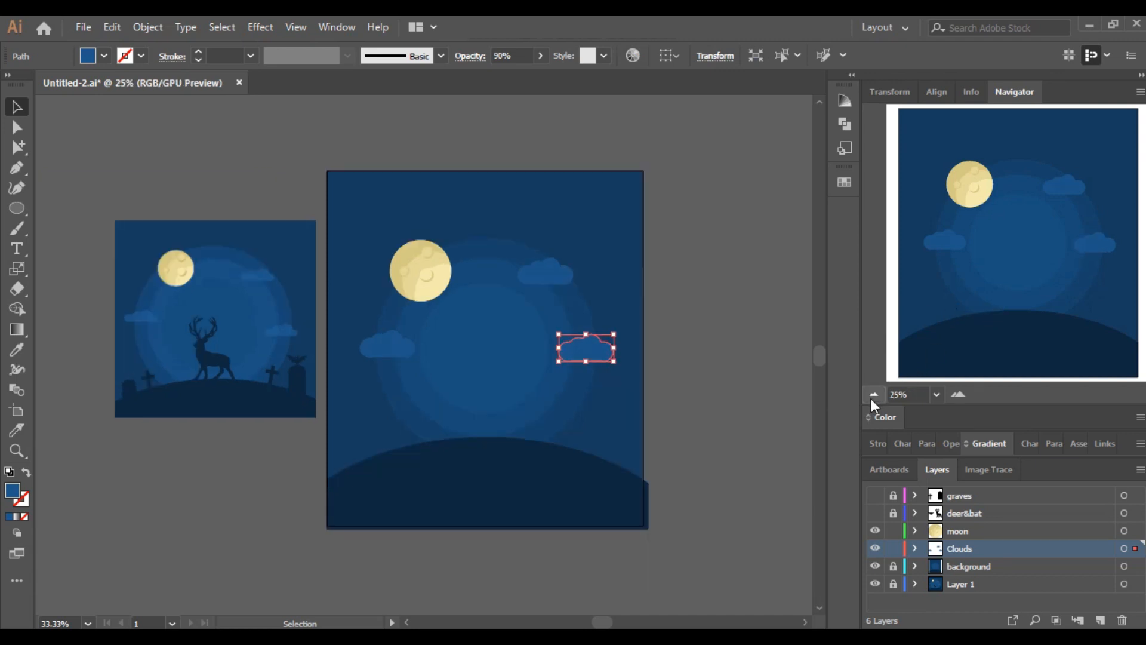
left_click(556, 387)
left_click(892, 496)
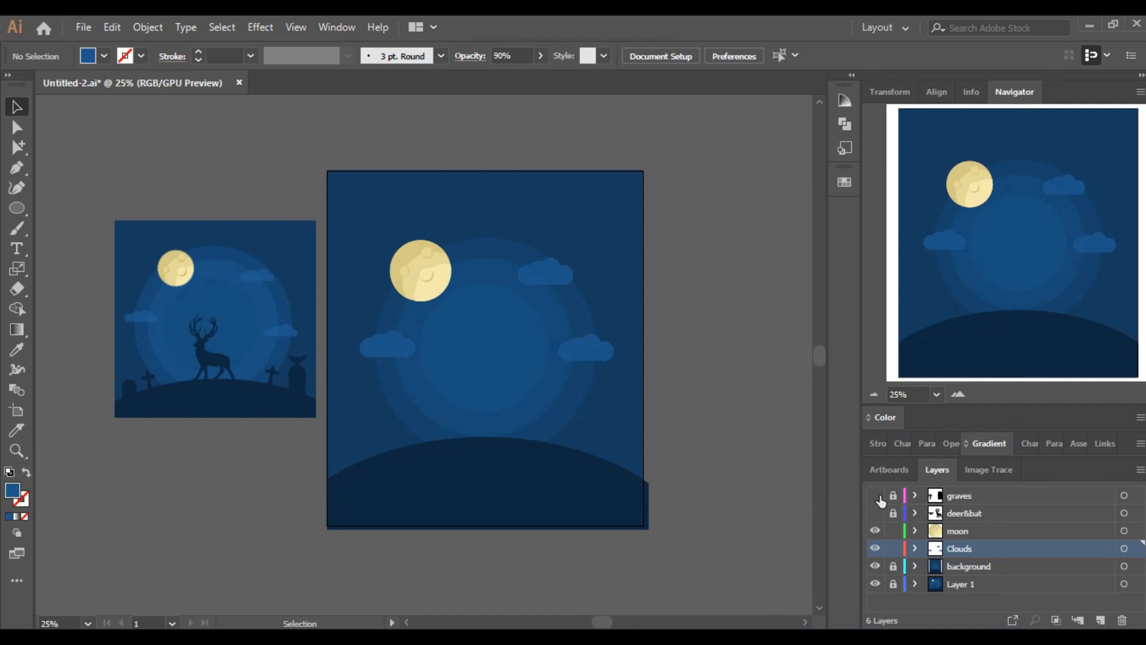
left_click(875, 496)
left_click(893, 496)
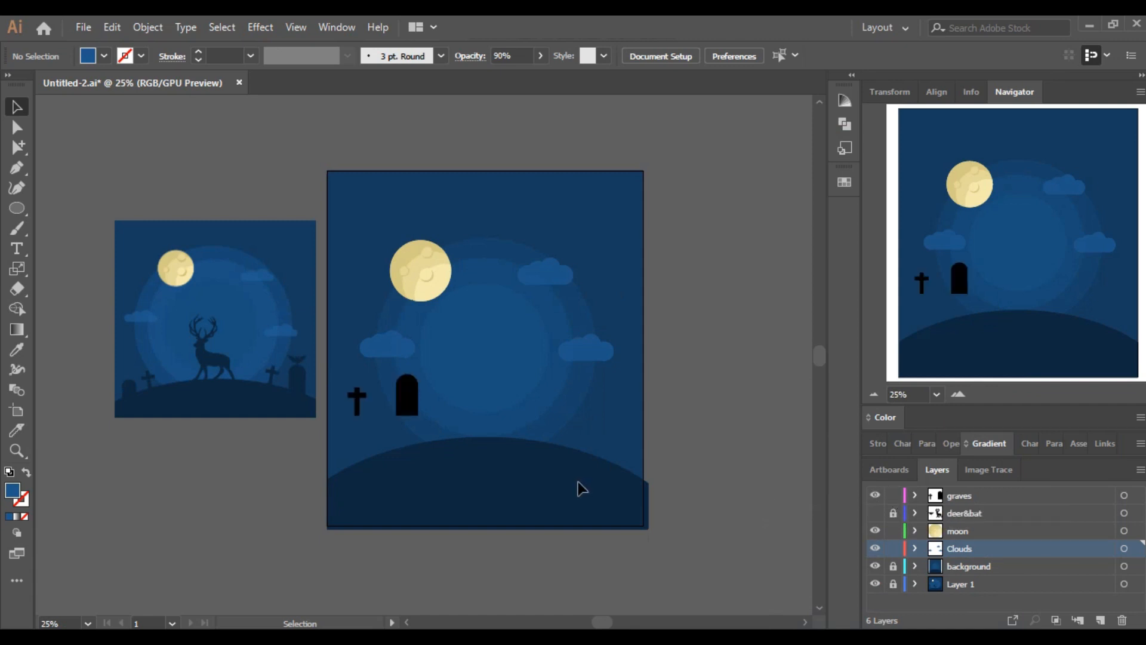
Lock the moon and Clouds layers and move the black gravestone onto the left end of the hill
left_click(875, 530)
left_click(958, 394)
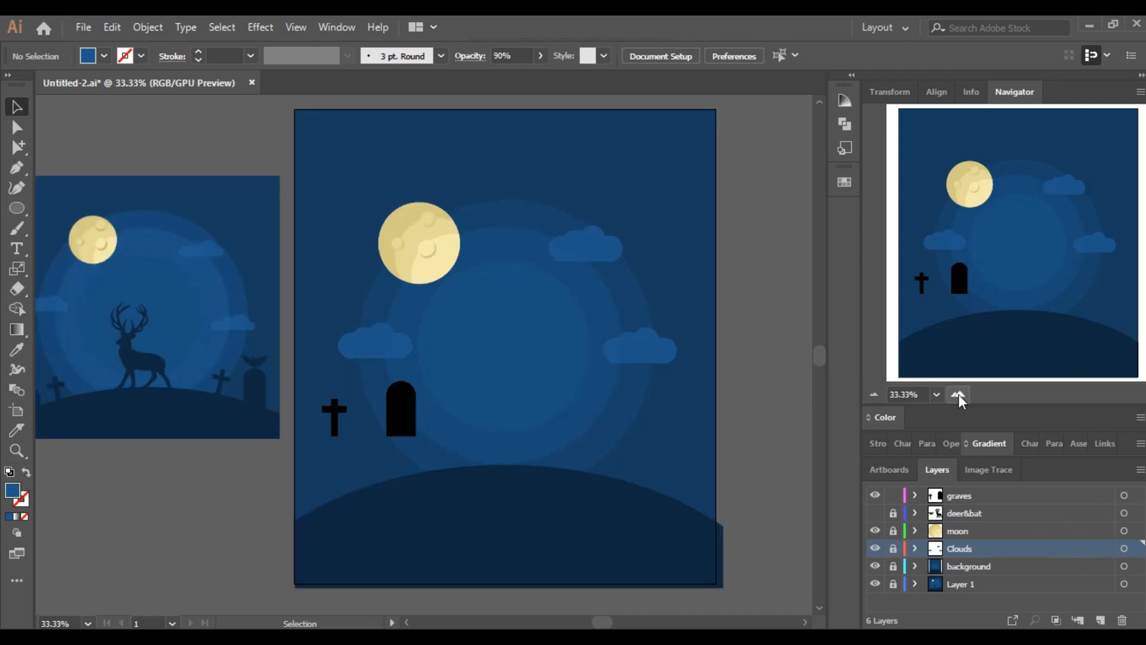
left_click(869, 398)
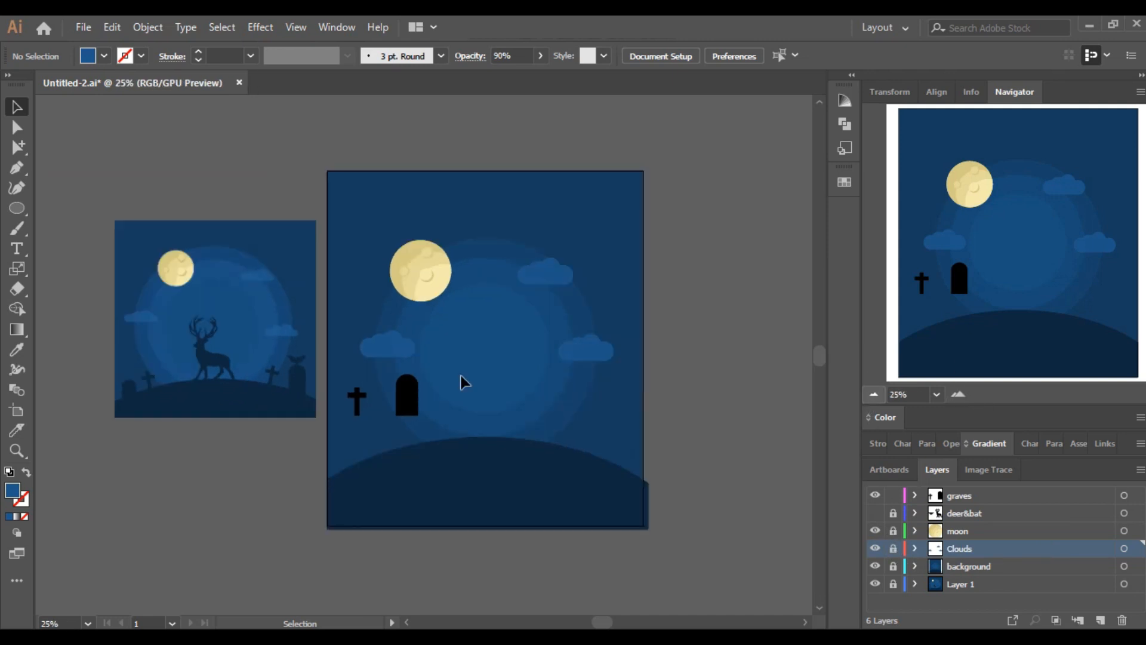
left_click_drag(401, 409, 342, 464)
Fill the left gravestone with the hill's dark blue and enlarge it slightly
left_click(20, 353)
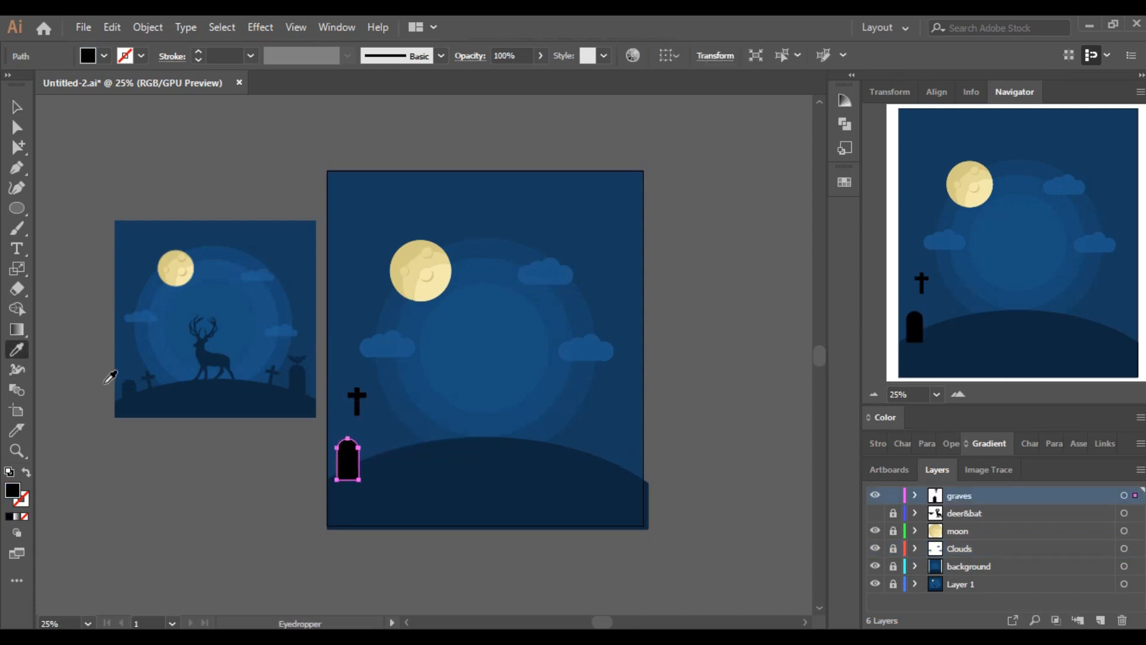
left_click(379, 500)
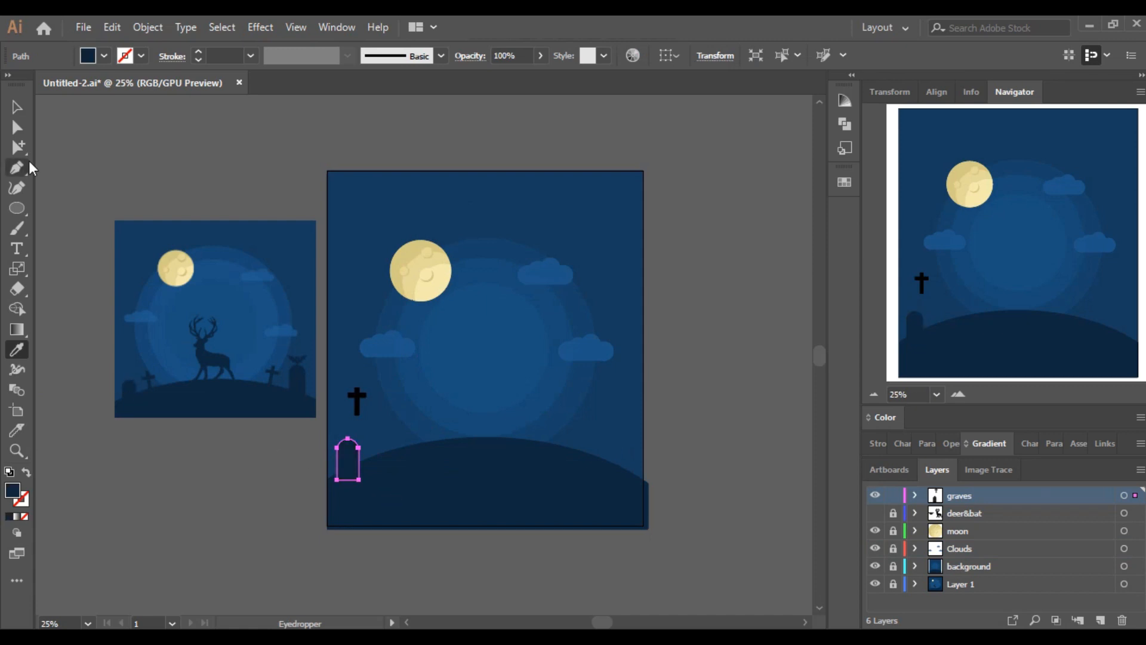
left_click(17, 107)
left_click(344, 491)
left_click(353, 473)
left_click_drag(362, 465, 369, 491)
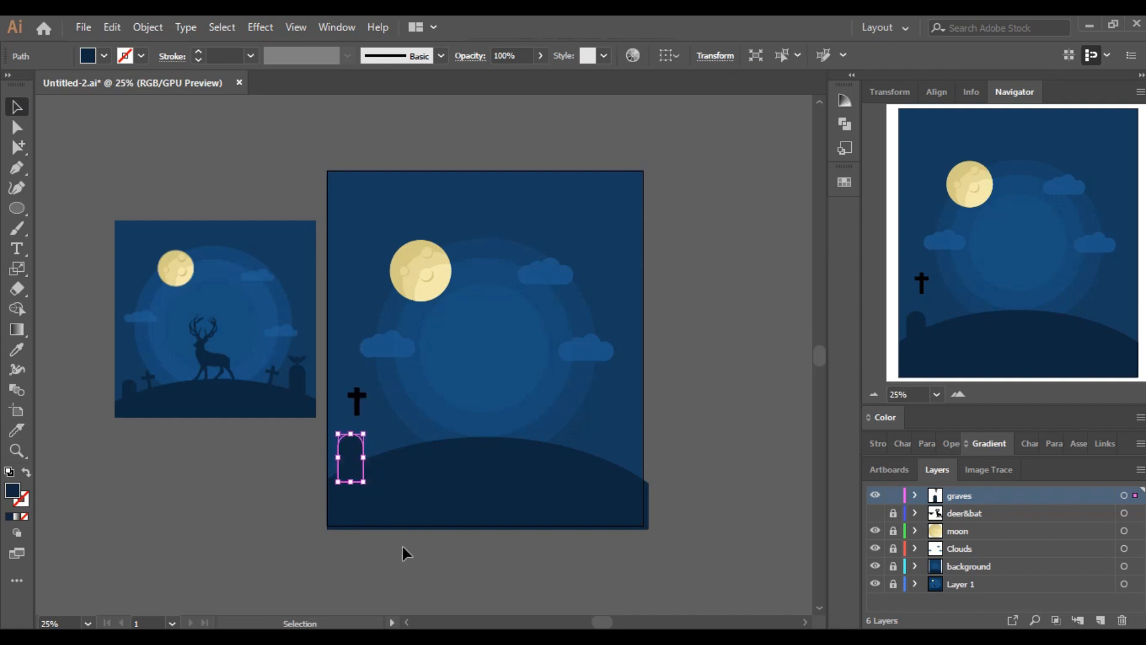
left_click(402, 546)
Copy the gravestone to the right side of the hill, making it slightly larger and sinking its base into the slope
left_click_drag(356, 452, 604, 436)
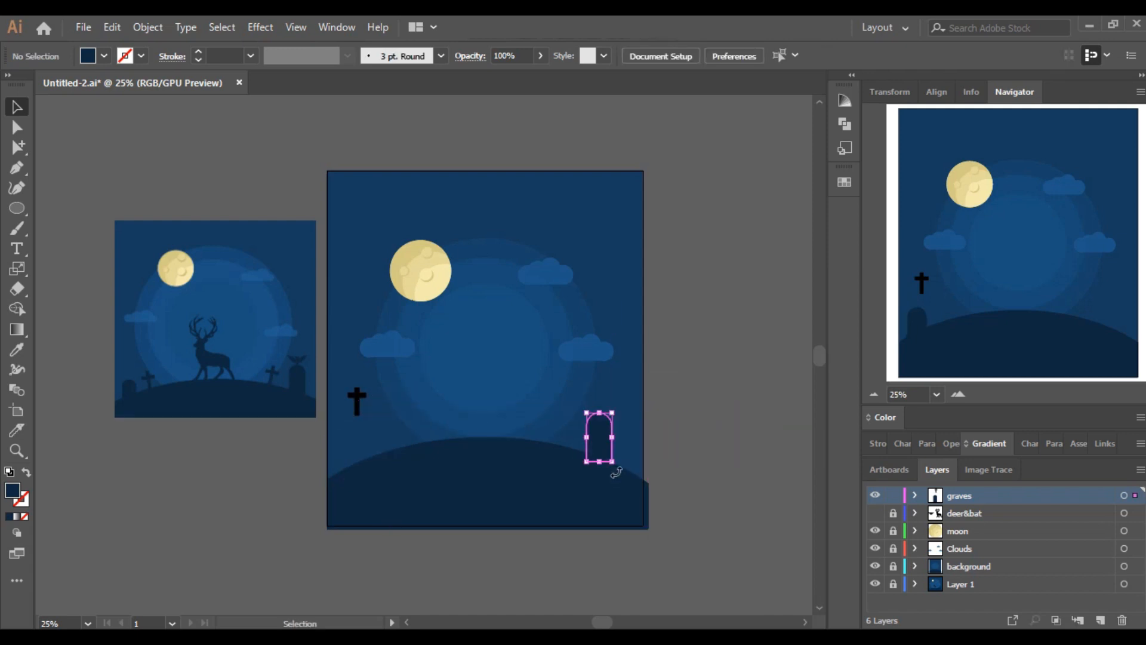
key("ctrl+z")
left_click_drag(353, 462, 622, 475)
key("shift+Up")
key("shift+Right")
key("shift+Right")
key("shift+Right")
key("shift+Right")
key("shift+Right")
key("shift+Down")
key("shift+Down")
key("shift+Down")
key("shift+Down")
key("shift+Down")
key("shift+Down")
left_click(668, 524)
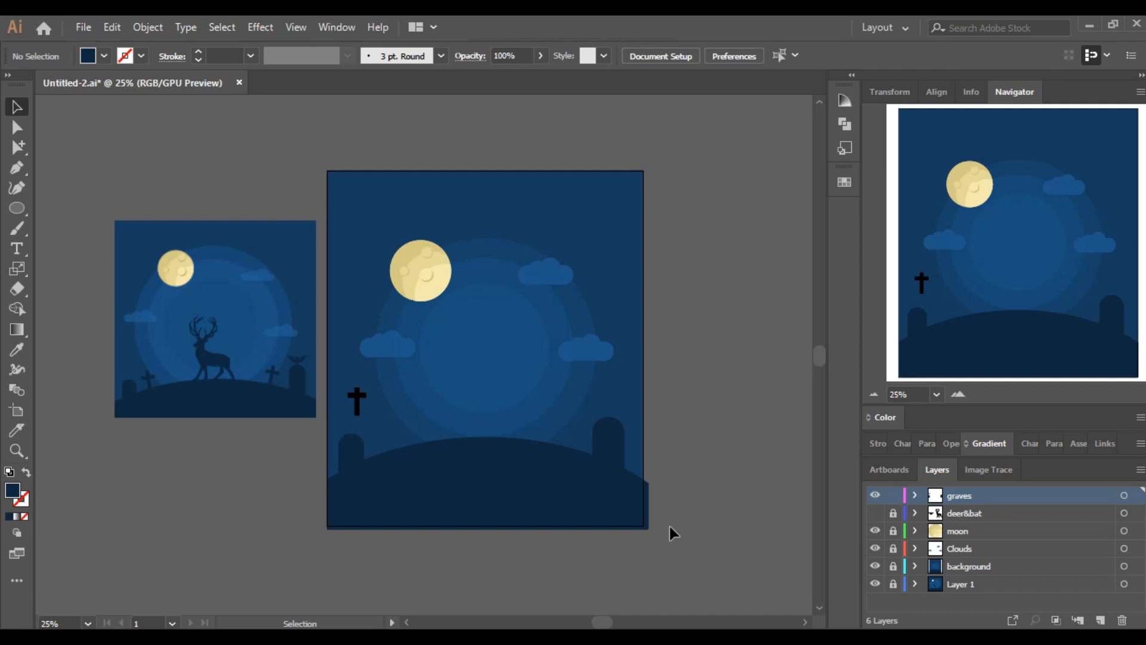
Fill the black cross with the hill's dark blue and move it beside the left gravestone
left_click(17, 350)
left_click(441, 493)
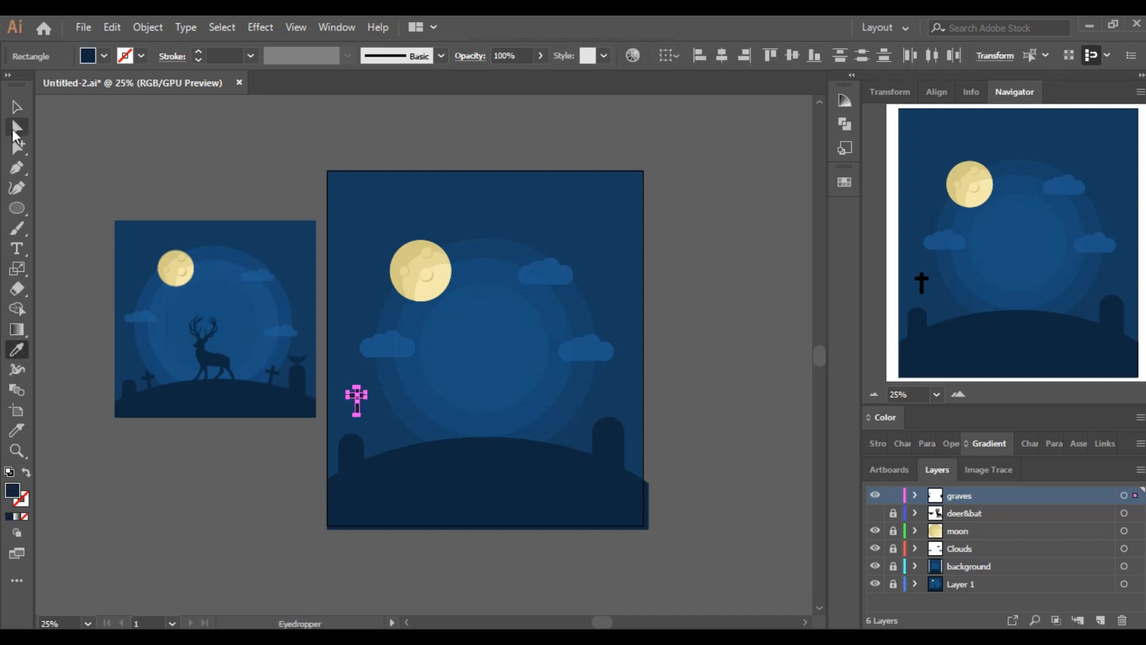
key("v")
left_click_drag(365, 401, 385, 445)
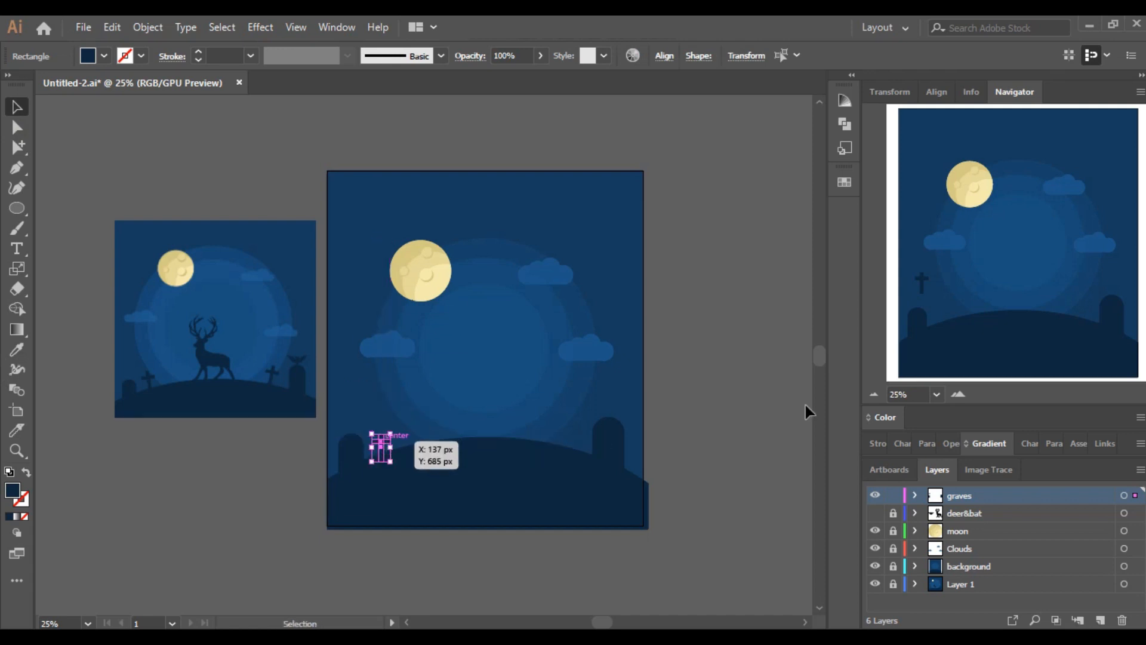
Tilt the cross slightly to the left and seat its base in the hill beside the left gravestone
left_click(967, 397)
left_click(958, 395)
left_click_drag(1014, 272, 1018, 289)
left_click_drag(247, 402, 241, 418)
key("Up")
key("Up")
key("Up")
key("Up")
key("Up")
key("Up")
key("Right")
key("Right")
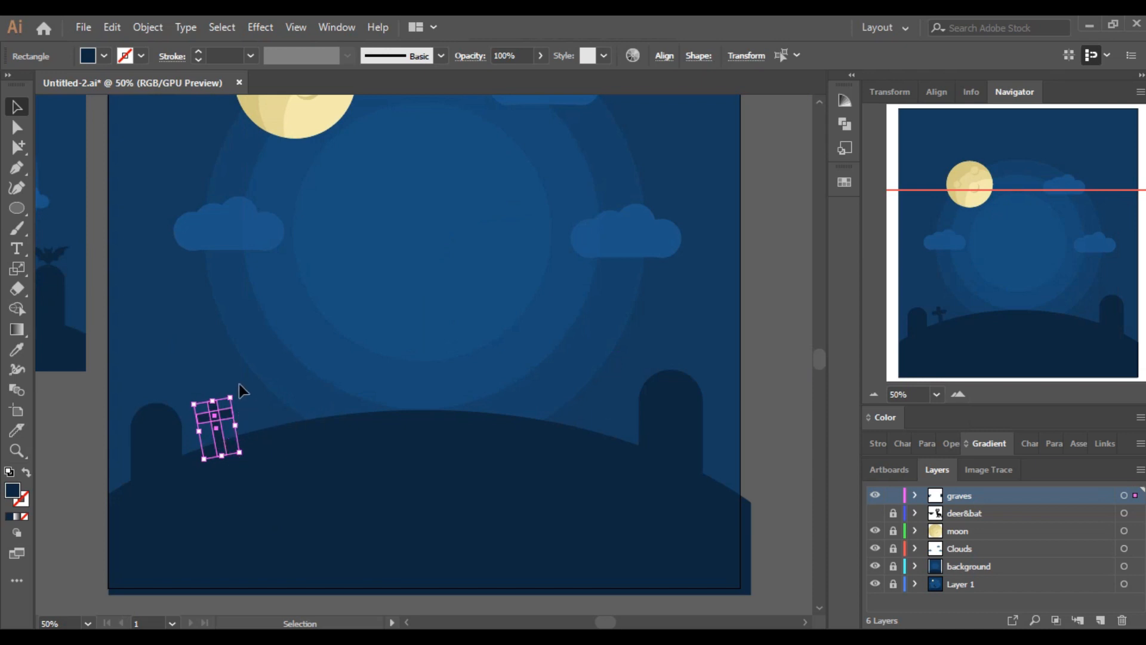
left_click_drag(238, 388, 241, 391)
left_click(256, 440)
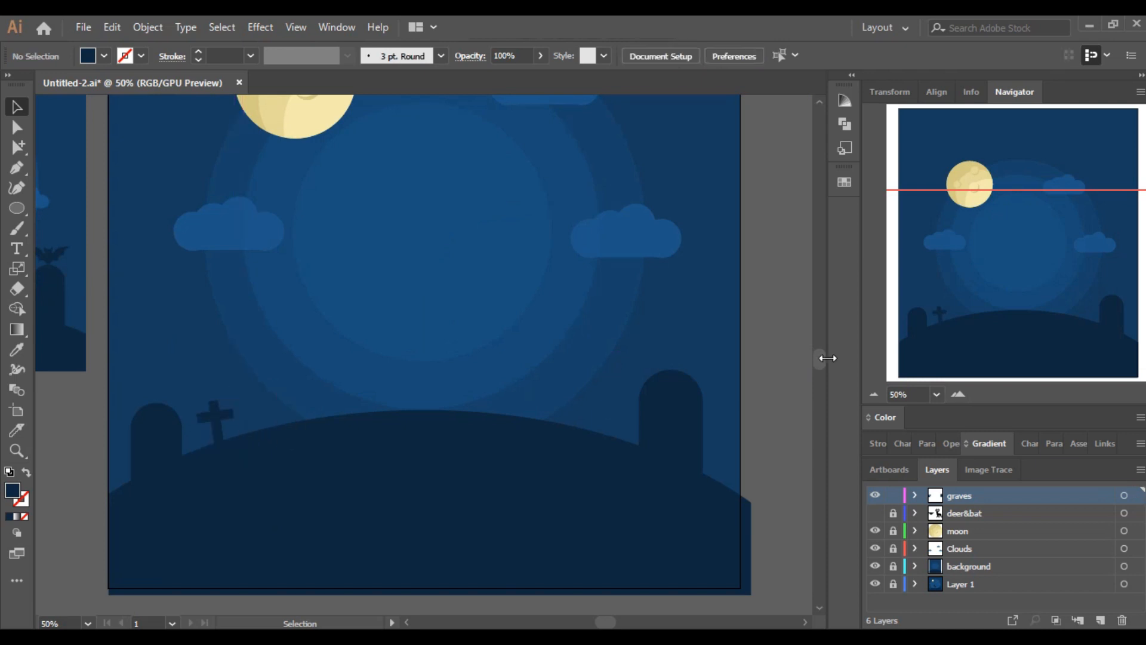
Group the two bars of the left cross into one object
left_click(873, 393)
left_click_drag(300, 395, 555, 395)
key("ctrl+z")
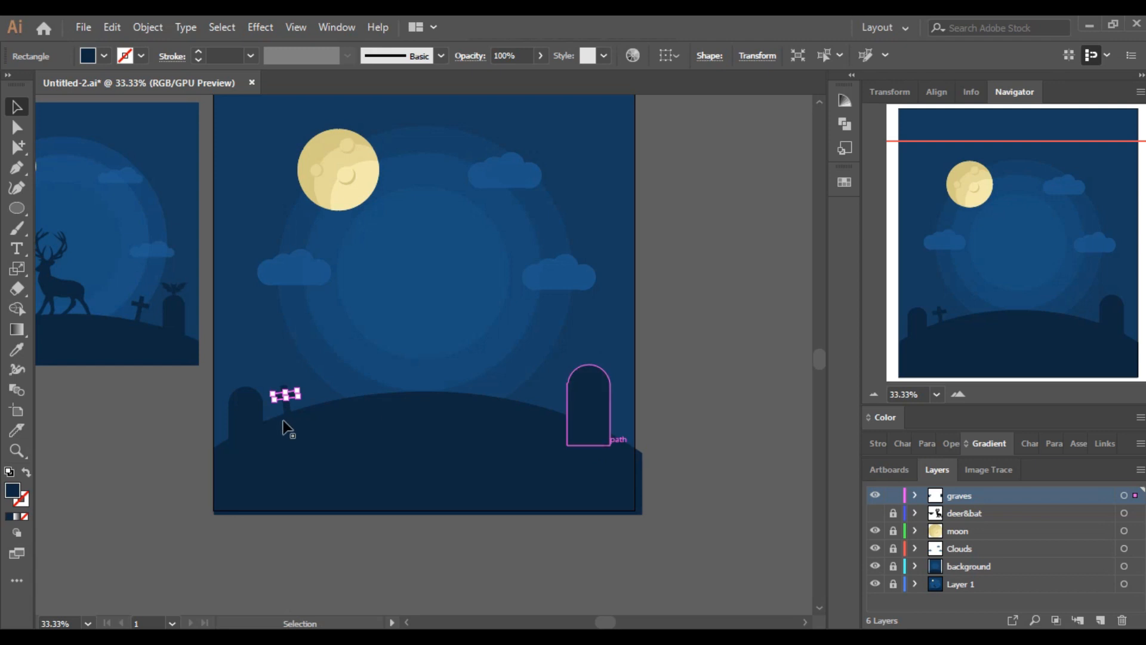
left_click(181, 420)
left_click(285, 404)
left_click(288, 414, "shift")
key("ctrl+g")
Copy the cross group to the right side of the hill, tilt it the opposite way, and seat it beside the right gravestone
left_click_drag(289, 406, 567, 401)
key("Right")
key("Right")
key("Right")
key("Right")
key("Right")
key("Right")
key("Right")
key("Right")
key("Right")
key("Right")
key("Right")
key("Down")
key("Down")
key("Down")
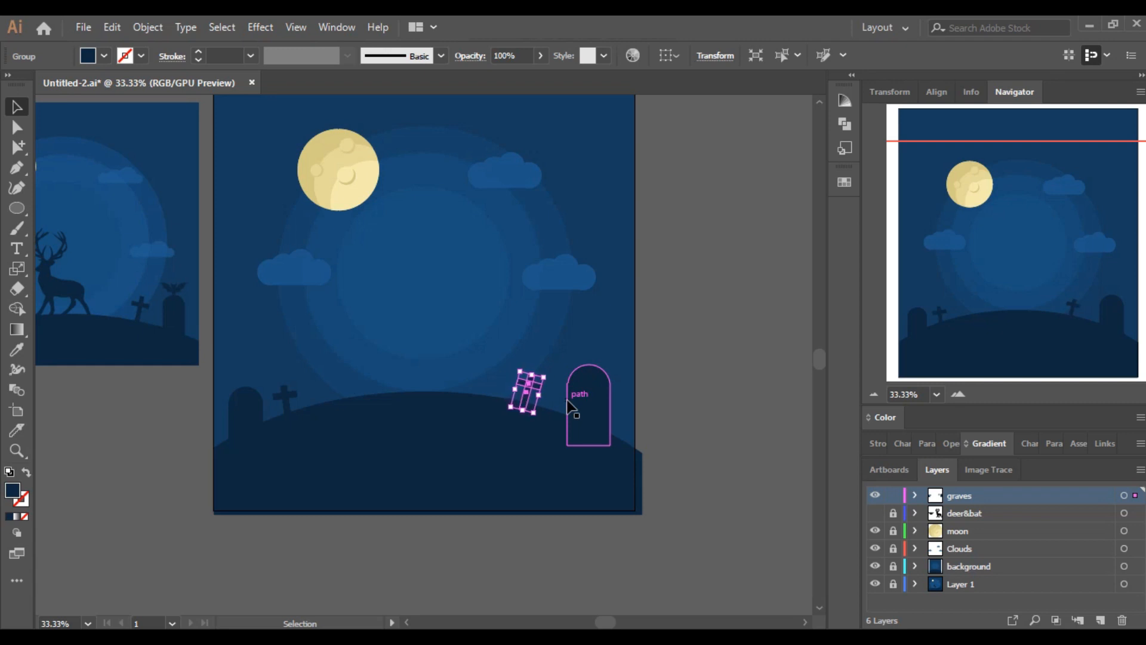
key("Right")
key("Right")
key("Right")
key("Right")
key("Right")
key("Right")
key("Right")
key("Right")
key("Right")
key("Right")
key("Down")
key("Down")
key("Down")
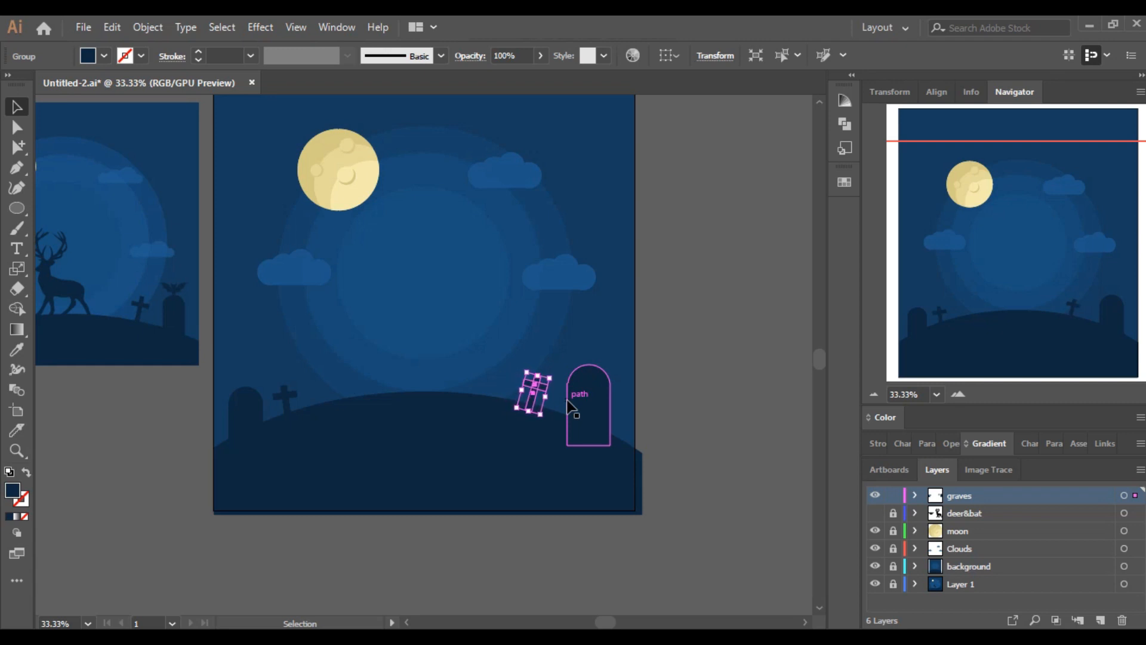
key("Right")
key("Right")
key("Right")
key("Right")
key("Right")
key("Right")
key("Right")
key("Right")
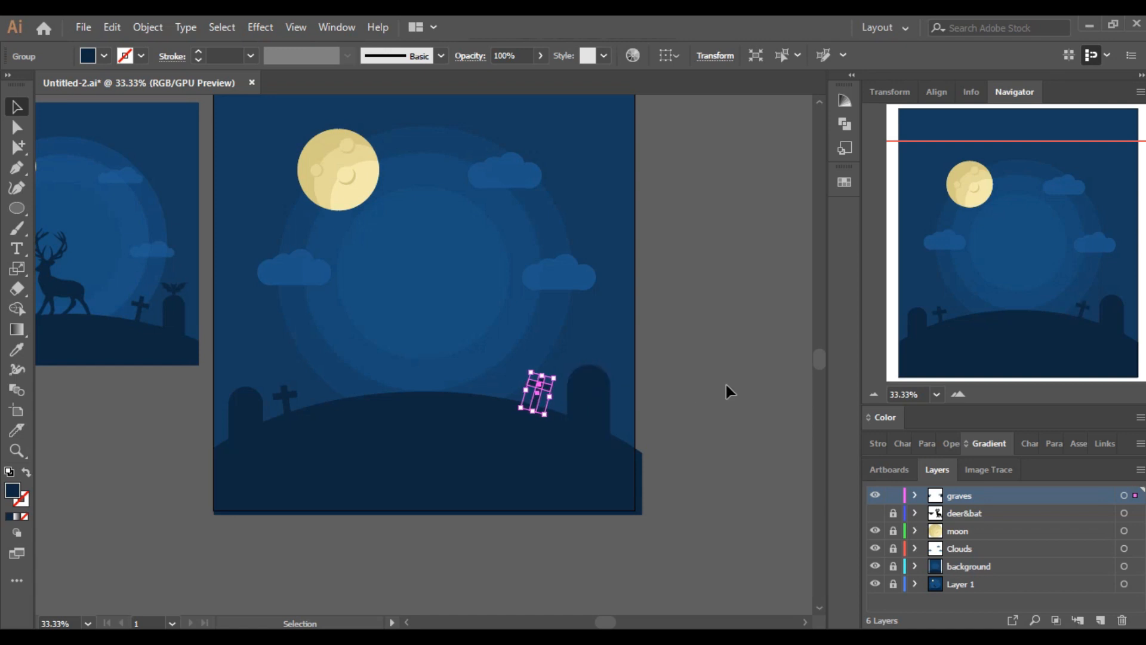
left_click(726, 391)
key("ctrl+minus")
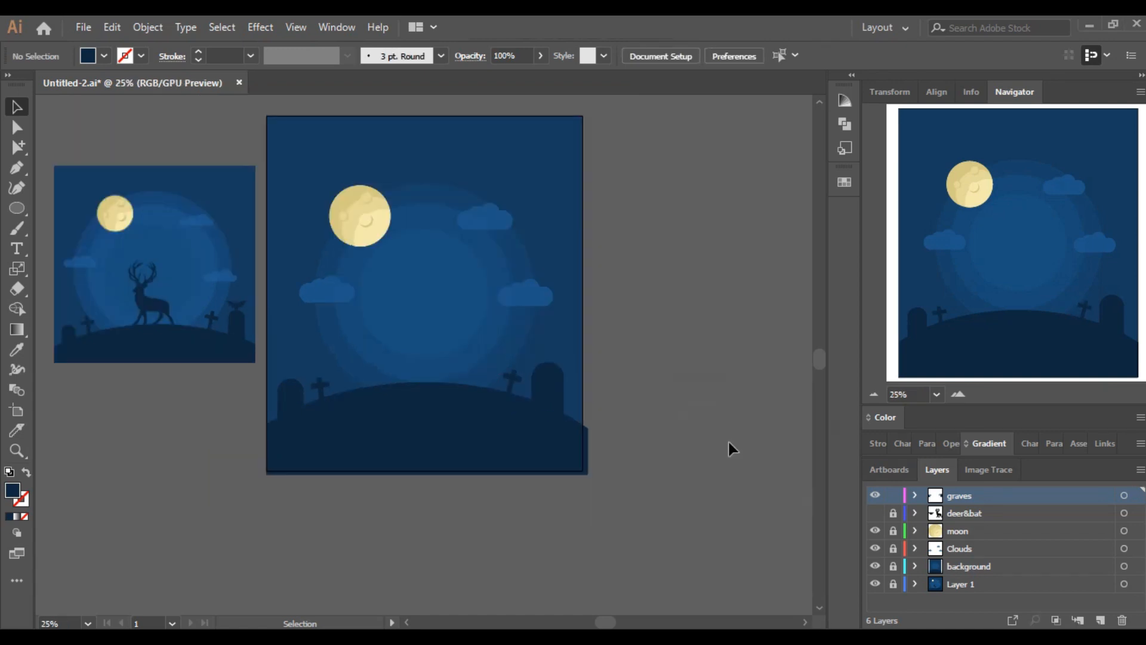
Show and unlock the deer&bat layer, lock the graves layer, and move the deer off the artboard below the reference image
left_click(875, 514)
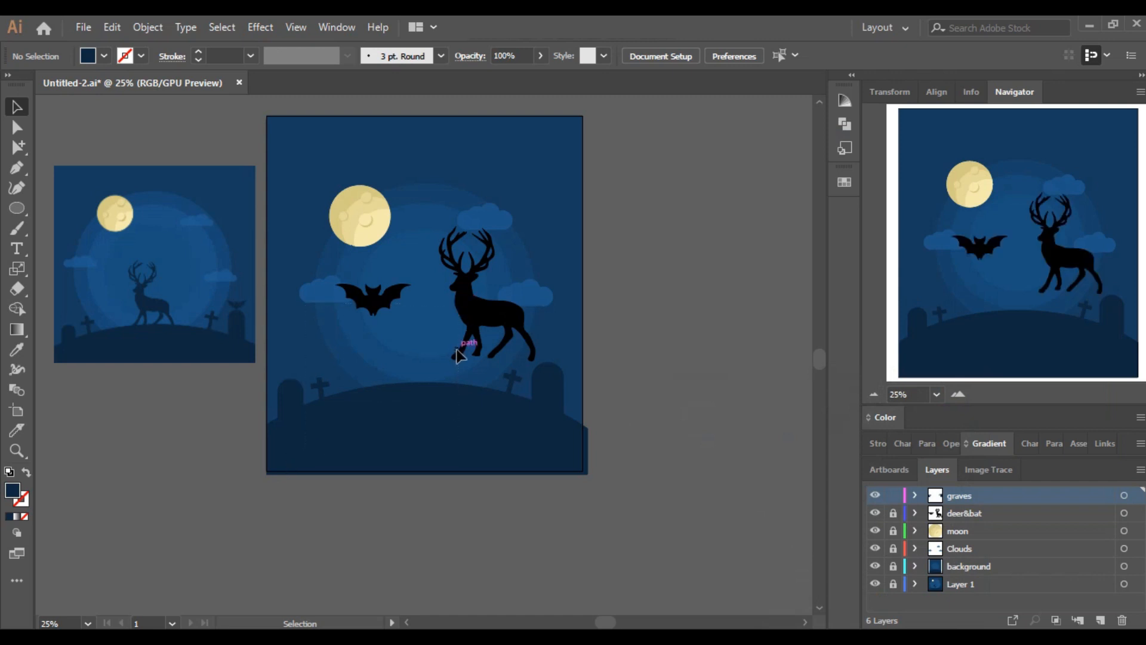
left_click(895, 514)
left_click_drag(501, 337, 218, 464)
Move the bat above the right gravestone and scale it down
left_click_drag(388, 293, 576, 353)
key("Right")
key("Right")
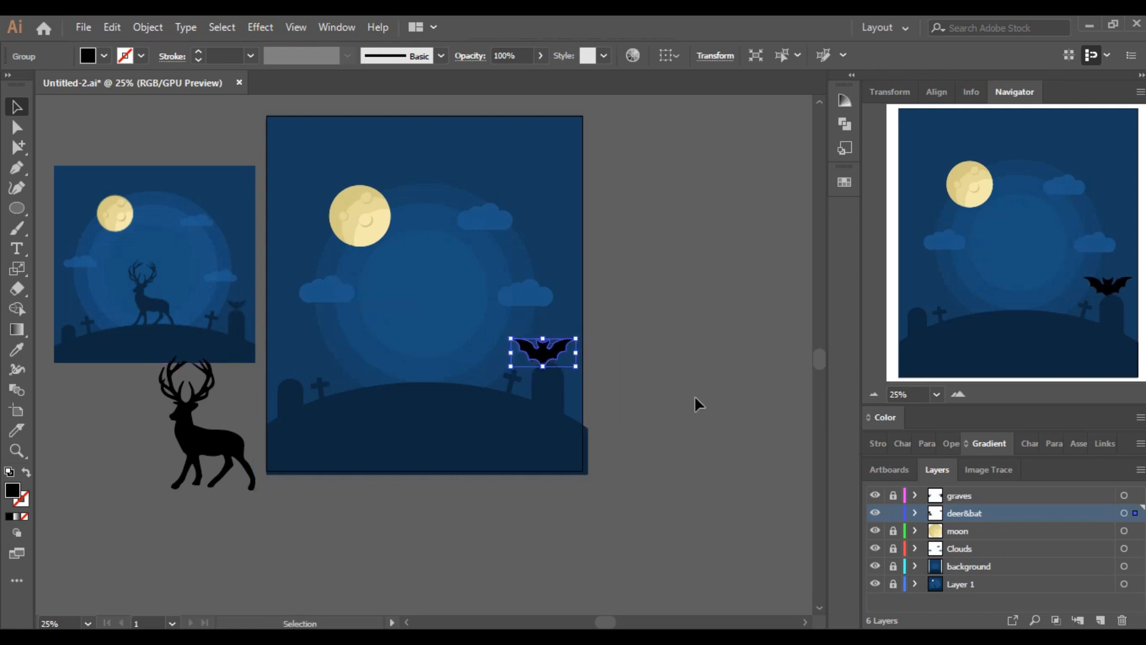
left_click(957, 394)
left_click(957, 394)
left_click(958, 394)
left_click_drag(1021, 322, 1060, 296)
left_click_drag(746, 339, 720, 328)
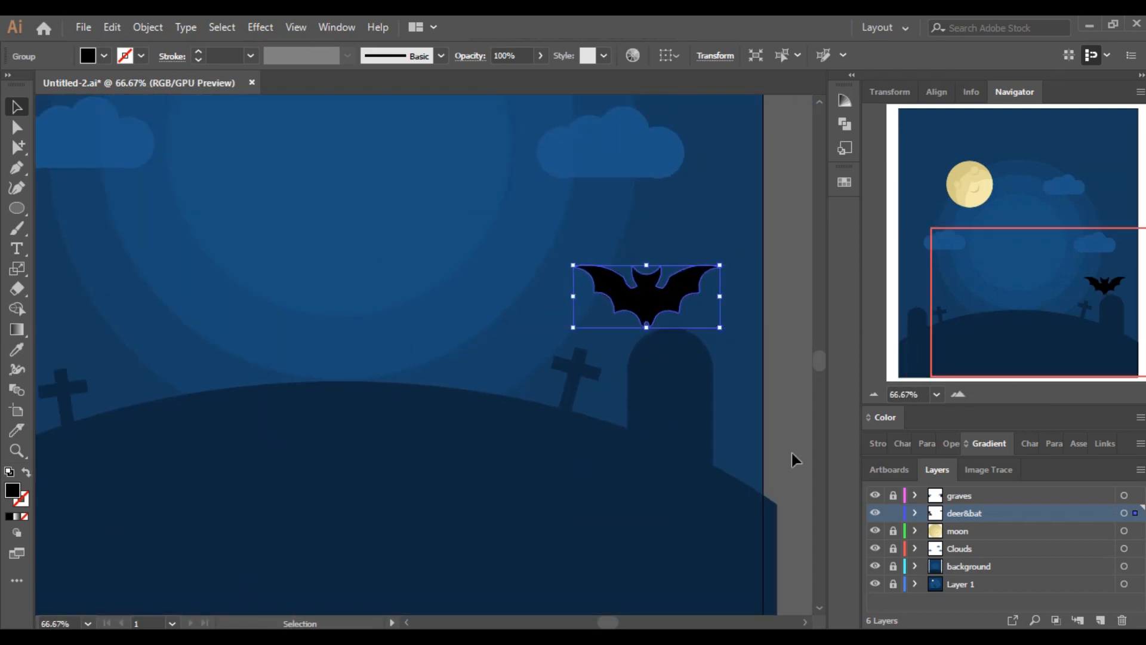
Shrink the bat slightly more and center it so it perches on top of the right gravestone
key("Right")
key("Right")
key("Right")
key("Right")
key("Right")
key("Right")
key("Right")
key("Right")
key("Right")
key("Right")
key("Right")
key("Right")
key("Right")
key("Right")
key("Right")
key("Right")
key("Right")
key("Right")
key("Right")
key("Right")
key("Down")
key("Down")
key("Down")
key("Down")
key("Down")
key("Down")
key("Down")
key("Down")
key("Down")
key("Down")
left_click_drag(743, 333, 739, 328)
key("Left")
key("Left")
key("Left")
key("Down")
key("Down")
key("Down")
key("Down")
key("Down")
Fill the bat with the hill's dark blue and deselect it
left_click(17, 349)
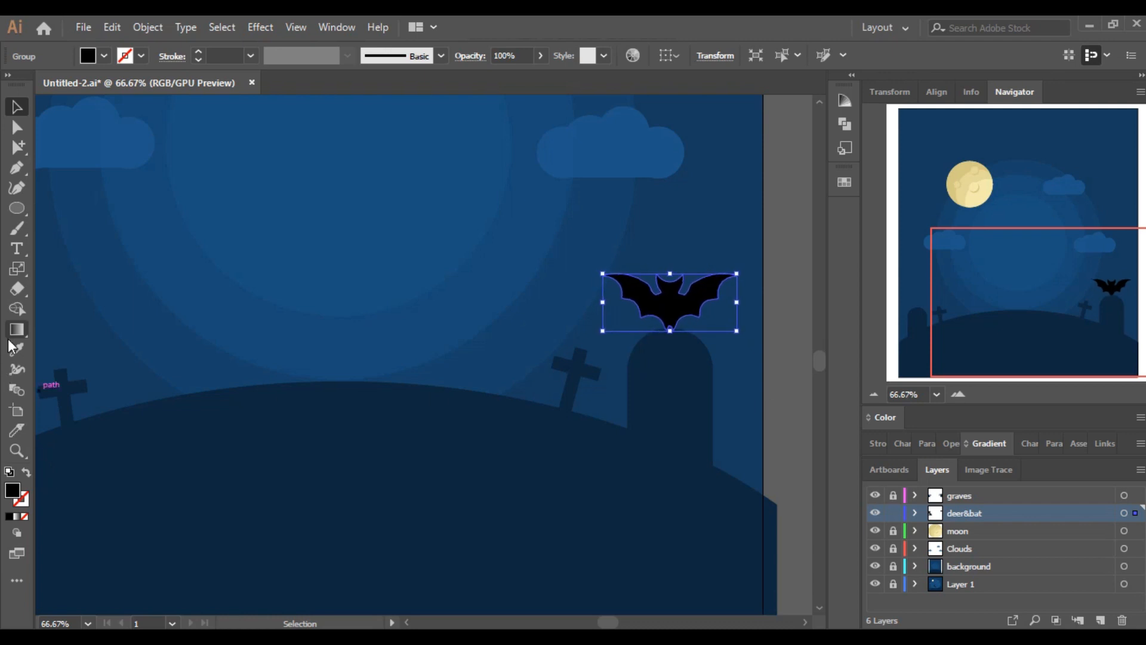
left_click(420, 469)
left_click(17, 107)
left_click(449, 358)
Move the deer back onto the artboard so it stands at the middle of the hilltop
left_click(872, 394)
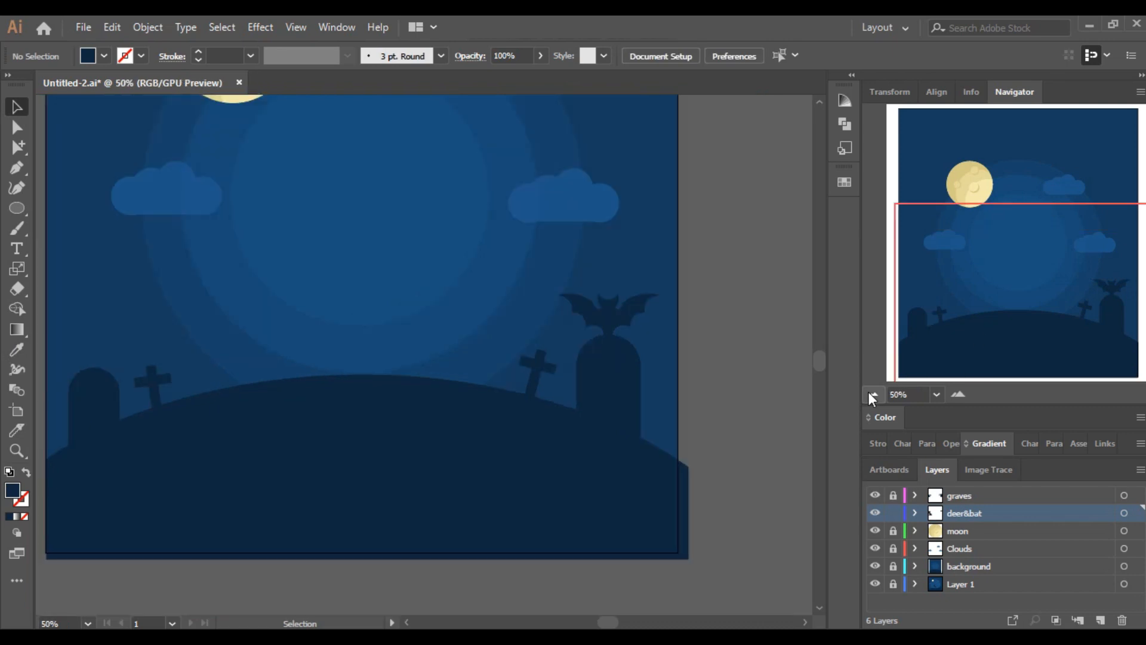
key("ctrl+minus")
left_click_drag(975, 307, 987, 277)
left_click_drag(211, 478, 494, 357)
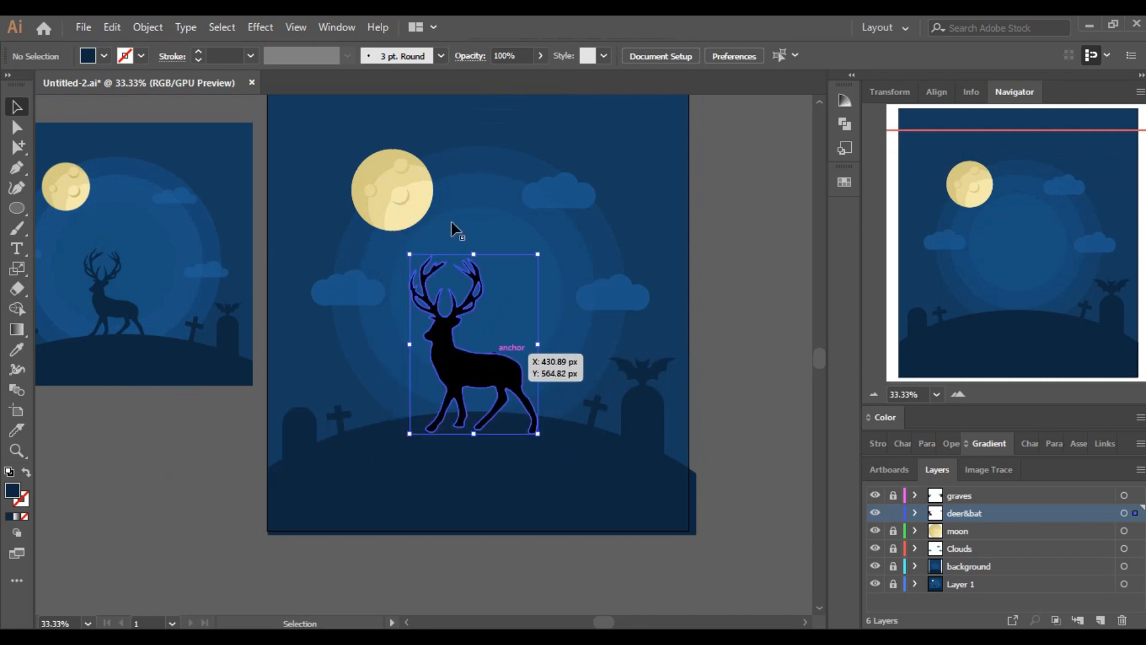
Scale the deer down slightly and nudge it up and to the left so its hooves rest on the hilltop
left_click_drag(410, 255, 424, 274)
key("Up")
key("Up")
key("Up")
key("Up")
key("Up")
key("Left")
key("Left")
key("Left")
key("Left")
key("Left")
key("Up")
key("Up")
key("Up")
key("Up")
key("Up")
key("Up")
key("Left")
key("Left")
key("Left")
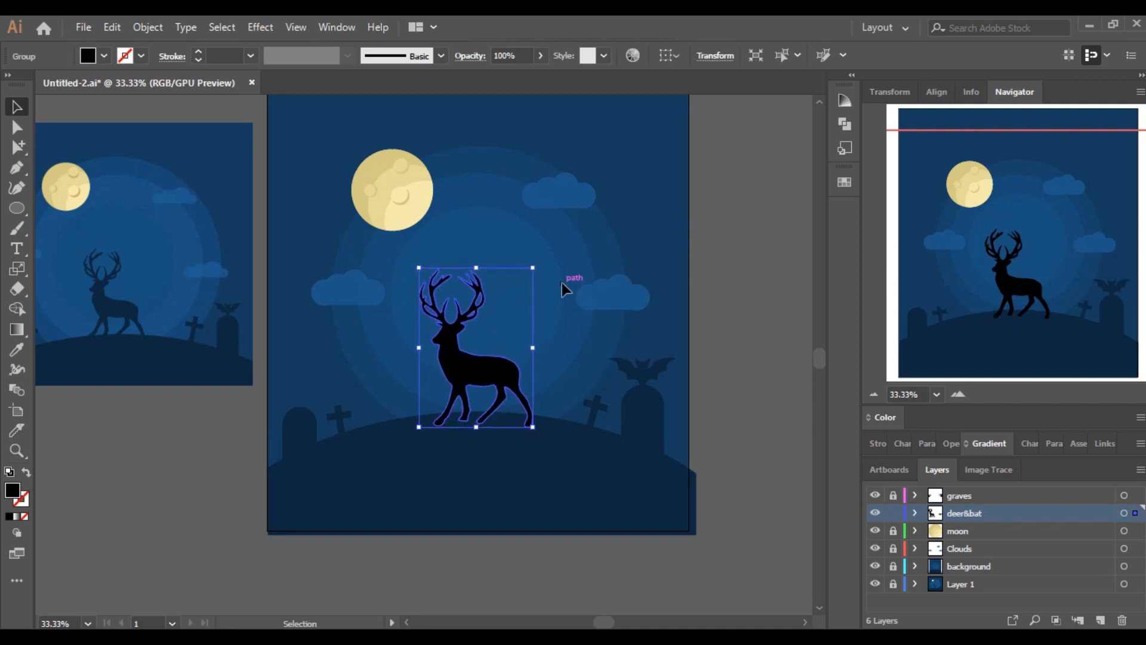
Rotate the deer slightly clockwise to follow the hill's slope and nudge it a little to the right
left_click_drag(543, 268, 545, 274)
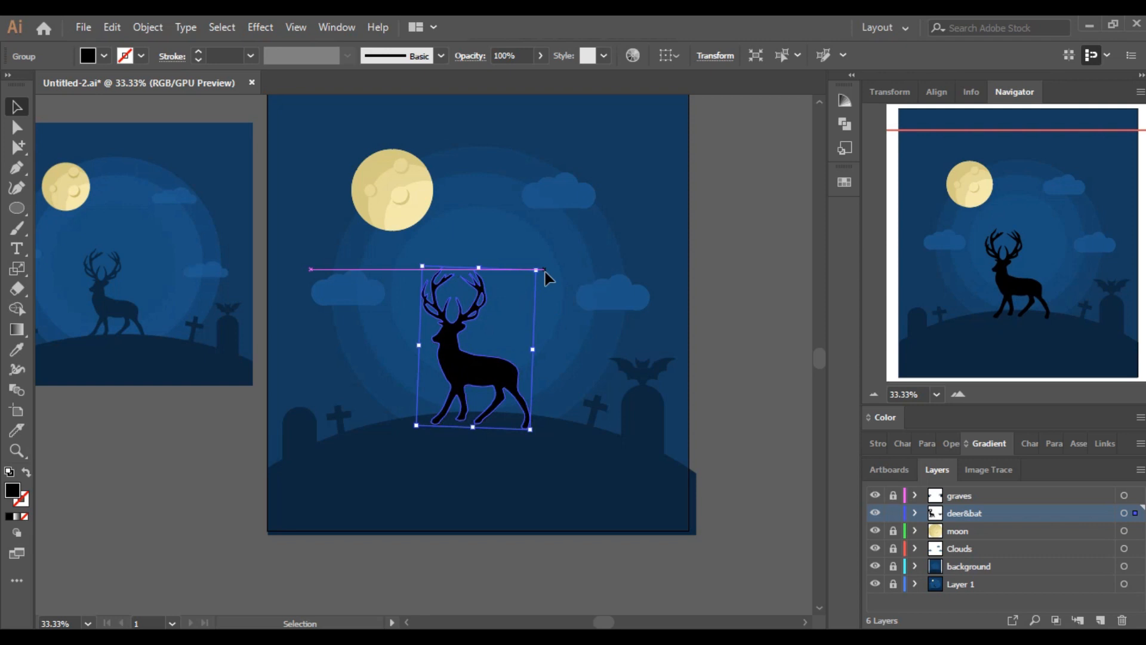
key("Right")
key("Right")
key("Right")
key("Right")
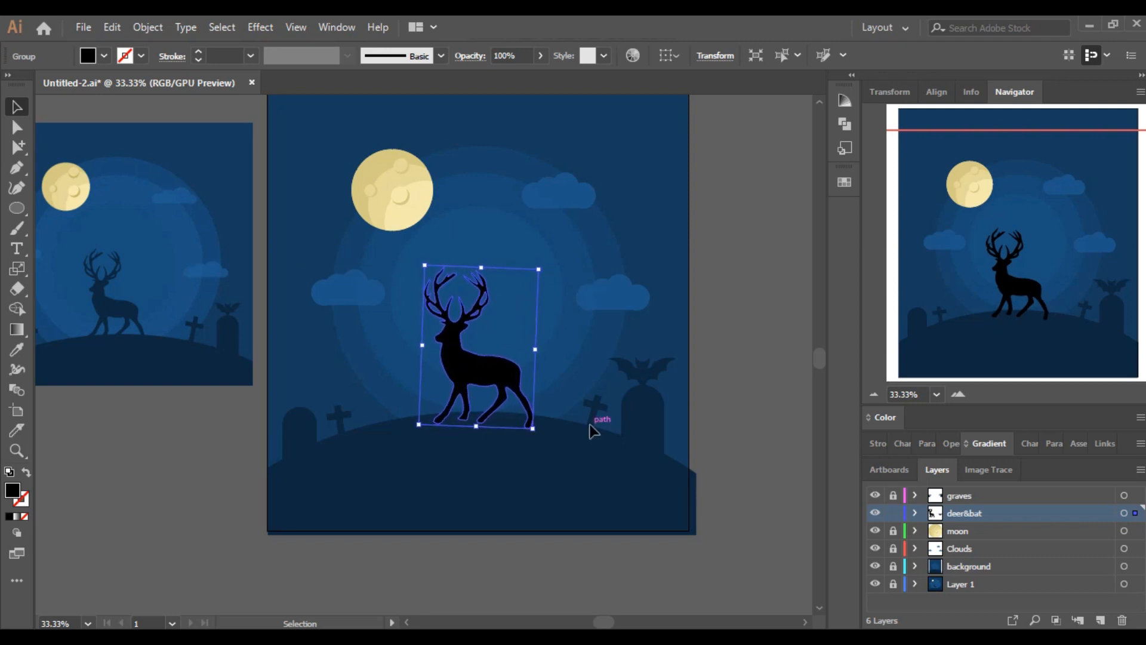
Fill the deer with the hill's dark blue and deselect it
left_click(17, 350)
left_click(496, 491)
left_click(17, 107)
left_click(225, 438)
Trim the artboard at its upper and lower edges to a height of 802 px
left_click_drag(1021, 268, 1023, 249)
left_click(874, 393)
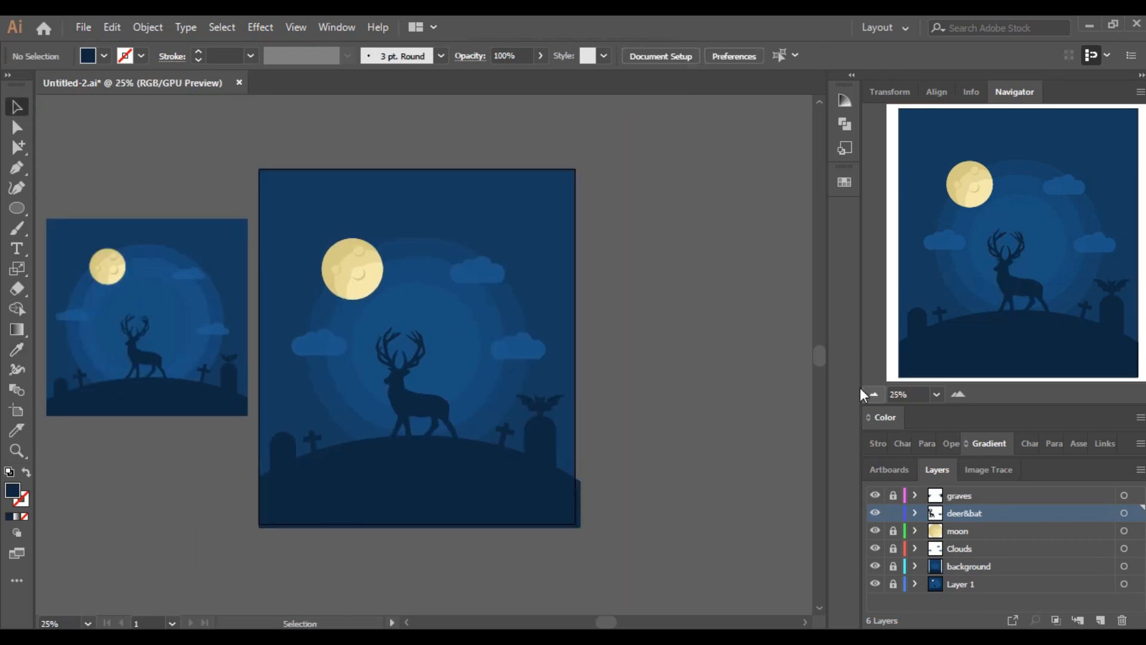
left_click(19, 415)
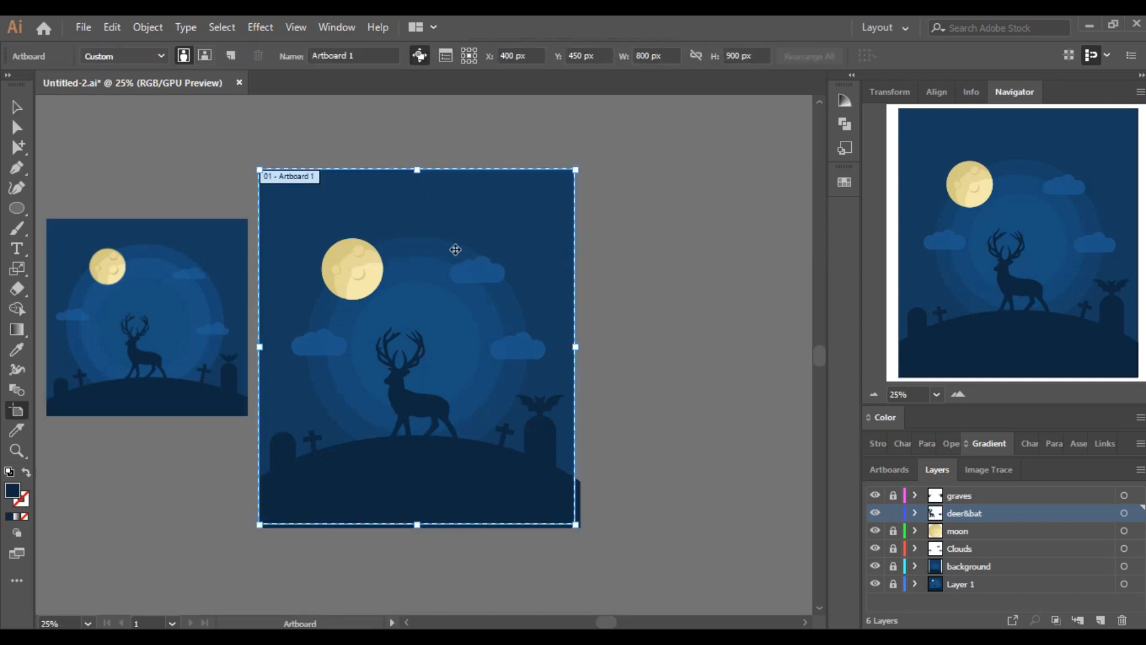
left_click_drag(418, 170, 418, 189)
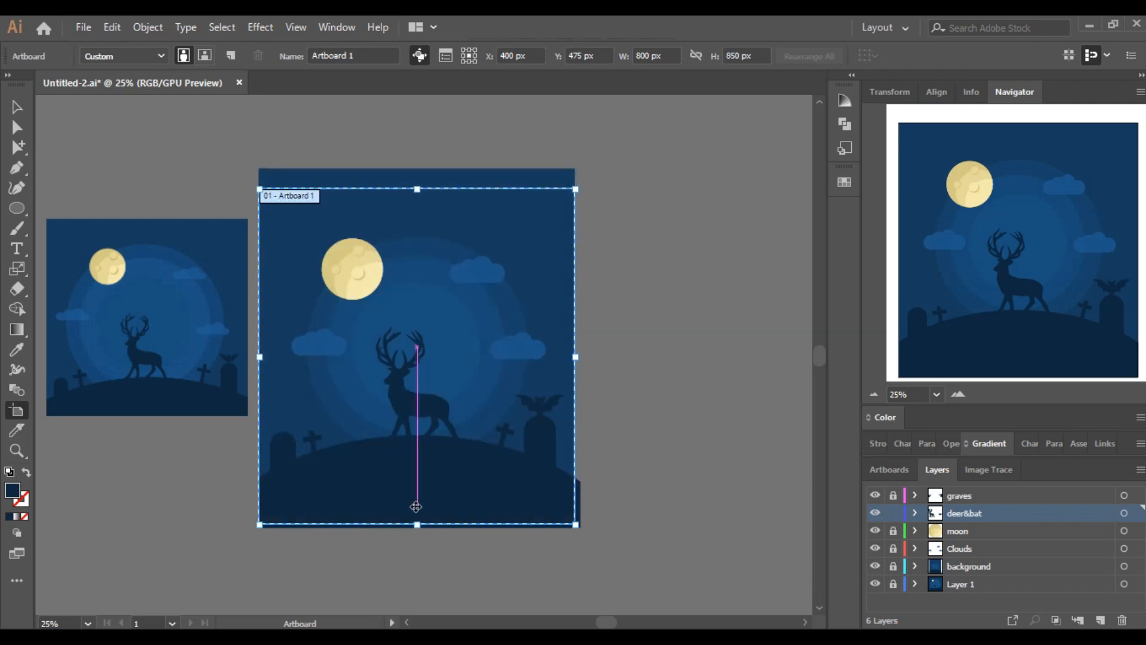
left_click_drag(417, 525, 417, 505)
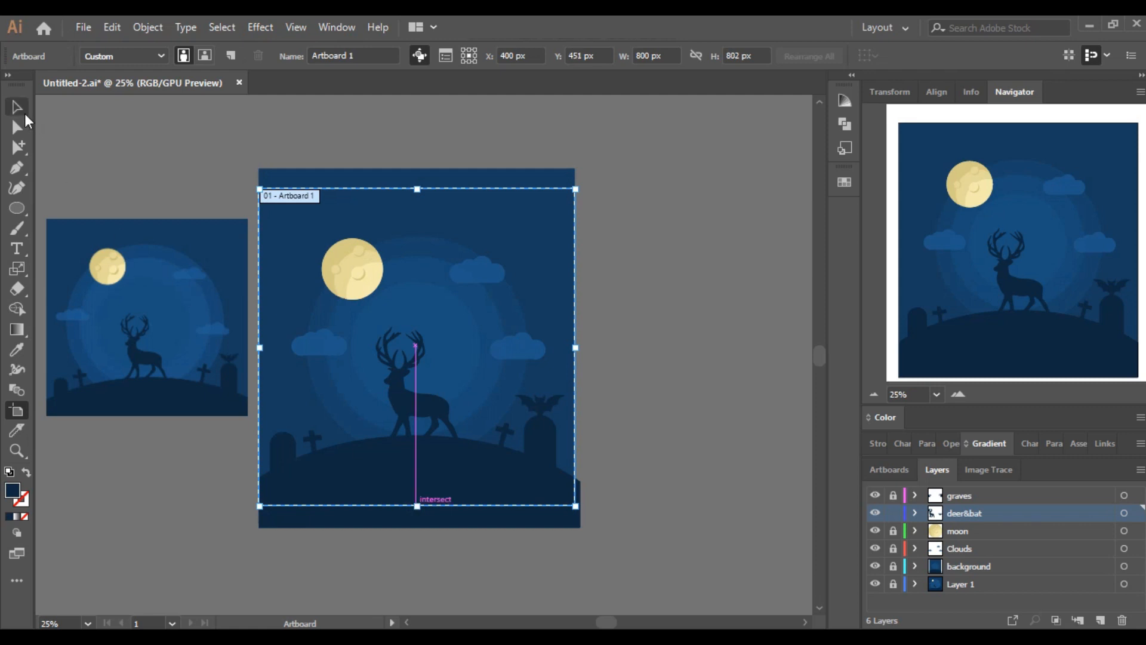
left_click(23, 114)
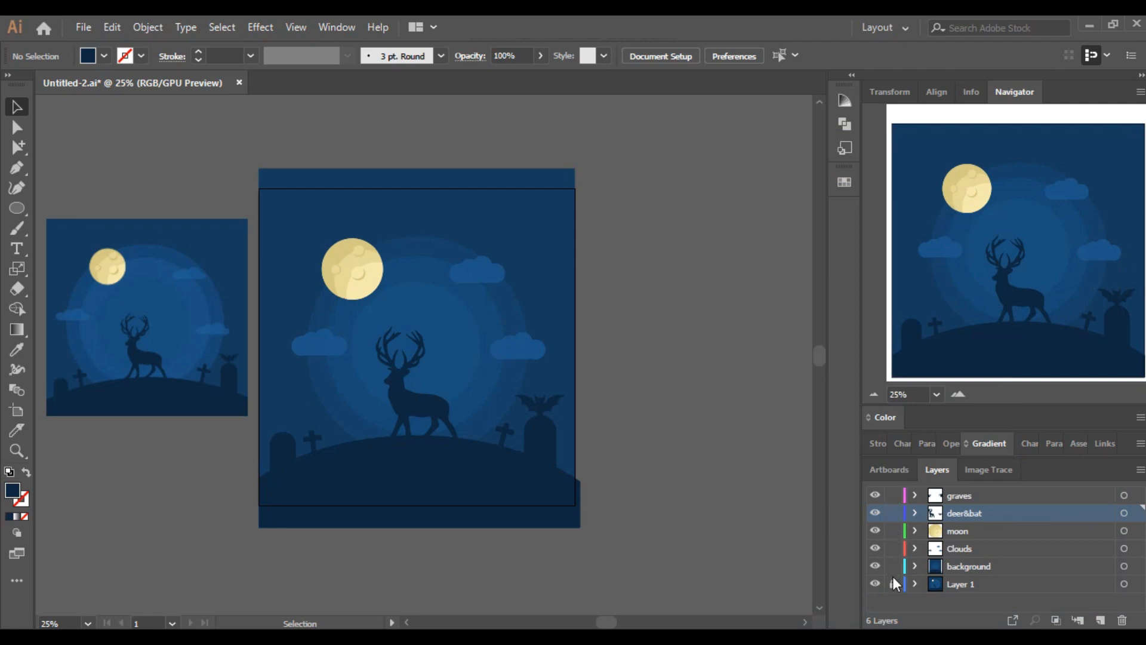
Delete Layer 1, which holds the reference image, together with its artwork
left_click(972, 586)
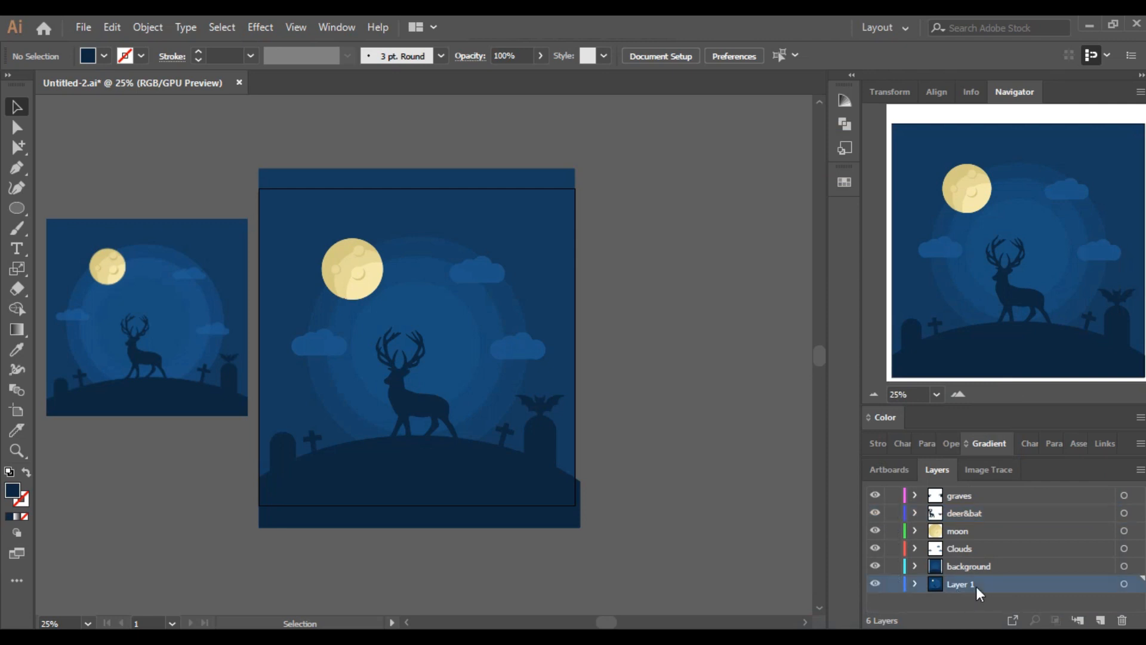
left_click(1122, 621)
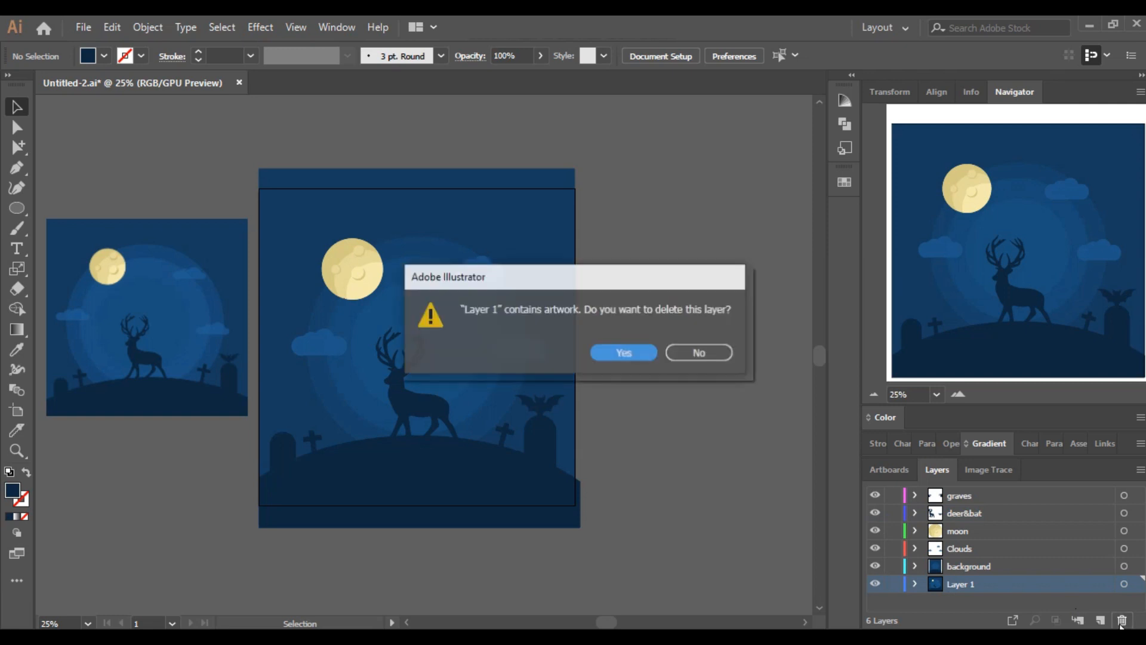
left_click(625, 349)
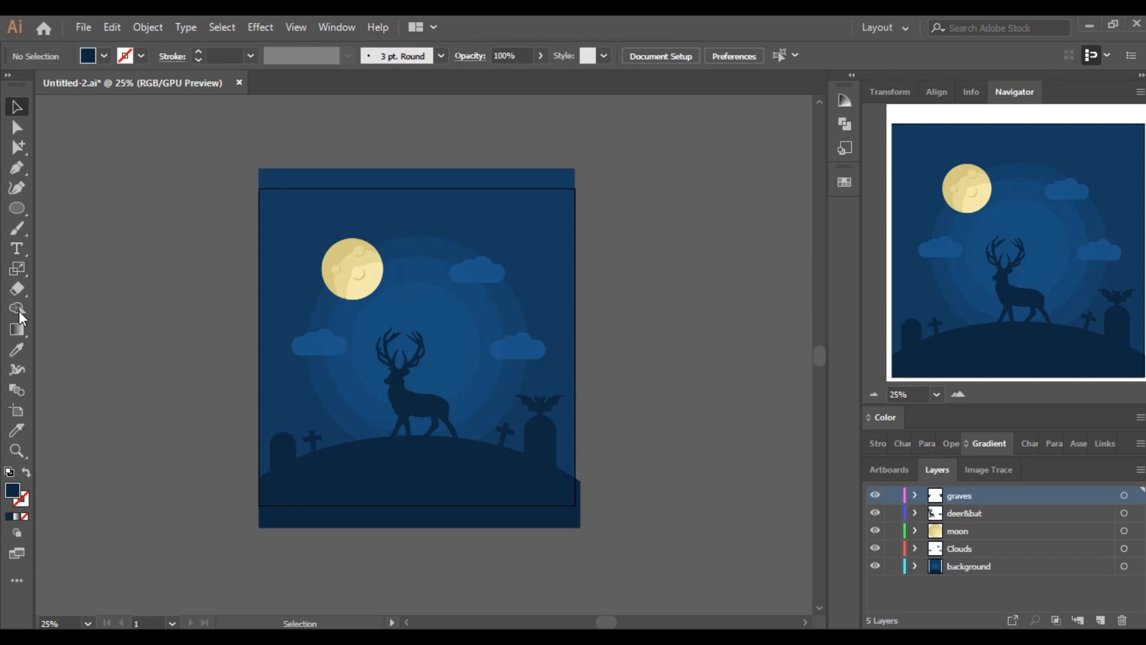
Erase the strips of artwork that extend above and below the artboard with the Eraser tool
left_click(18, 289)
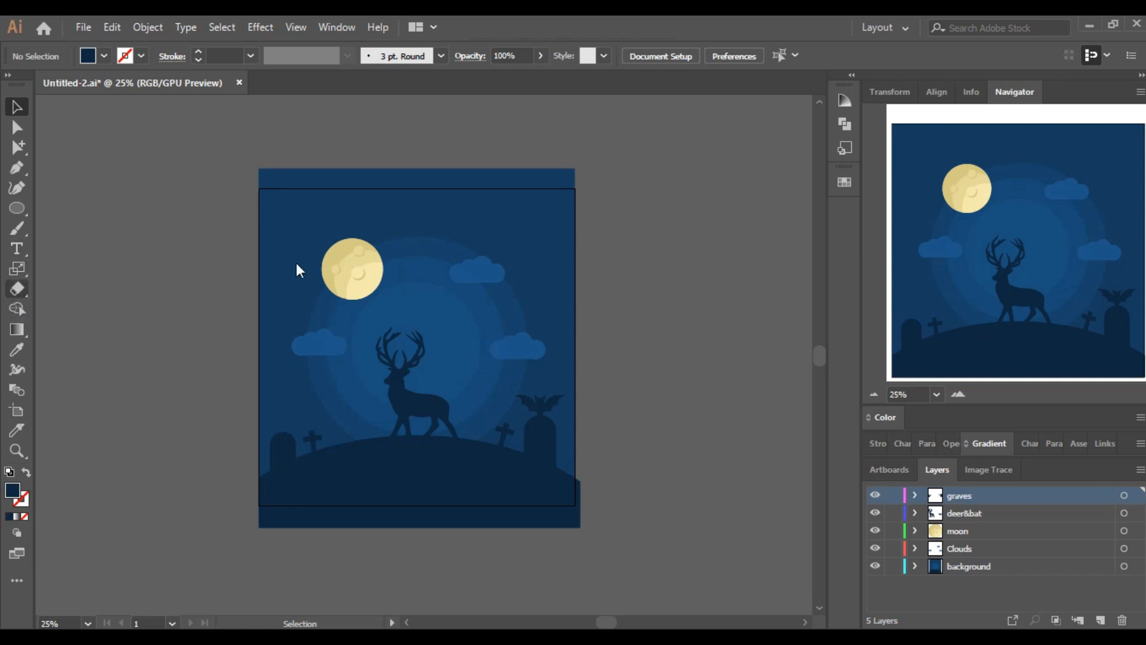
mouse_move(503, 218)
left_mouse_down()
mouse_move(576, 210)
mouse_move(641, 192)
left_mouse_up()
mouse_move(613, 572)
left_mouse_down()
mouse_move(453, 522)
mouse_move(179, 488)
mouse_move(157, 507)
left_mouse_up()
left_click(17, 106)
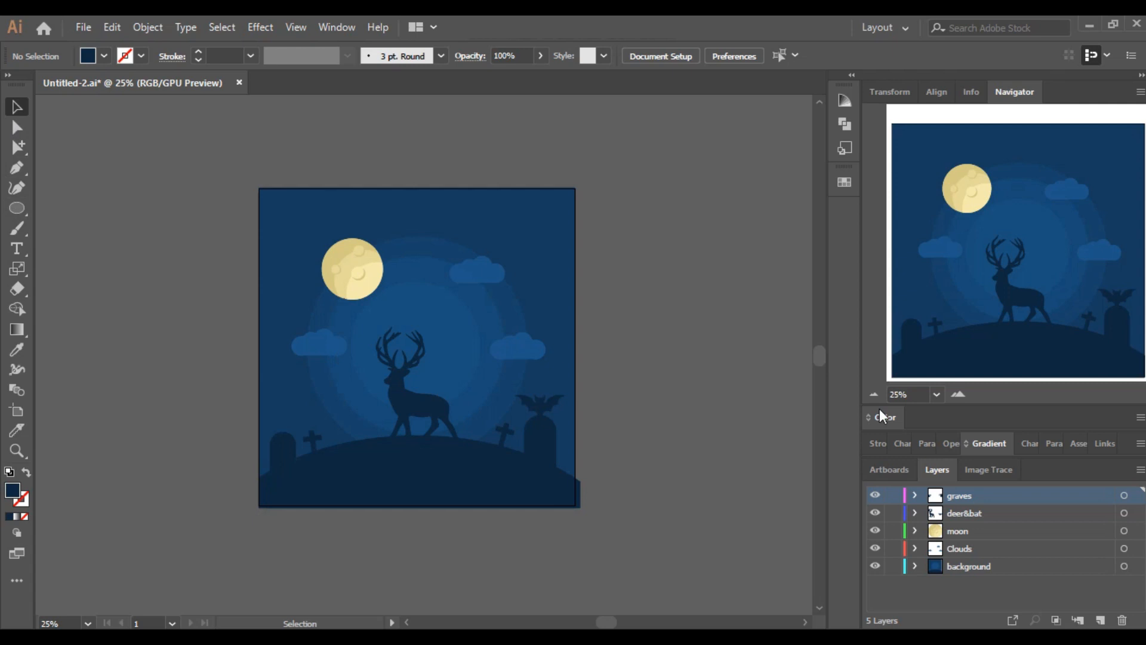
Start a Save for Web export as JPEG High and set the image width to 1800 px
left_click(950, 397)
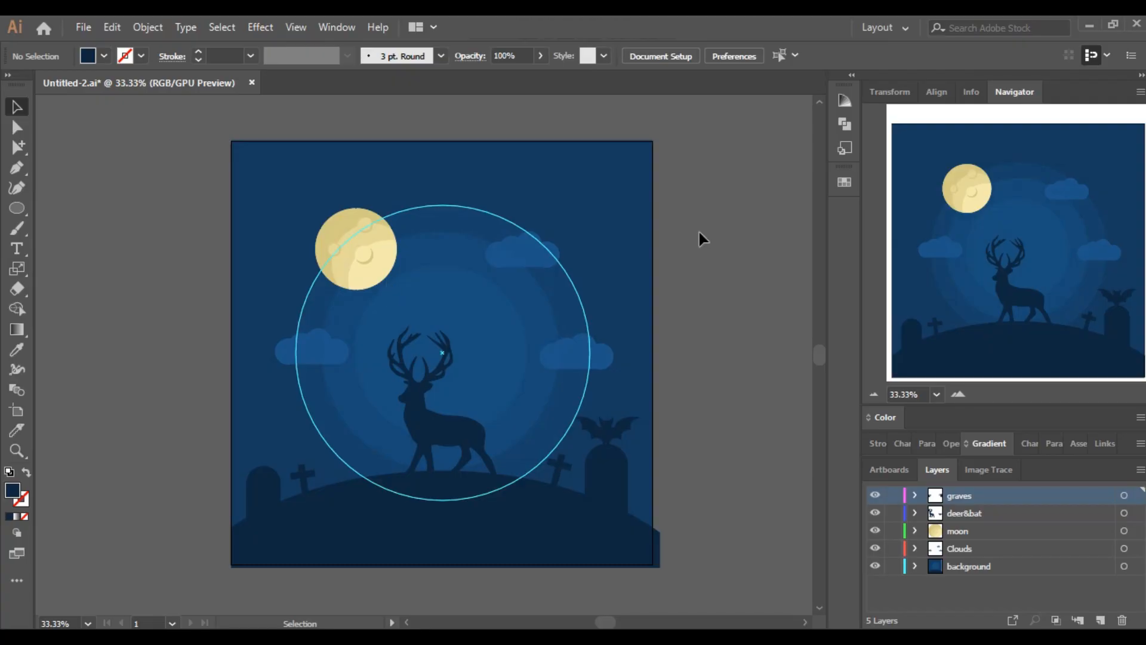
left_click(76, 24)
mouse_move(173, 327)
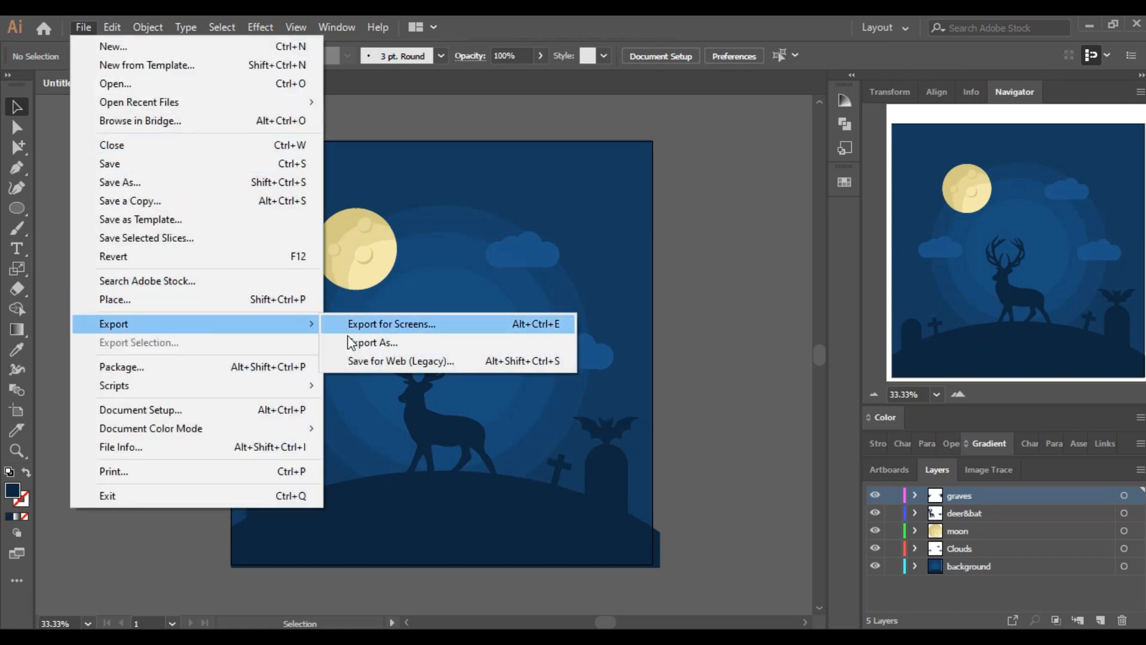
left_click(359, 359)
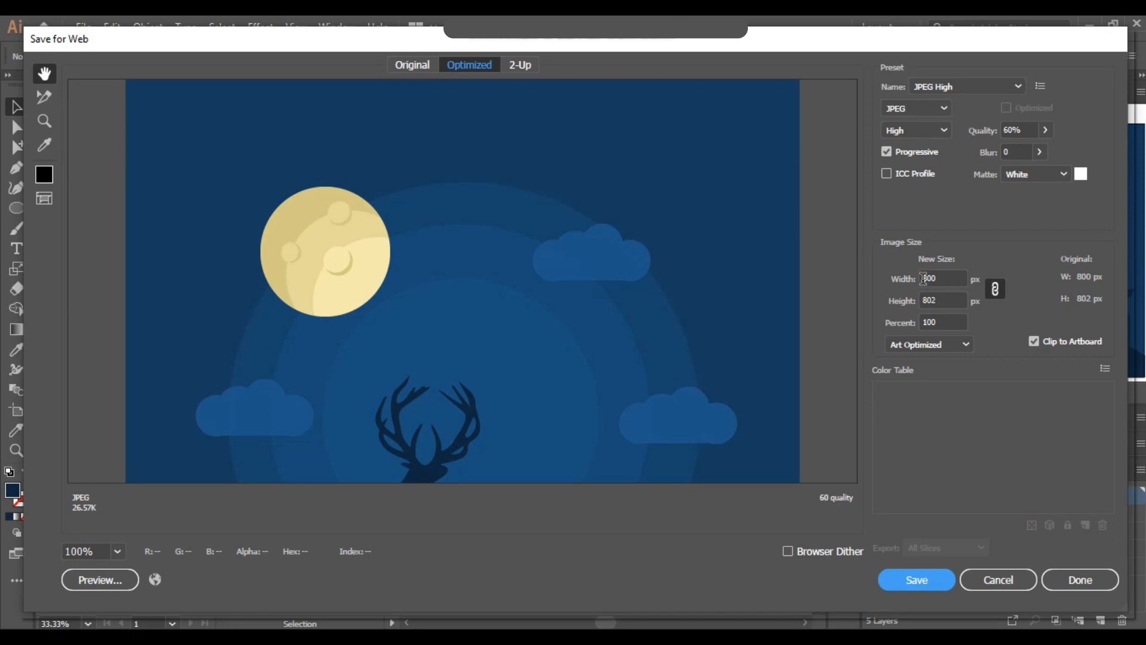
left_click(925, 279)
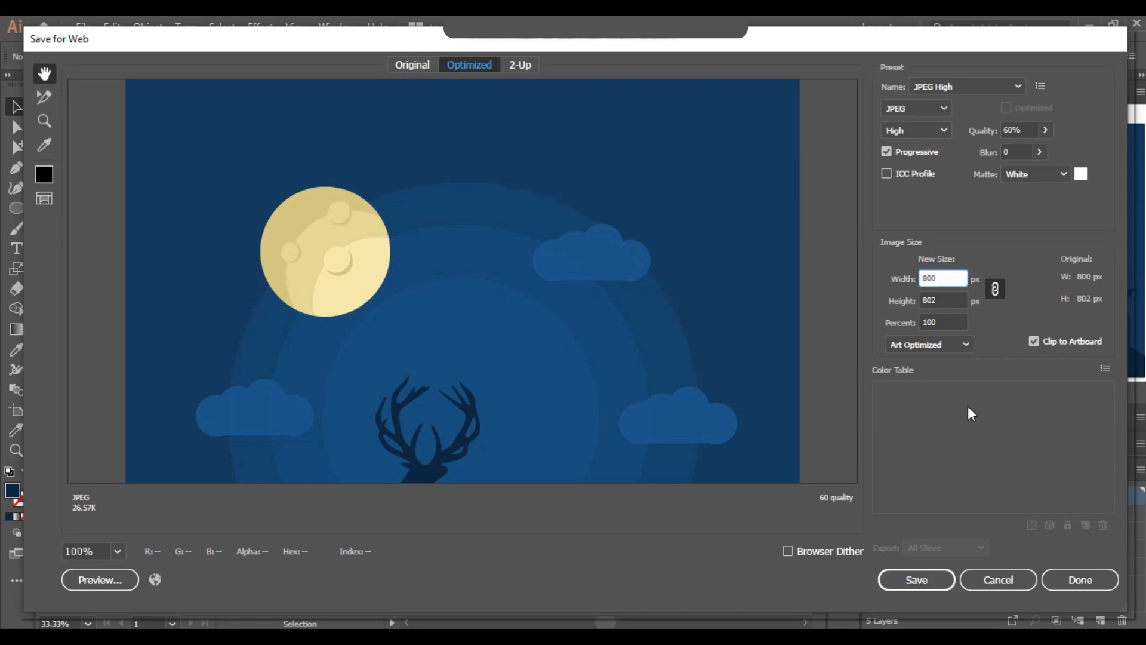
type("1")
Save the exported image as "illustration" in the Illustration folder
left_click(908, 587)
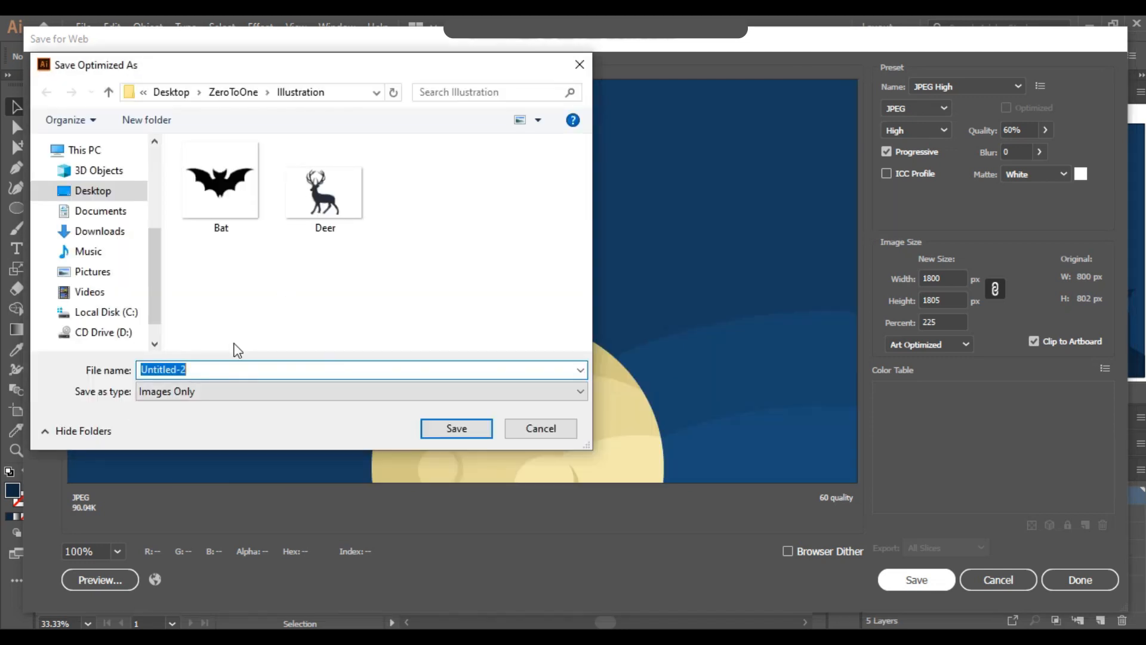
type("il")
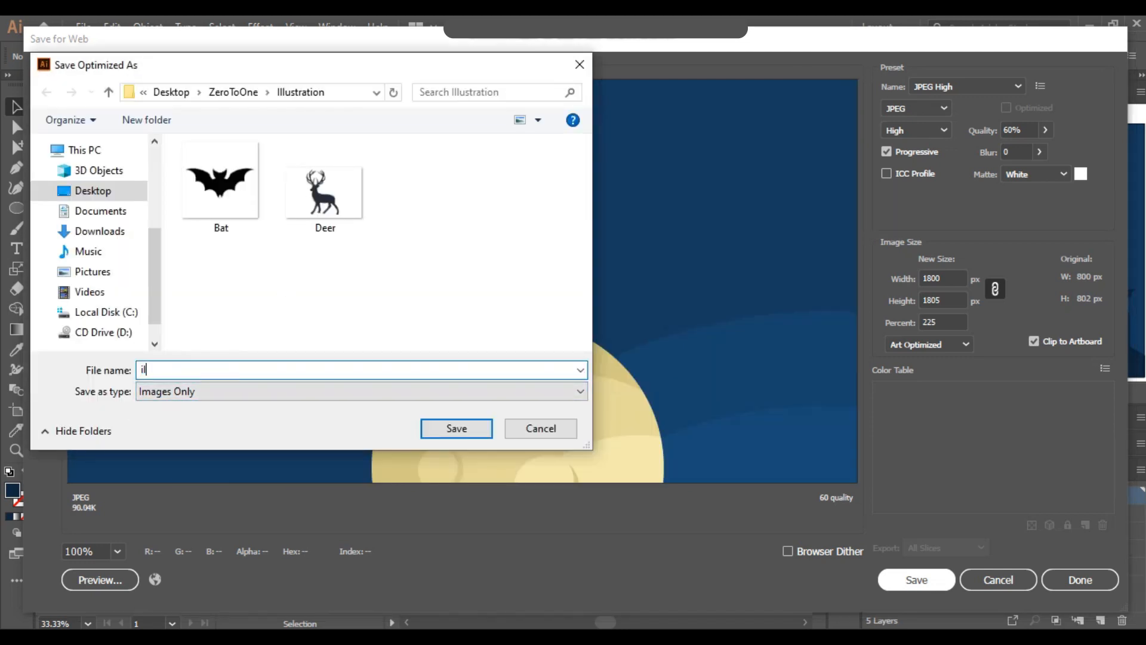
type("lustration")
left_click(454, 428)
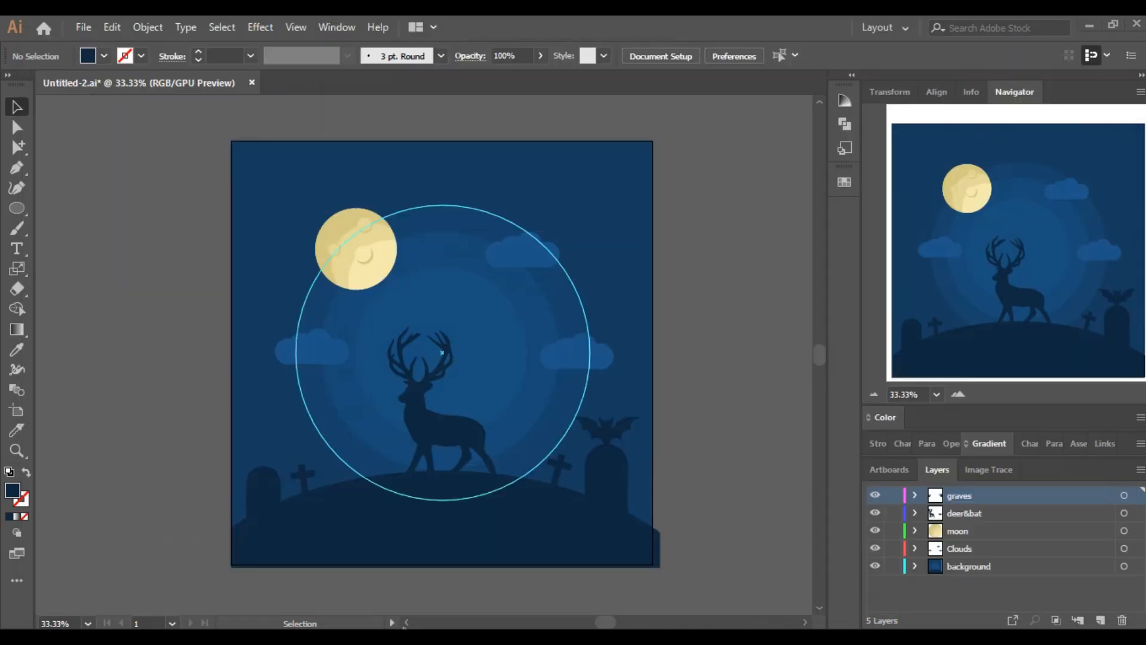
Switch to File Explorer and open the exported illustration image to view it
key("alt+Tab")
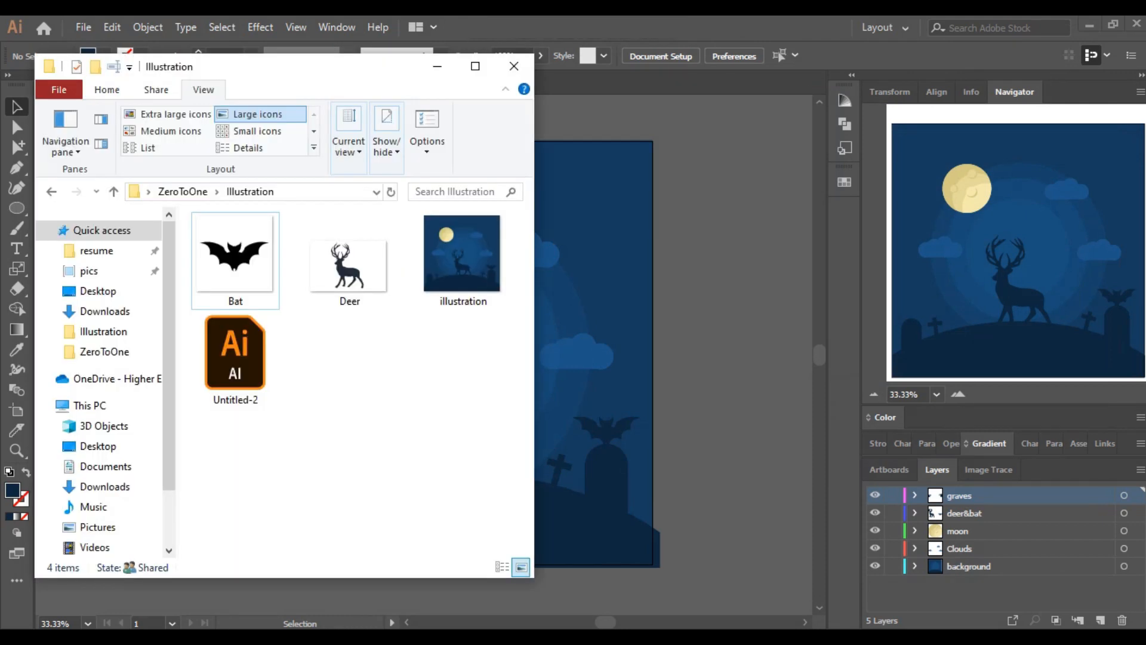
left_click(472, 266)
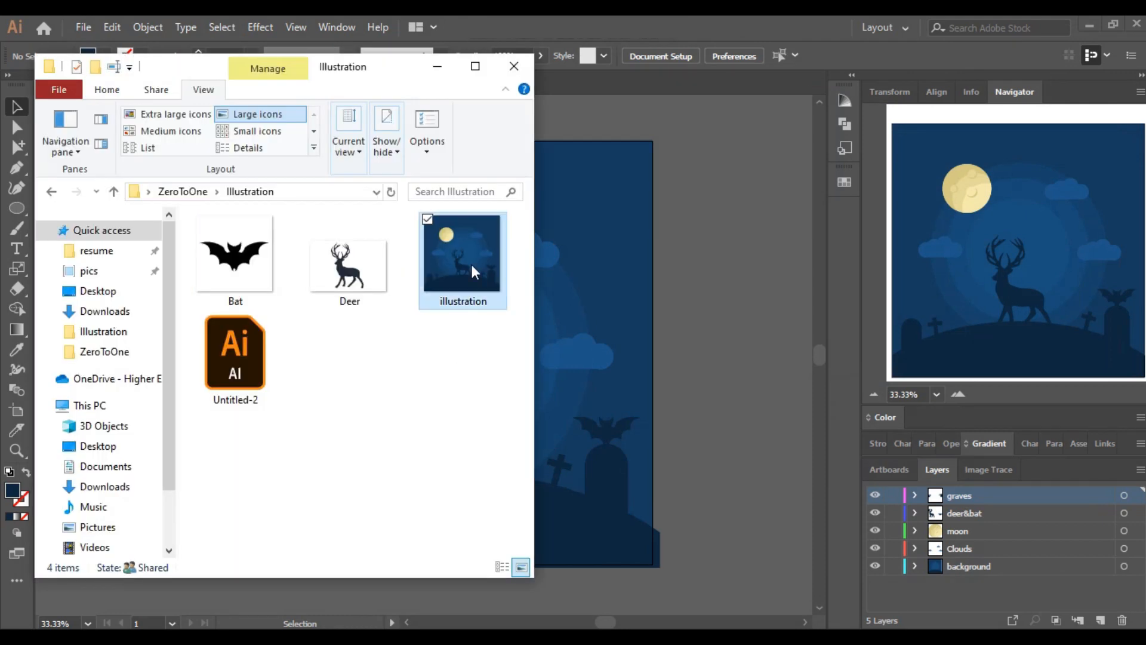
double_click(473, 303)
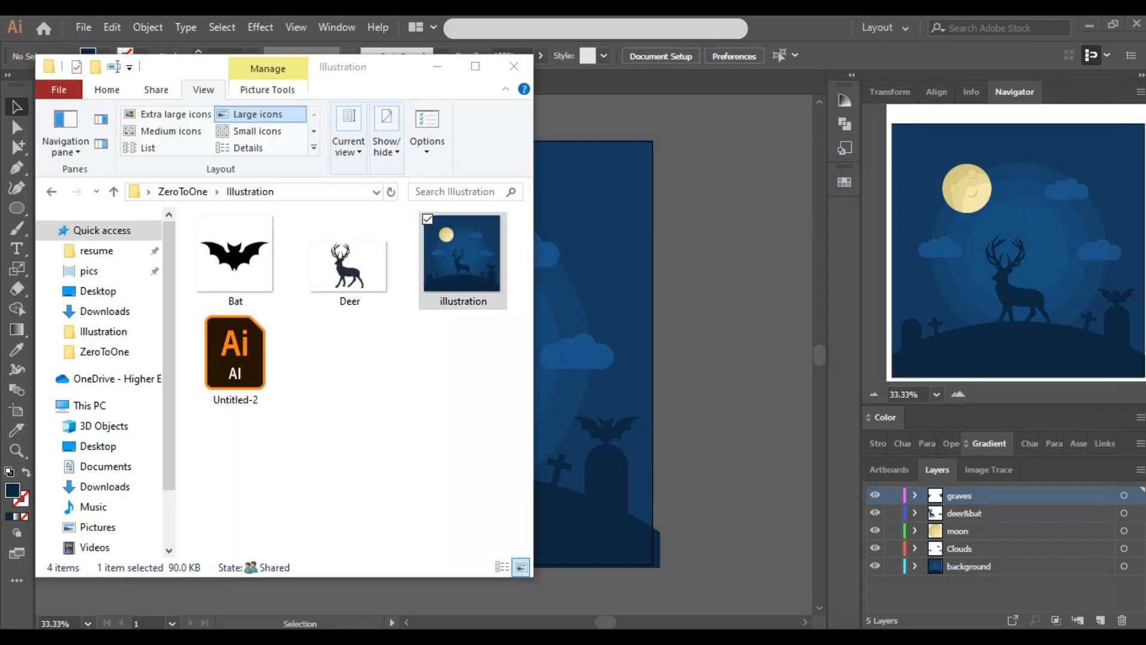